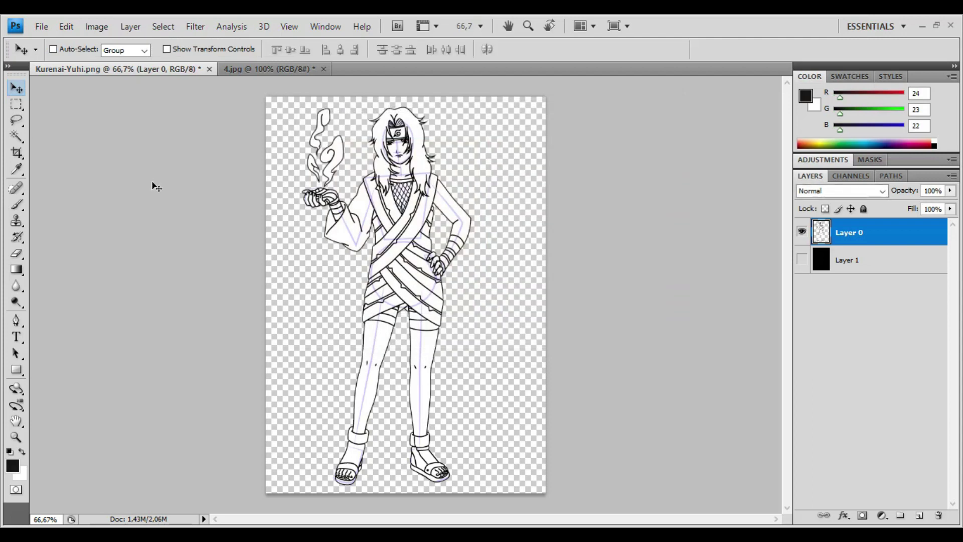
- Select the main hair areas of the figure with the Magic Wand and fill them with the near-black foreground colour
scroll(420, 160, up, 1)
click(421, 172)
shift+click(367, 186)
shift+click(430, 194)
shift+click(437, 169)
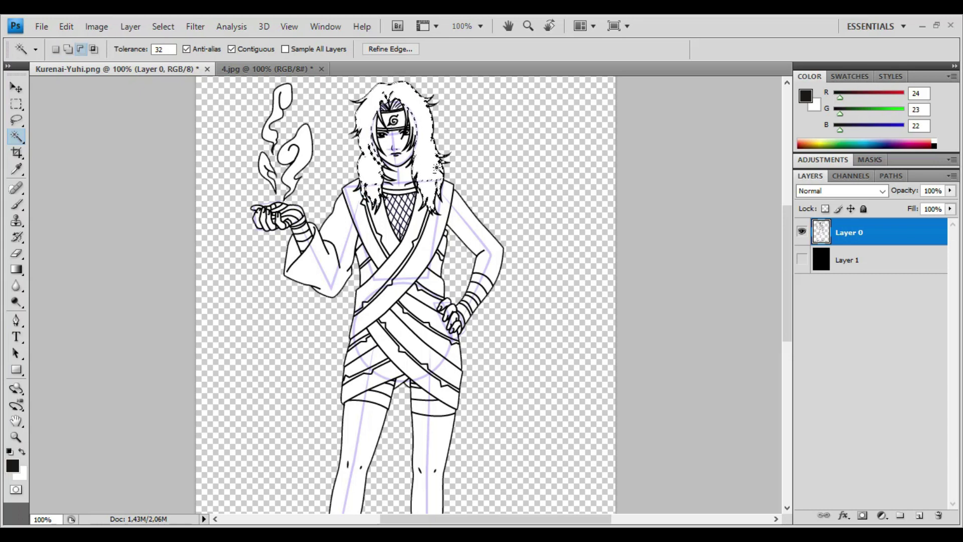
key(alt+BackSpace)
key(ctrl+d)
- Fill the white guideline gap crossing the right lock of hair at shoulder height with the near-black foreground colour
click(442, 187)
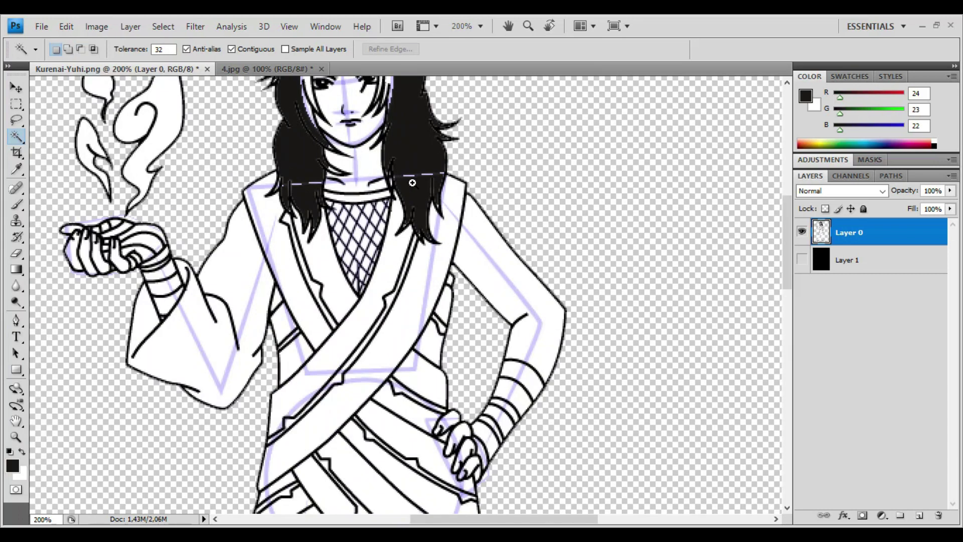
click(442, 187)
click(17, 104)
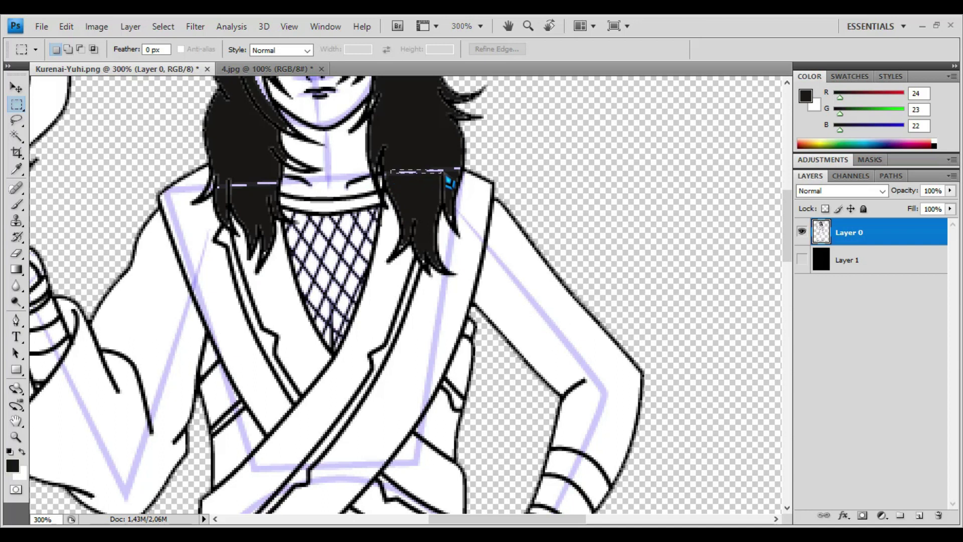
key(alt+BackSpace)
key(ctrl+d)
click(17, 136)
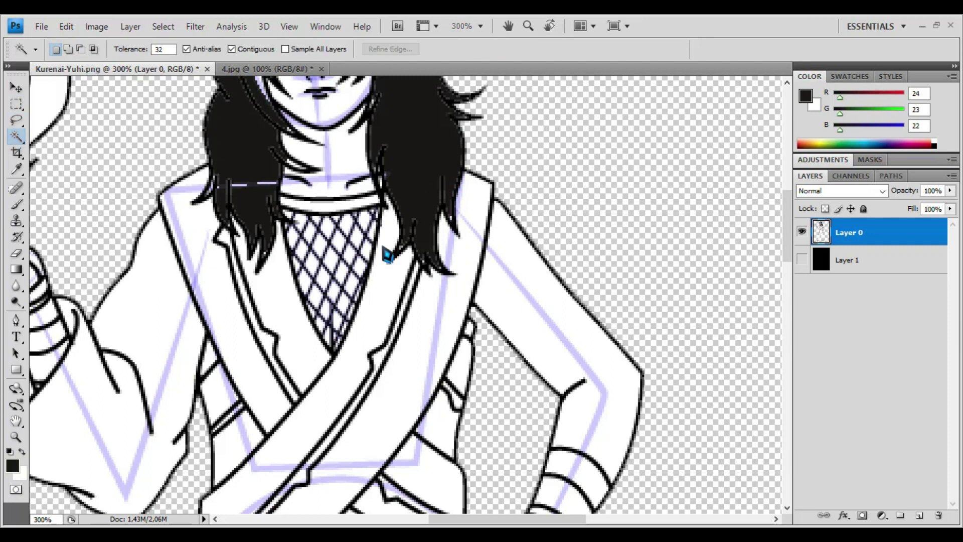
- Fill the guideline gap crossing the left lock of hair at shoulder height with the near-black colour
click(381, 183)
key(shift+BackSpace)
key(Return)
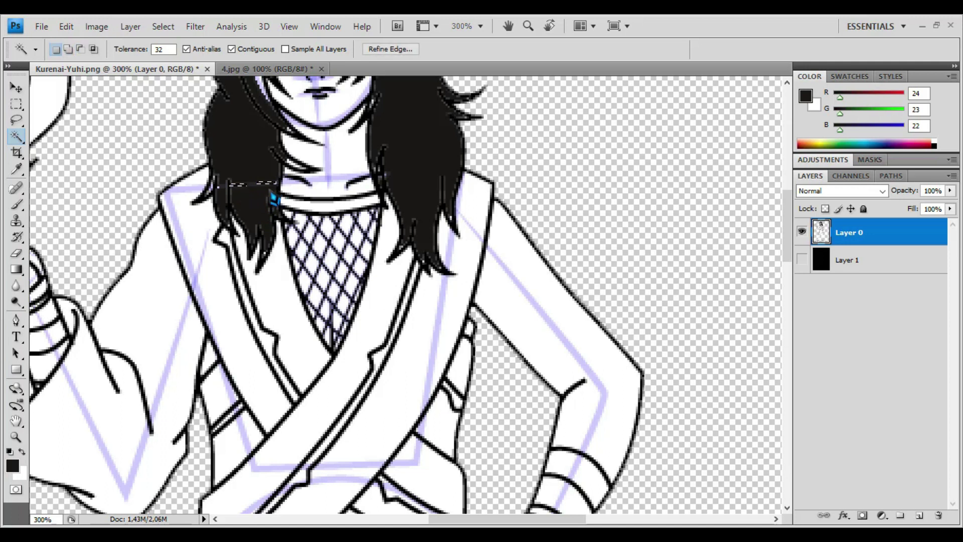
click(16, 104)
click(277, 198)
scroll(246, 233, up, 5)
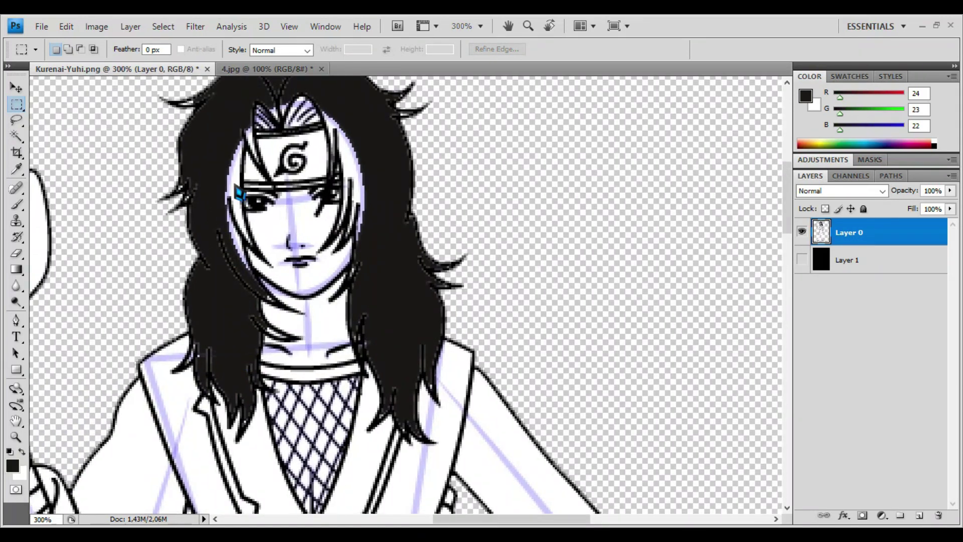
- Select the unfilled hair strips on both sides of the face and above the headband, and fill them near-black
click(17, 136)
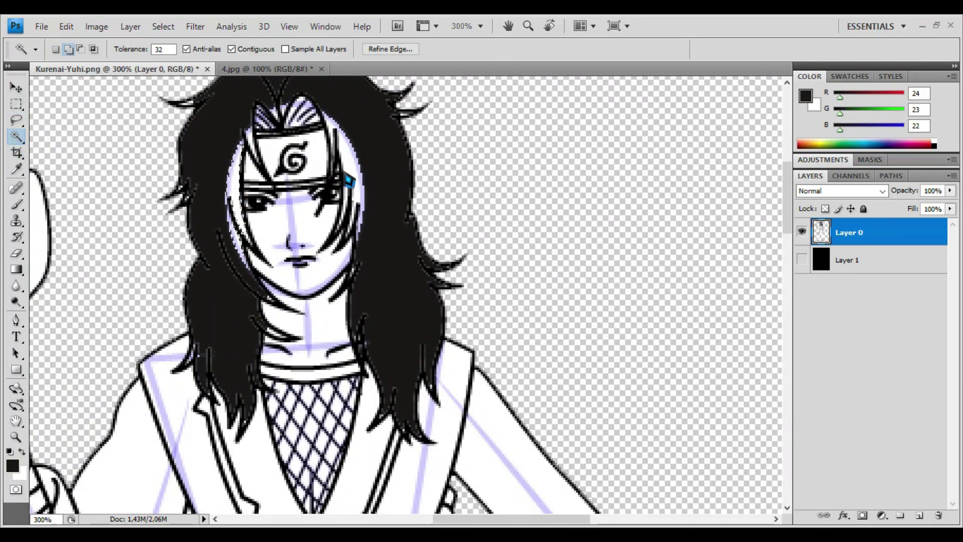
click(350, 213)
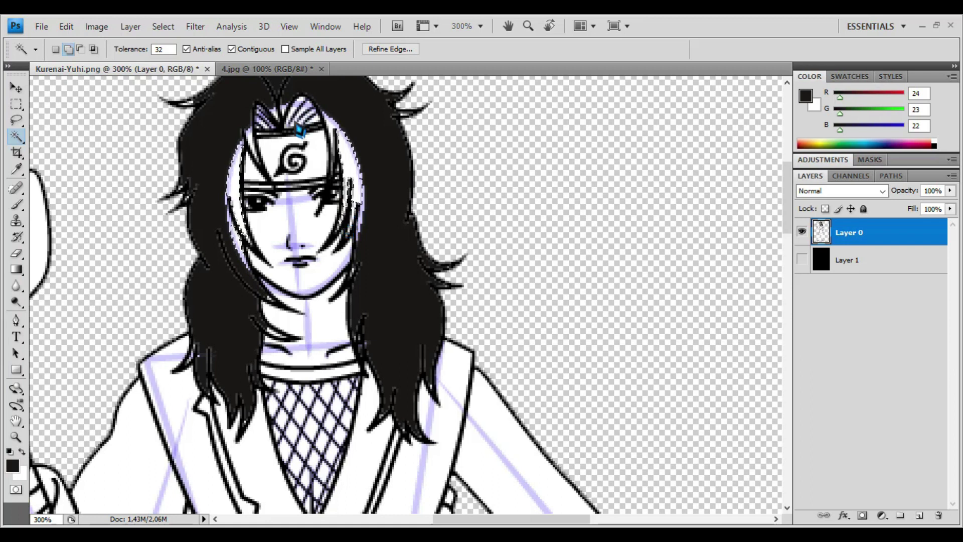
click(281, 115)
click(300, 113)
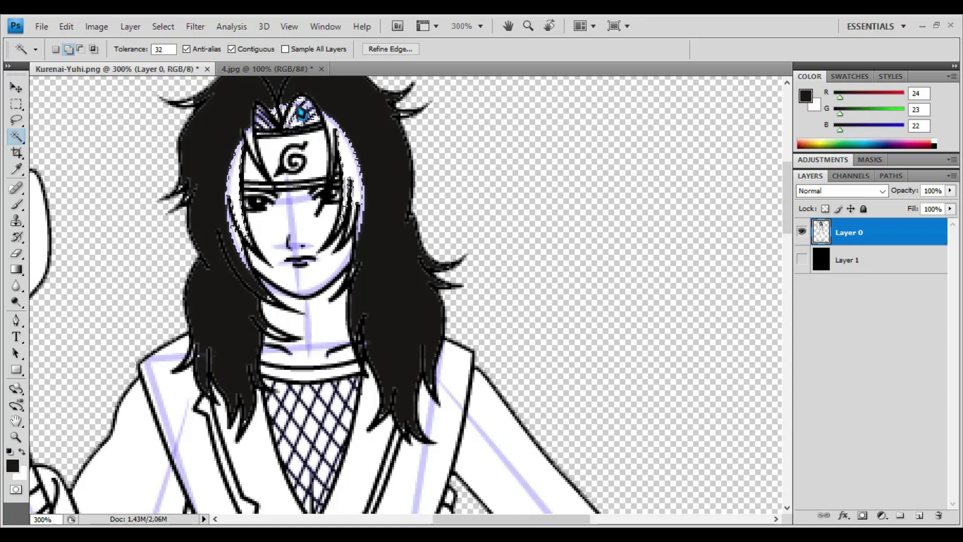
click(362, 220)
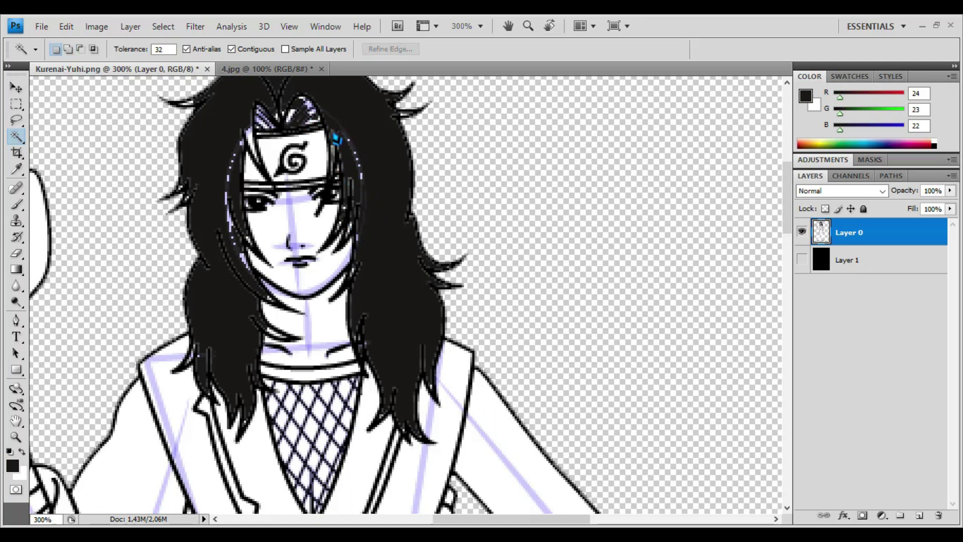
- Fill the remaining white and lilac patches in the right-hand tuft above the headband with the near-black colour
scroll(340, 130, up, 1)
drag(351, 135, 370, 206)
scroll(354, 208, up, 1)
click(325, 229)
click(332, 227)
key(ctrl+d)
click(328, 229)
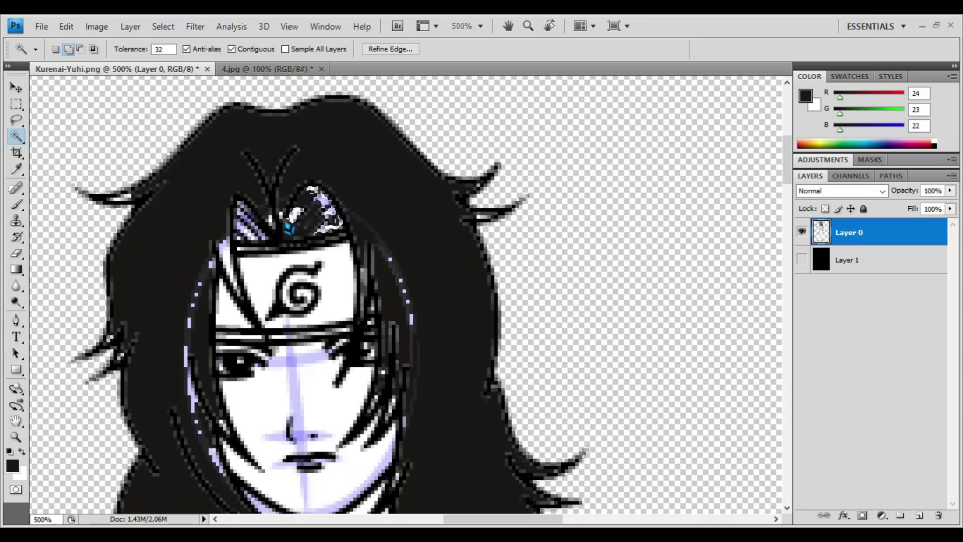
key(alt+BackSpace)
key(ctrl+d)
- Fill the left-hand tuft above the headband and the strand crossing the headband with the near-black colour
click(246, 232)
click(274, 249)
key(ctrl+z)
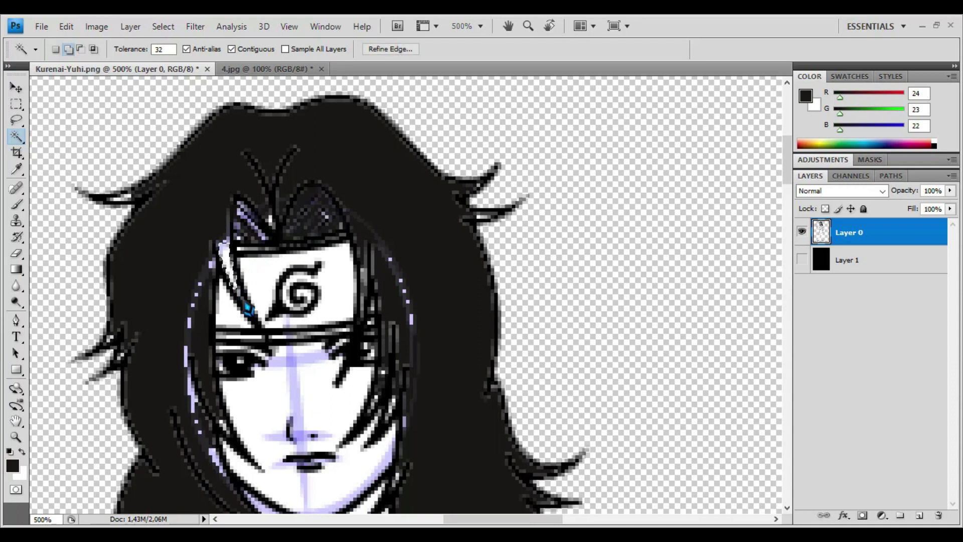
key(ctrl+d)
- Fill the leftover lilac guideline pieces in the hair beside the left cheek with the near-black colour
click(190, 370)
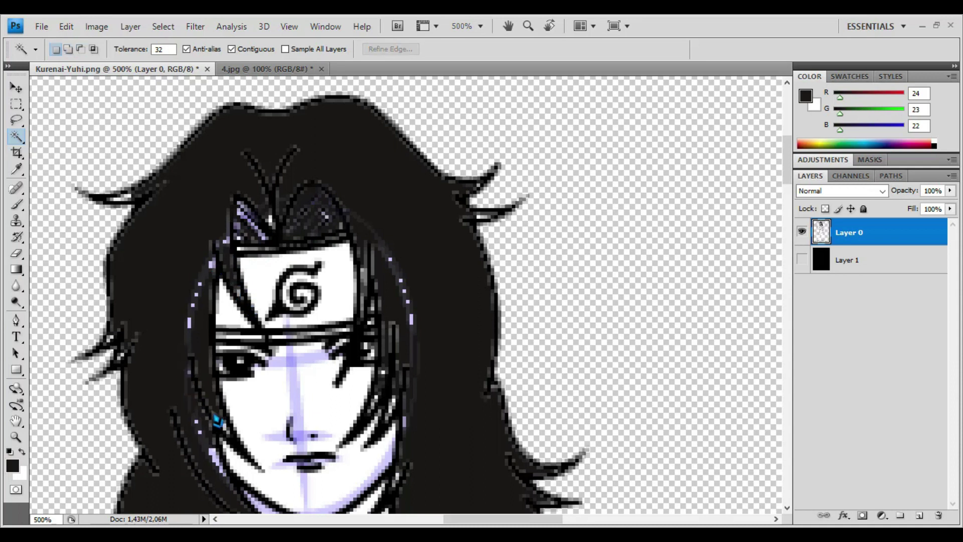
scroll(216, 409, down, 2)
shift+click(225, 391)
key(alt+BackSpace)
key(ctrl+d)
click(204, 351)
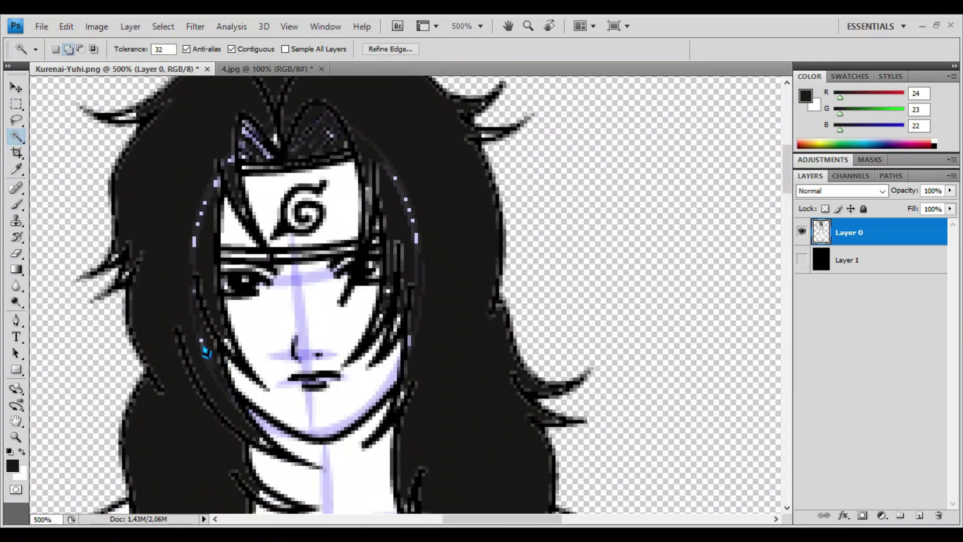
key(alt+BackSpace)
key(ctrl+d)
- Fill the remaining guideline specks in the upper left hair and at the headband's left end near-black
click(197, 224)
key(ctrl+d)
shift+click(246, 170)
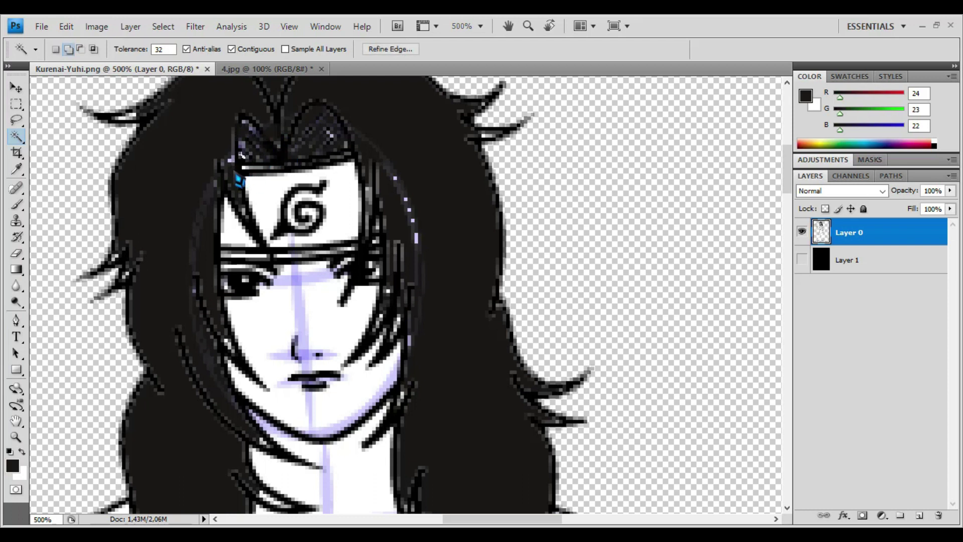
key(ctrl+d)
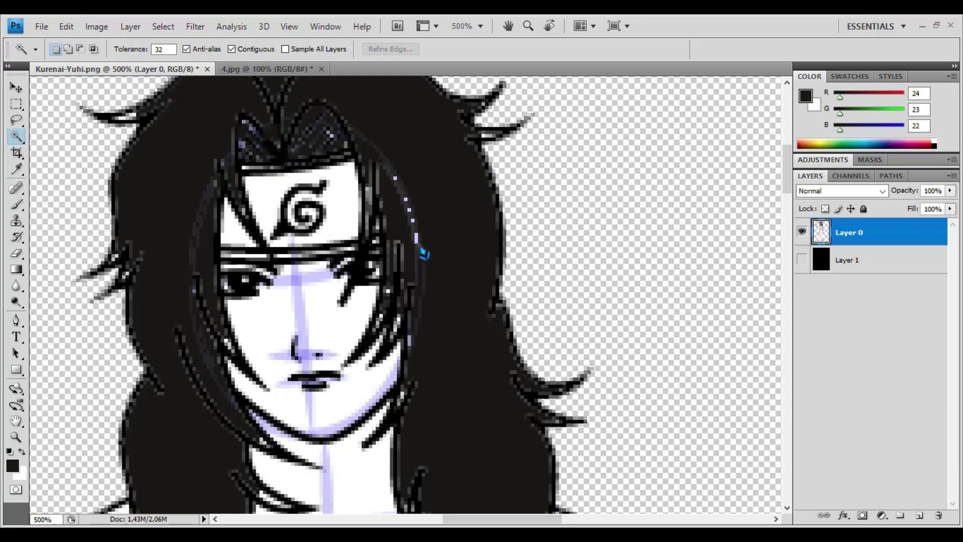
- Fill the dotted guideline remnants in the hair along the right side of the face with the near-black colour
shift+click(420, 243)
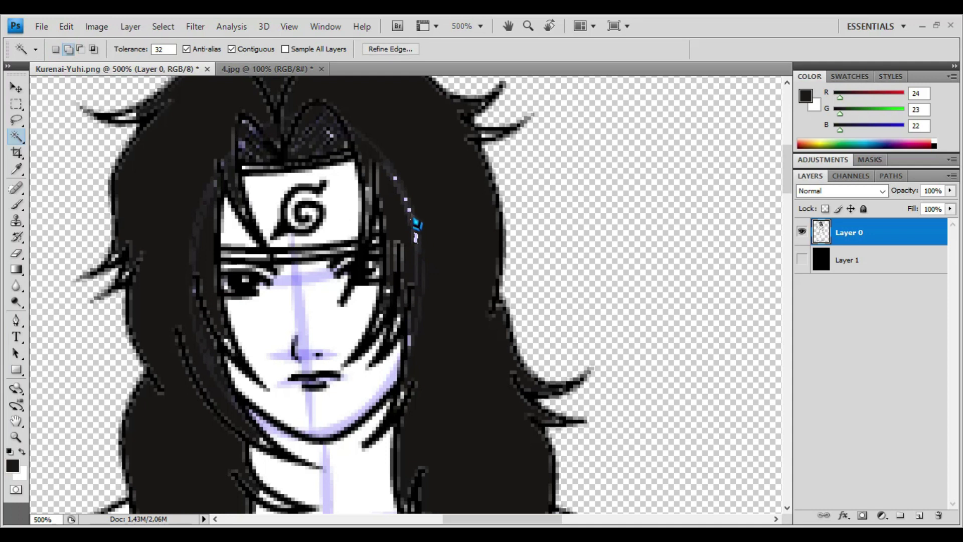
key(ctrl+d)
click(410, 341)
key(ctrl+d)
click(403, 398)
key(alt+BackSpace)
key(ctrl+d)
- Fill the small gaps in the strand by the left cheek and in the outer hair tips on both sides
click(229, 347)
key(alt+BackSpace)
key(ctrl+d)
click(140, 285)
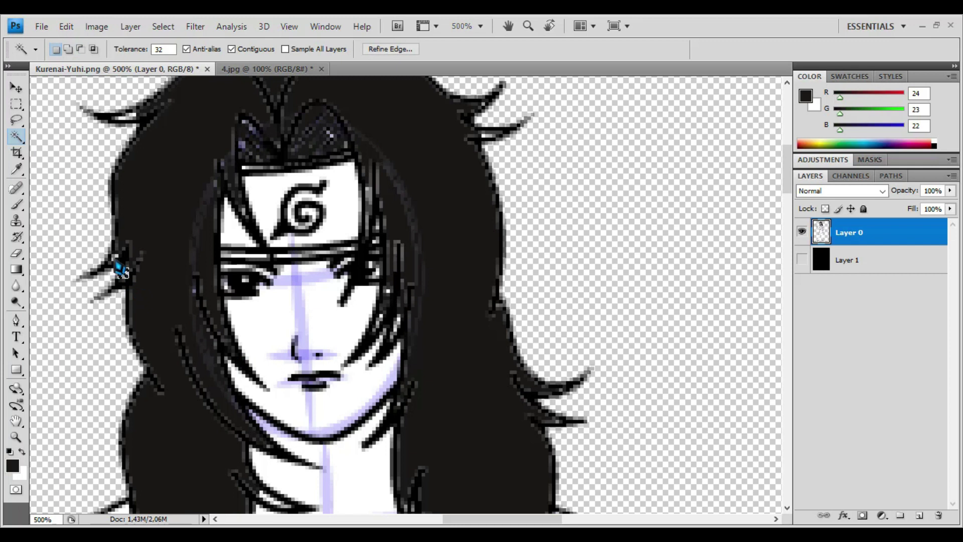
key(ctrl+d)
click(489, 135)
key(ctrl+d)
- Fill the white strand beside the neck and the lower tips of the left lock with the near-black colour
drag(464, 320, 517, 220)
scroll(498, 251, down, 1)
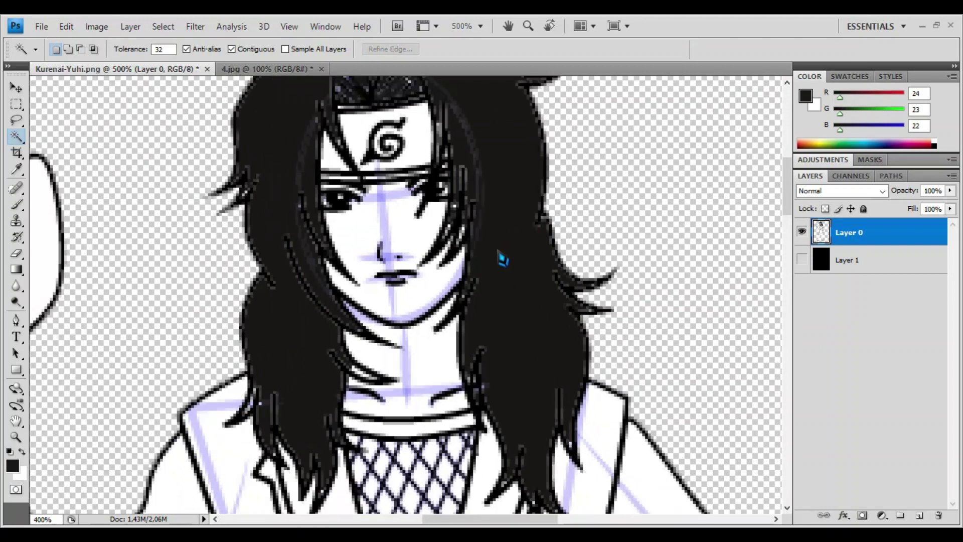
click(377, 374)
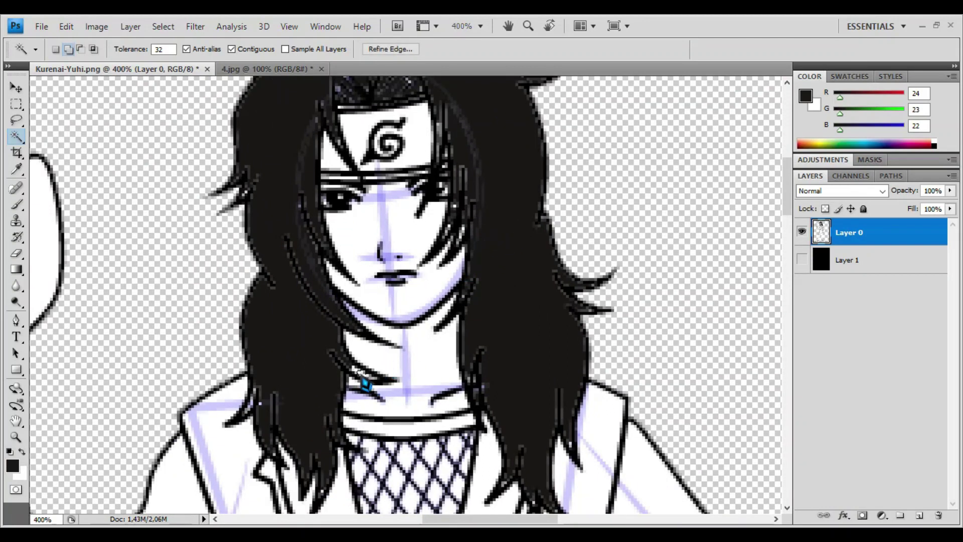
key(ctrl+d)
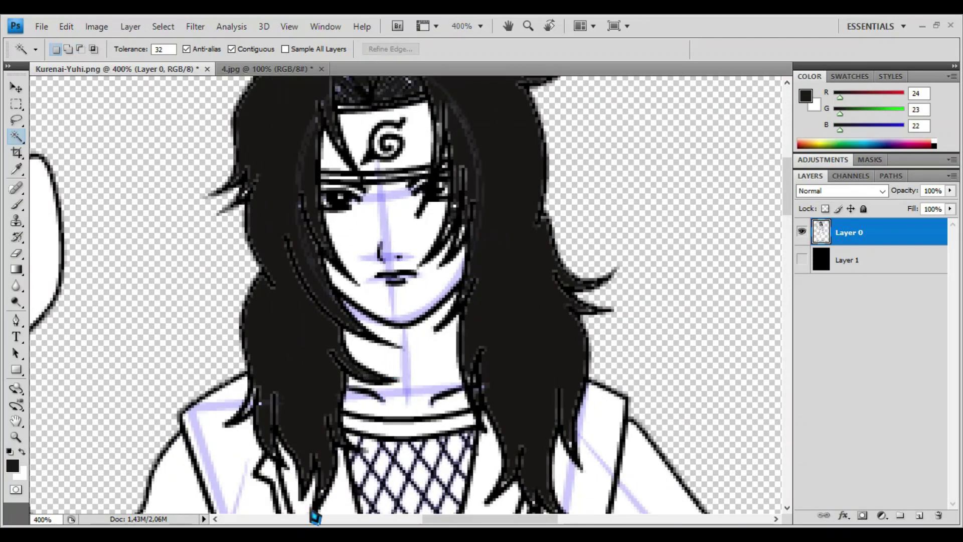
click(320, 495)
key(ctrl+d)
click(325, 494)
key(ctrl+d)
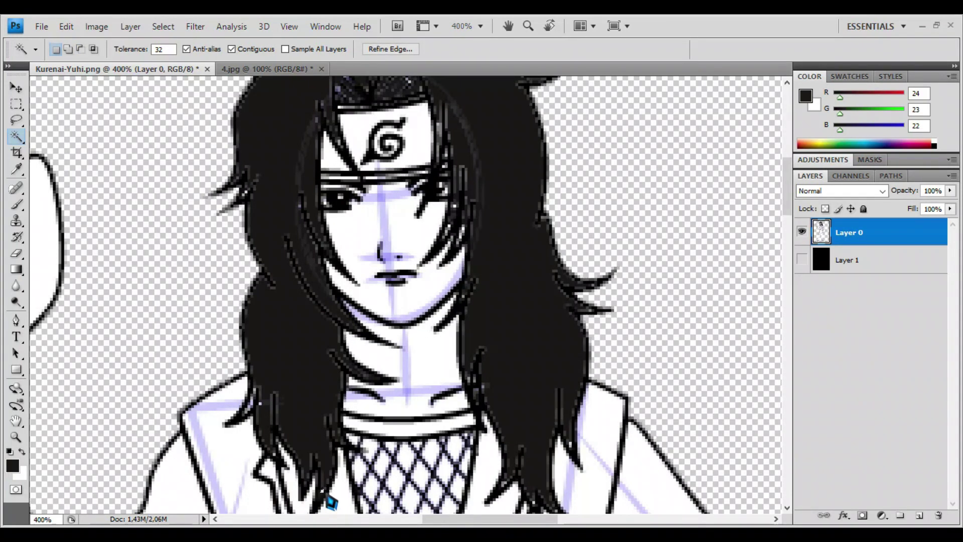
- Fill the remaining specks in the left lock of hair near the collar with the near-black colour
shift+click(250, 423)
key(ctrl+d)
click(273, 412)
key(alt+BackSpace)
key(ctrl+d)
- Fill the small white gaps between the hair strands beside the right cheek with the near-black colour
drag(494, 325, 471, 356)
click(439, 272)
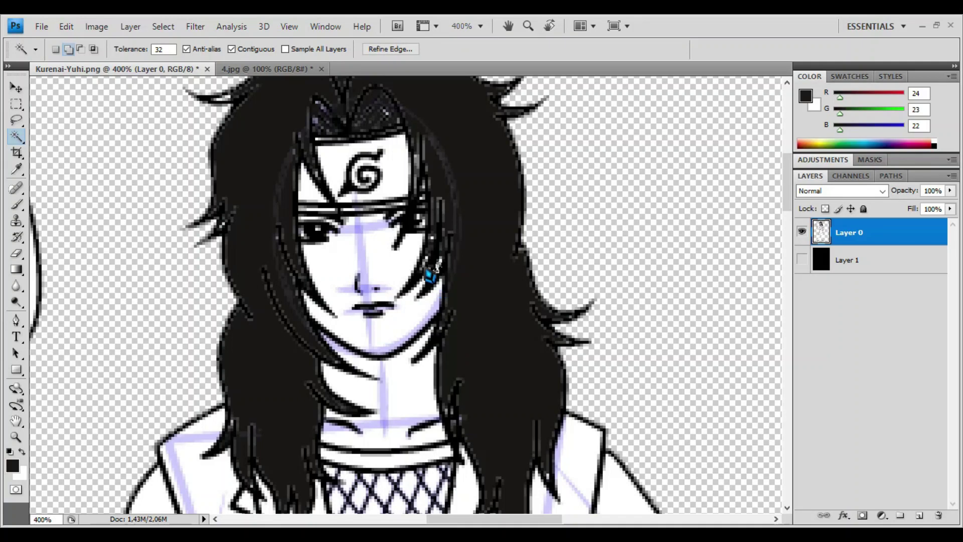
key(alt+BackSpace)
key(ctrl+d)
click(441, 261)
key(alt+BackSpace)
key(ctrl+d)
click(436, 274)
key(alt+BackSpace)
alt+click(461, 289)
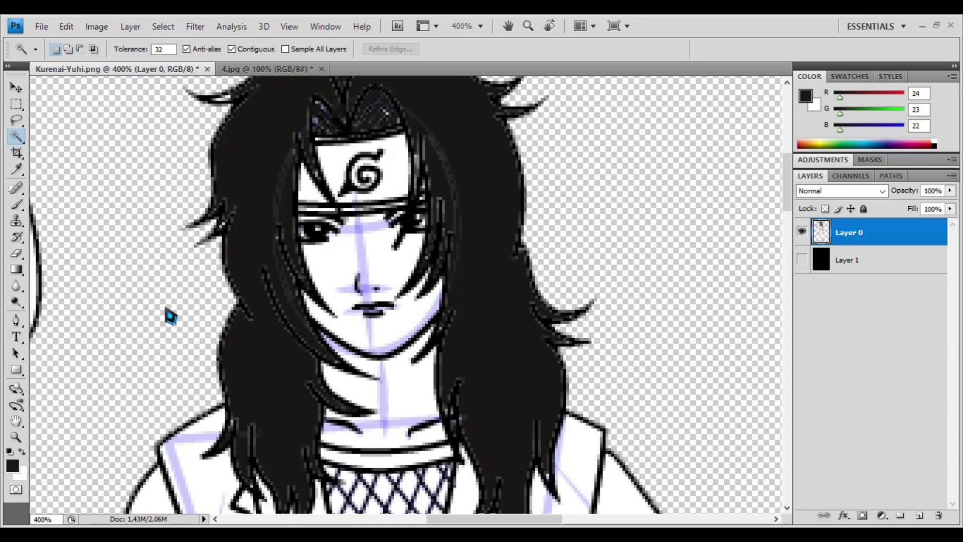
- Fill the white gaps in the pointed hair tip at the upper left of the head with the near-black colour
click(16, 469)
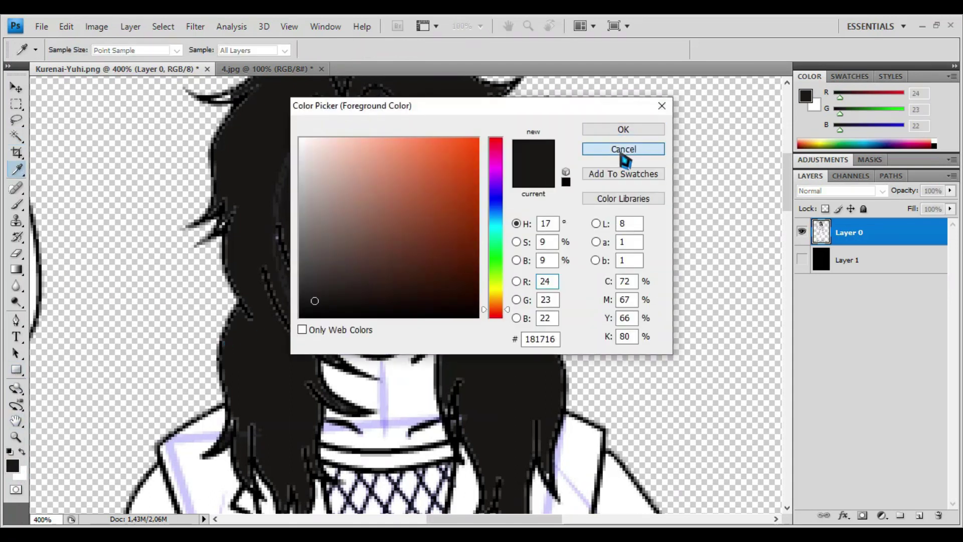
key(Escape)
drag(318, 134, 314, 205)
scroll(309, 200, up, 1)
click(229, 175)
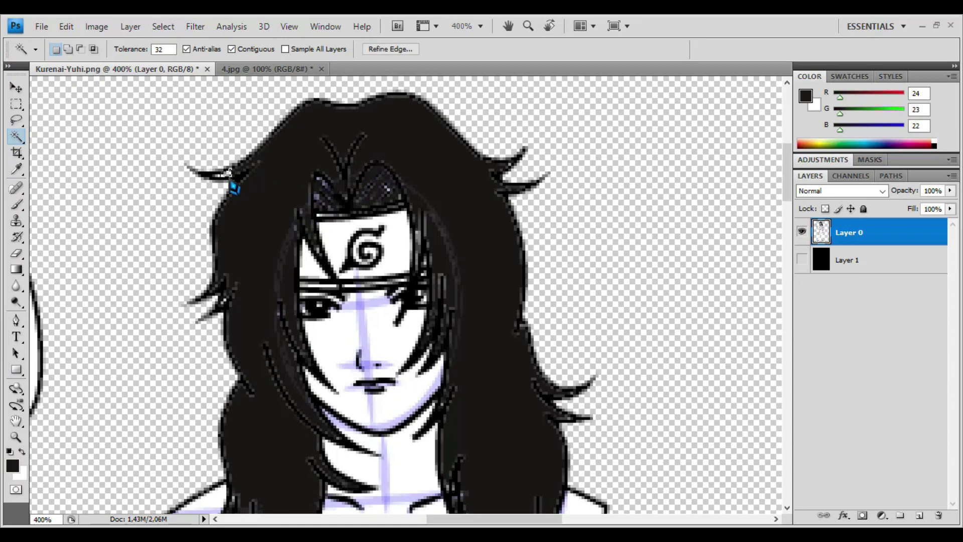
key(alt+BackSpace)
key(ctrl+d)
click(221, 179)
key(ctrl+d)
click(219, 176)
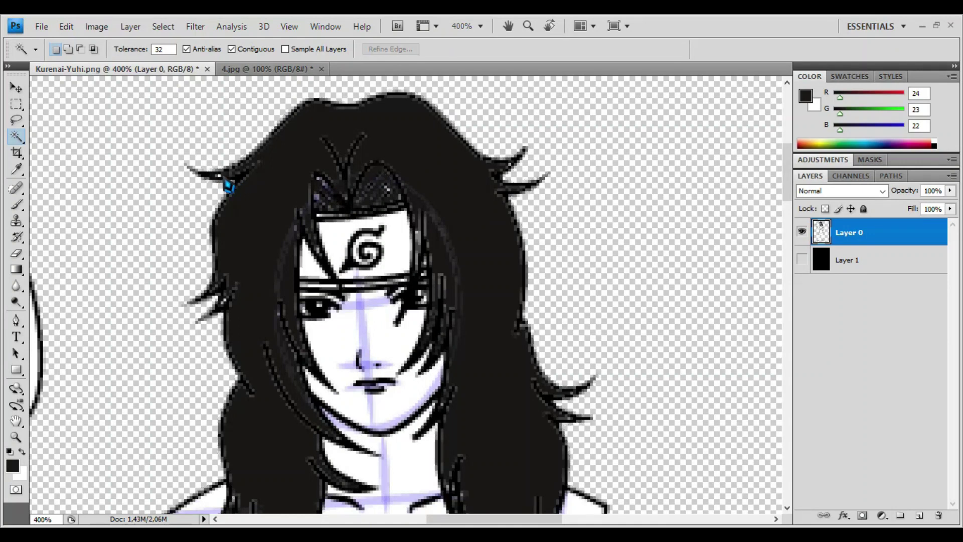
key(alt+BackSpace)
key(ctrl+d)
scroll(485, 295, down, 5)
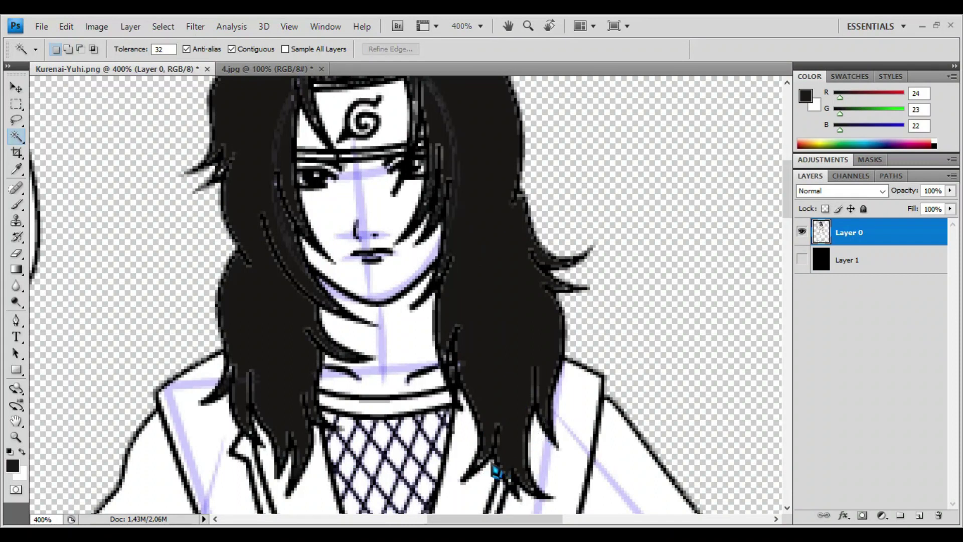
click(517, 489)
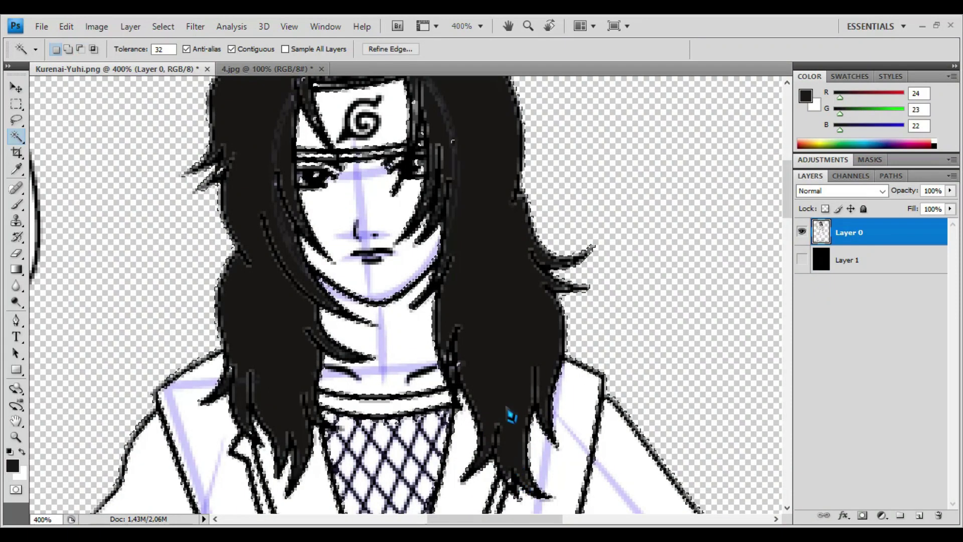
scroll(502, 402, up, 3)
click(14, 468)
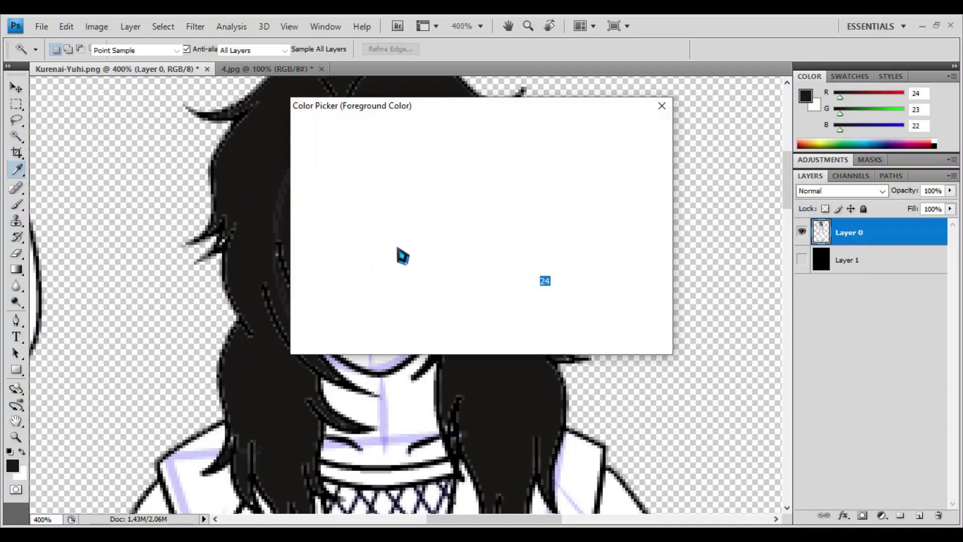
click(622, 149)
key(ctrl+d)
- Set the foreground colour to the light grey c5bfbf and return to the Magic Wand
click(13, 465)
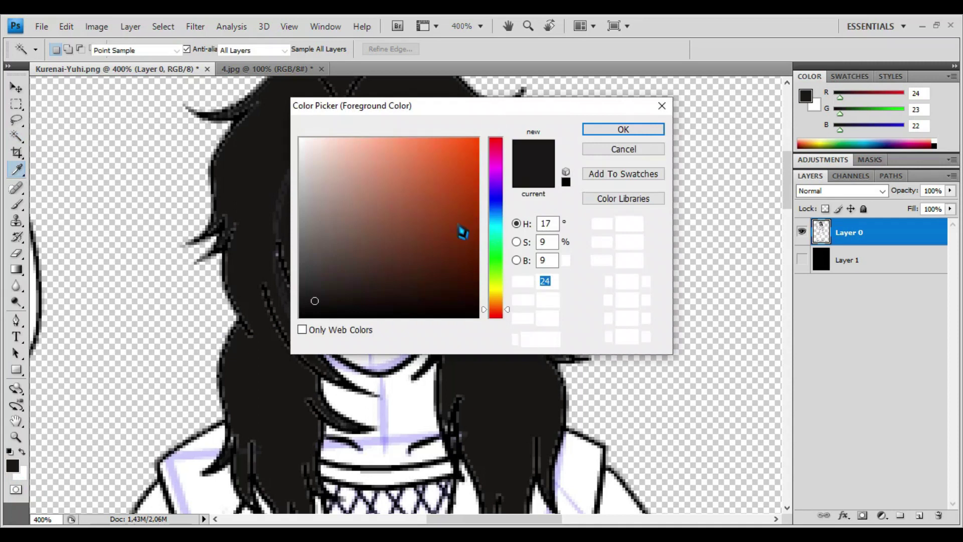
click(419, 171)
drag(494, 290, 496, 319)
drag(316, 223, 305, 178)
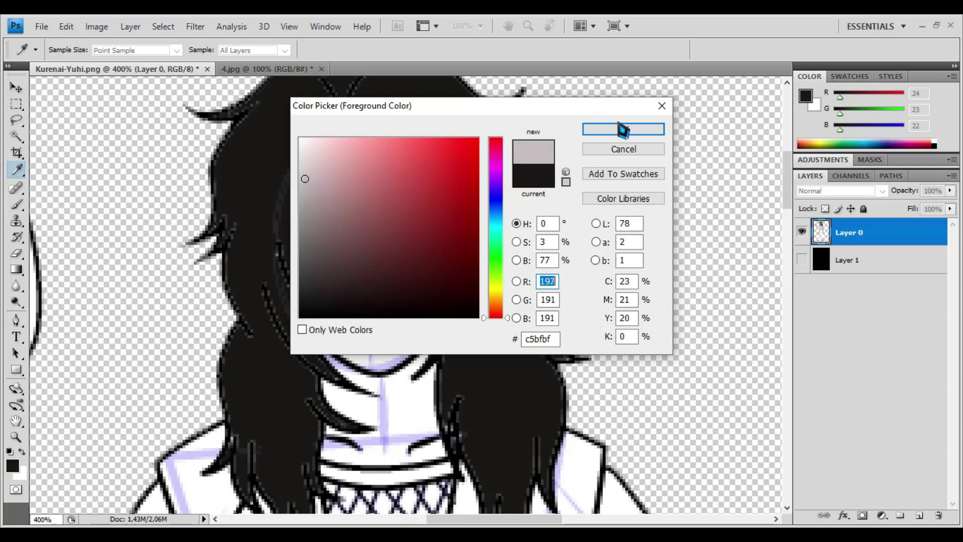
click(622, 129)
key(w)
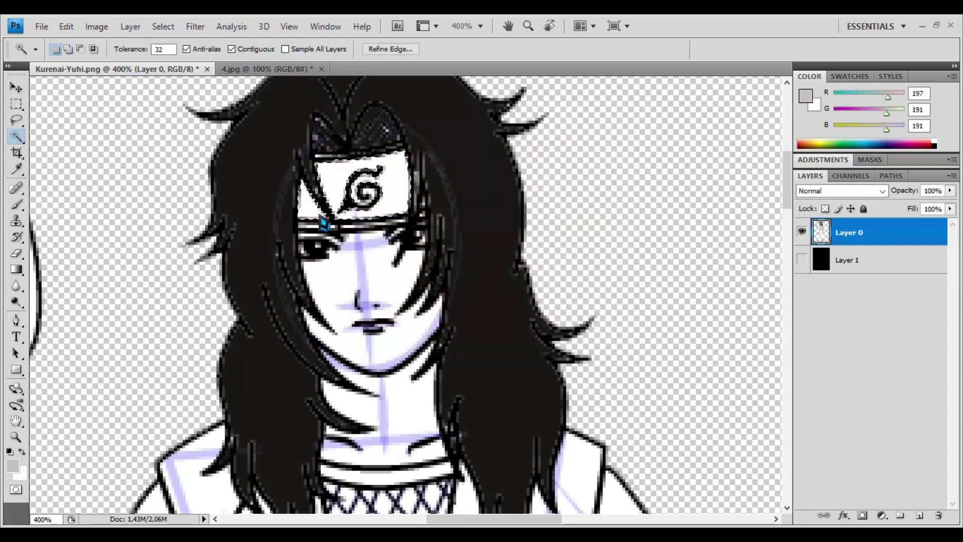
- Fill the headband plate, including the gaps inside its spiral symbol, with the light grey foreground colour
key(alt+BackSpace)
key(ctrl+d)
click(370, 193)
key(alt+BackSpace)
key(ctrl+d)
click(358, 201)
key(alt+BackSpace)
key(ctrl+d)
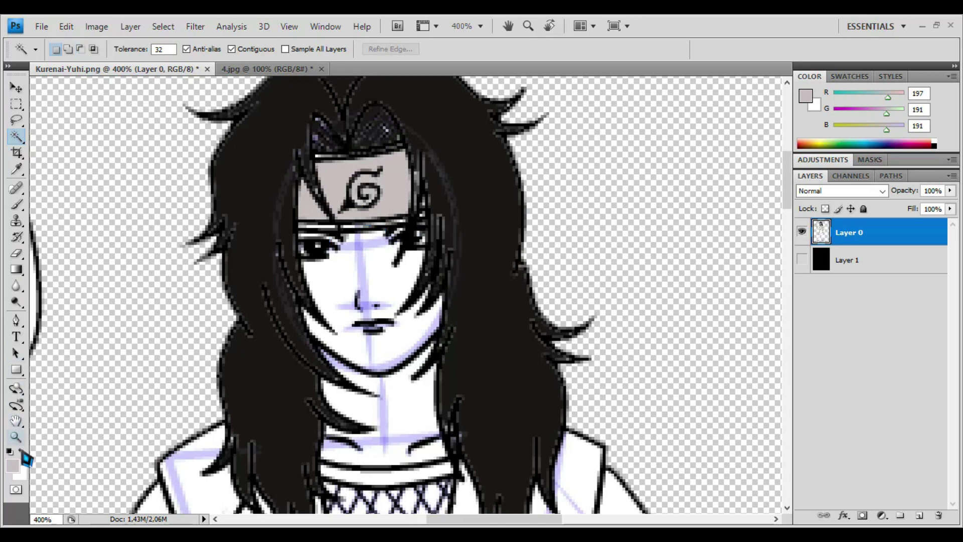
- Sample the near-black hair colour and fill the white strip along the lower edge of the headband plate with it
click(19, 168)
click(223, 185)
click(16, 136)
shift+click(358, 224)
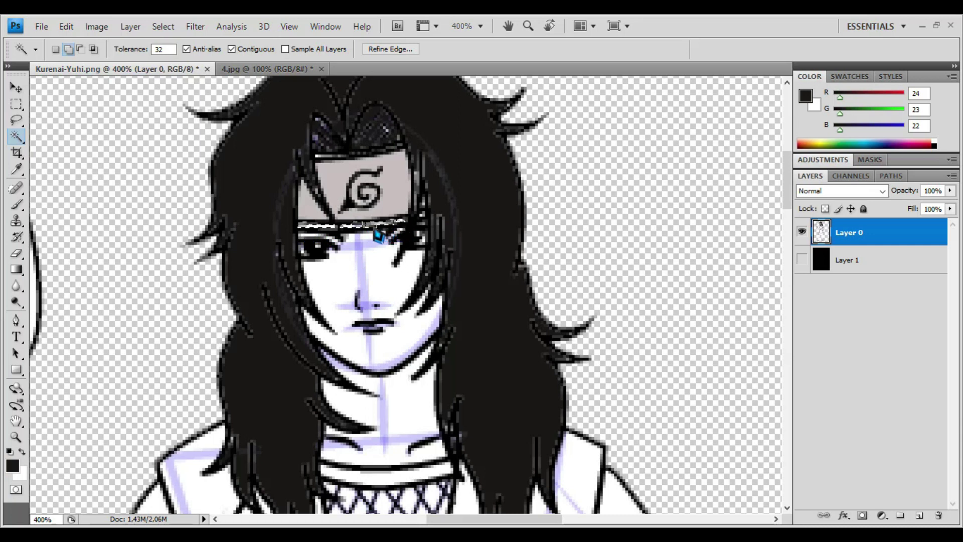
key(ctrl+d)
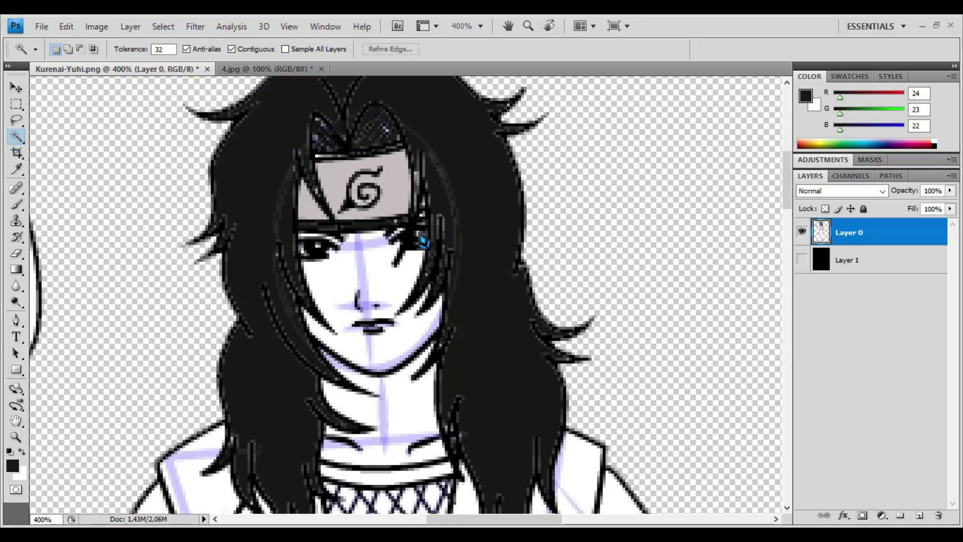
- Fill the small gap beside the right eye and the white strip above the headband plate with the near-black colour
shift+click(423, 241)
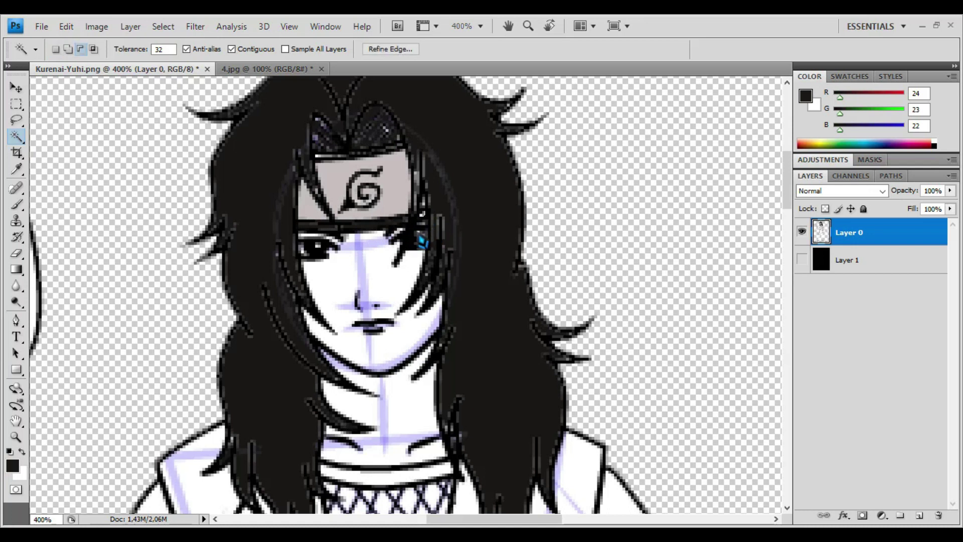
key(ctrl+d)
shift+click(345, 166)
key(ctrl+d)
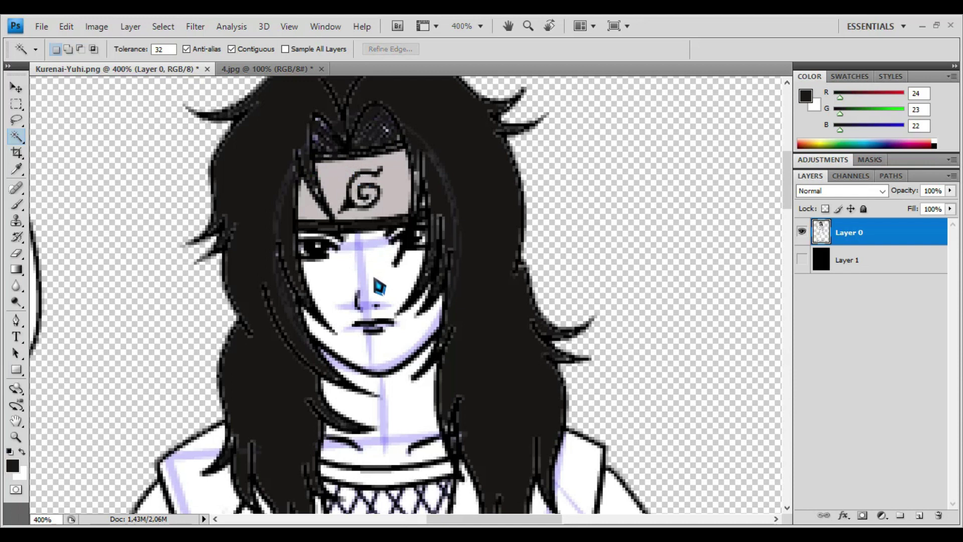
- Set the foreground colour to the skin tone RGB 244, 188, 132 and fill the face, including the forehead below the headband
click(13, 468)
drag(404, 163, 382, 146)
click(597, 130)
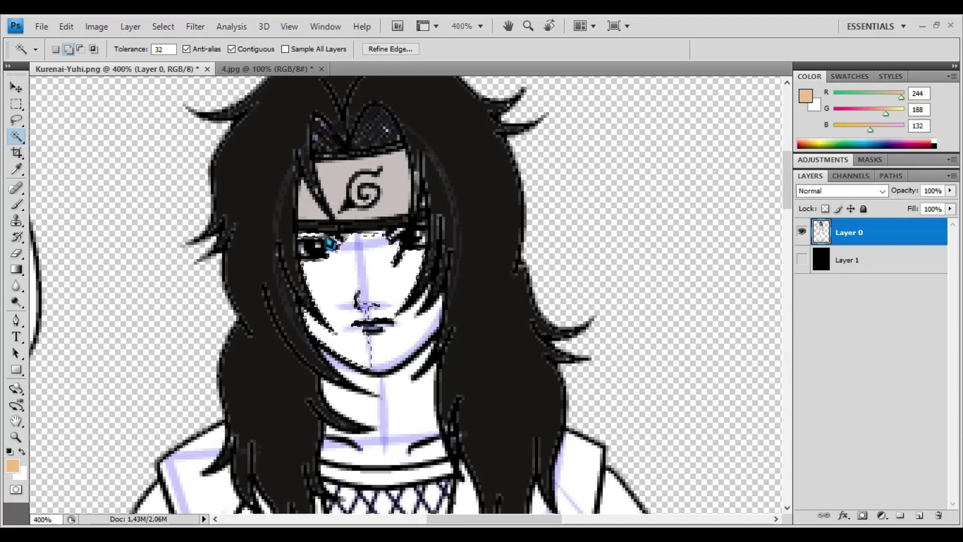
click(399, 339)
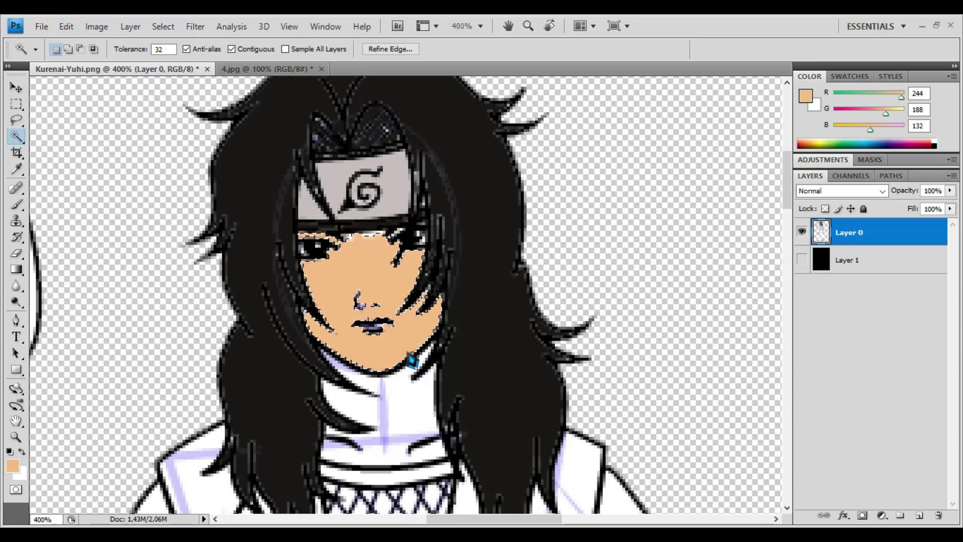
key(ctrl+d)
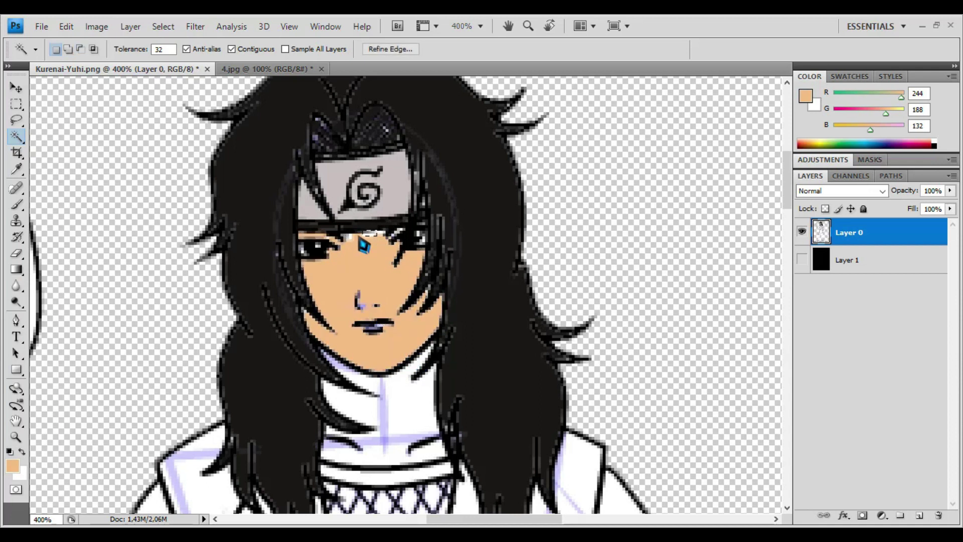
key(ctrl+d)
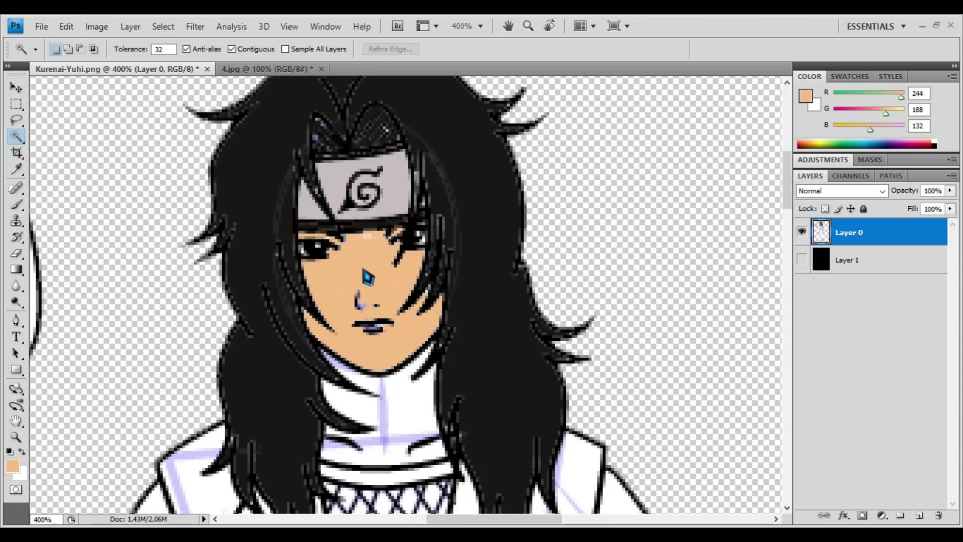
- Select all parts of the neck down to the collar with the Magic Wand and fill them with the skin tone
scroll(371, 275, down, 2)
click(391, 283)
alt+click(392, 287)
shift+click(403, 361)
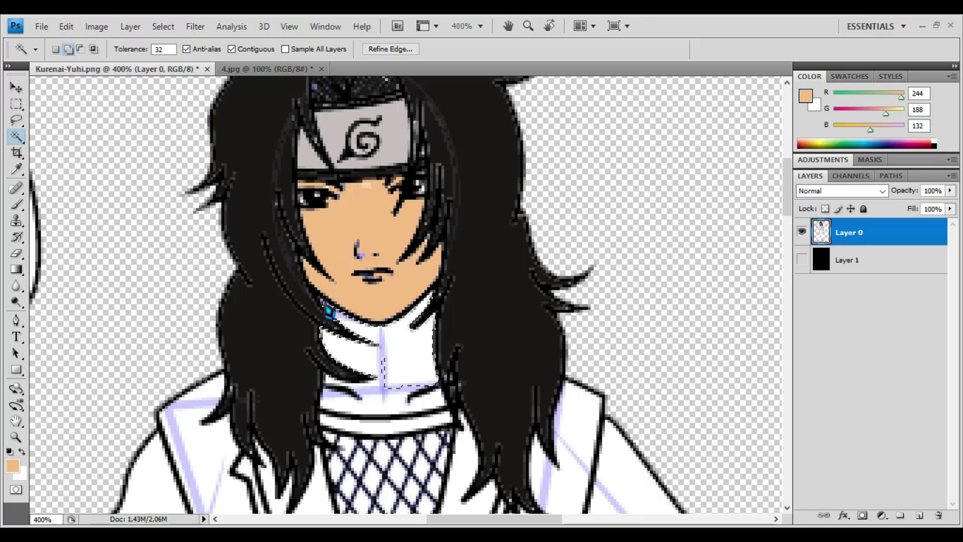
shift+click(384, 397)
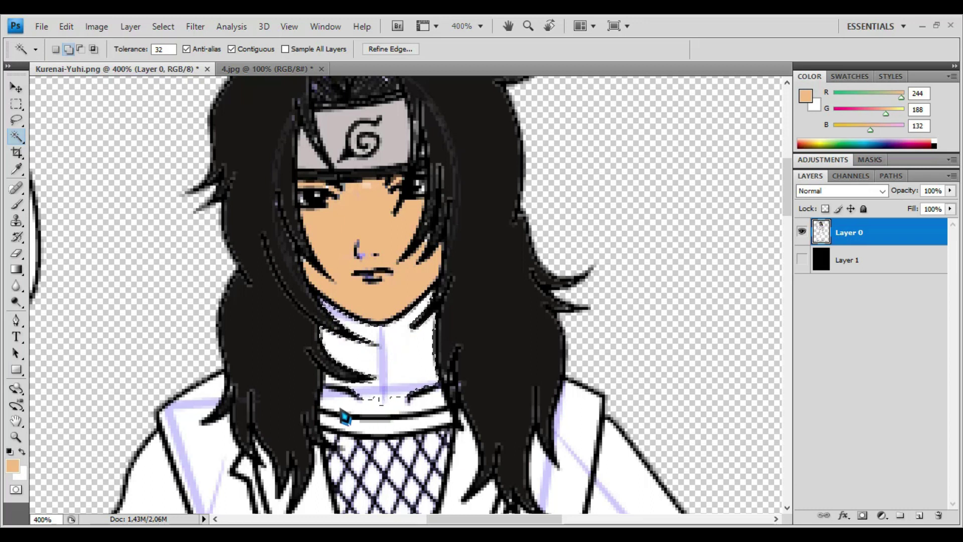
shift+click(351, 397)
shift+click(327, 395)
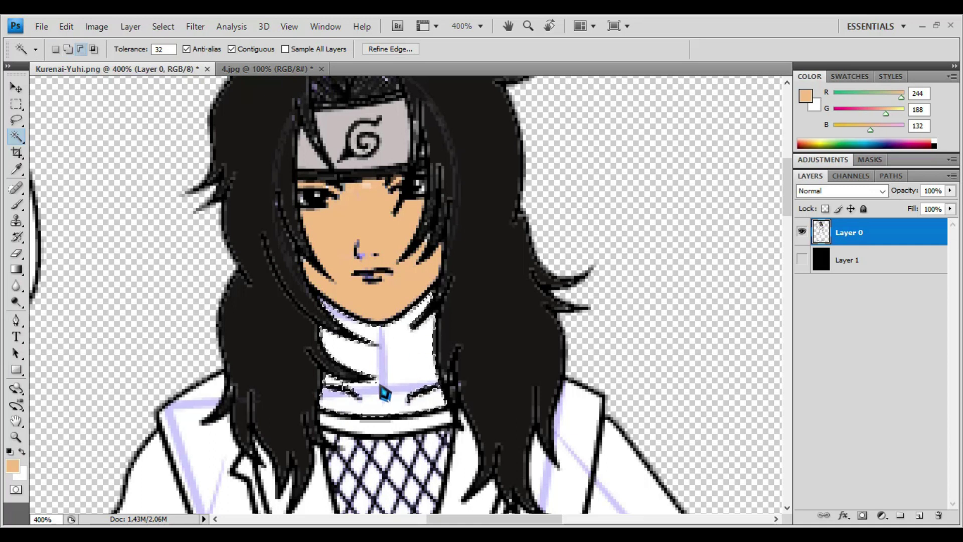
key(alt+BackSpace)
key(ctrl+d)
- Select the bare fingers of the raised hand and fill them with the skin tone
scroll(374, 380, down, 3)
drag(442, 339, 445, 314)
scroll(457, 360, down, 2)
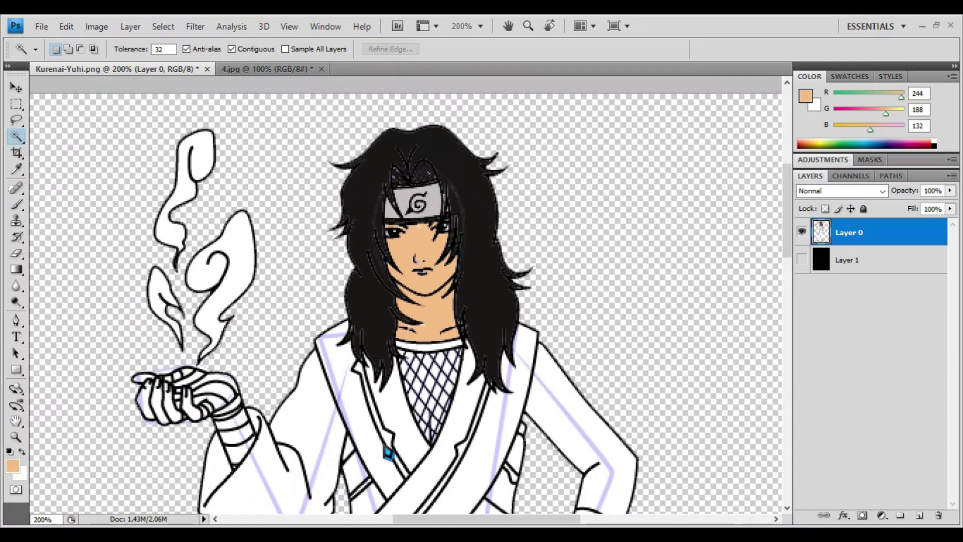
drag(282, 456, 354, 313)
click(265, 271)
shift+click(244, 268)
shift+click(231, 271)
shift+click(217, 267)
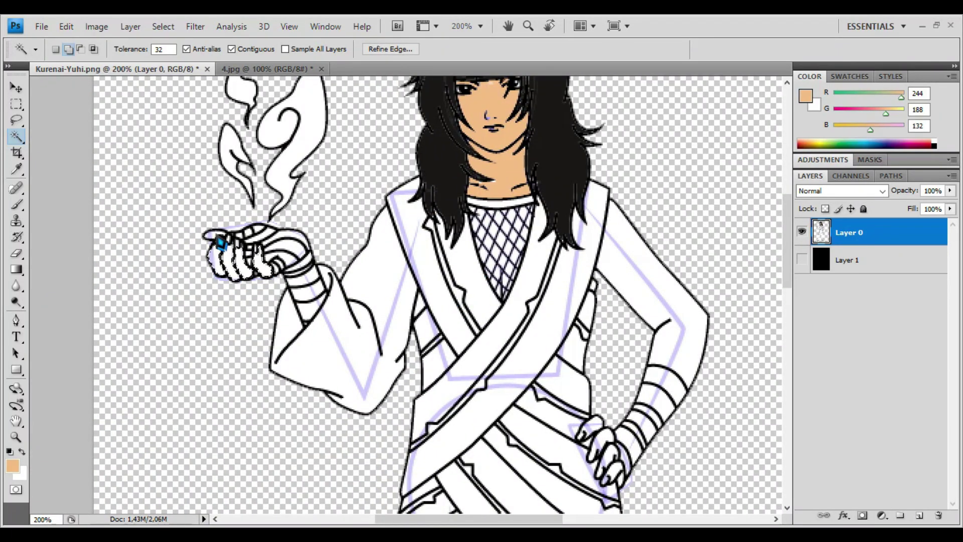
key(alt+BackSpace)
key(ctrl+d)
- Select the main finger areas of the hand resting on the hip and fill them with the skin tone
drag(587, 461, 477, 326)
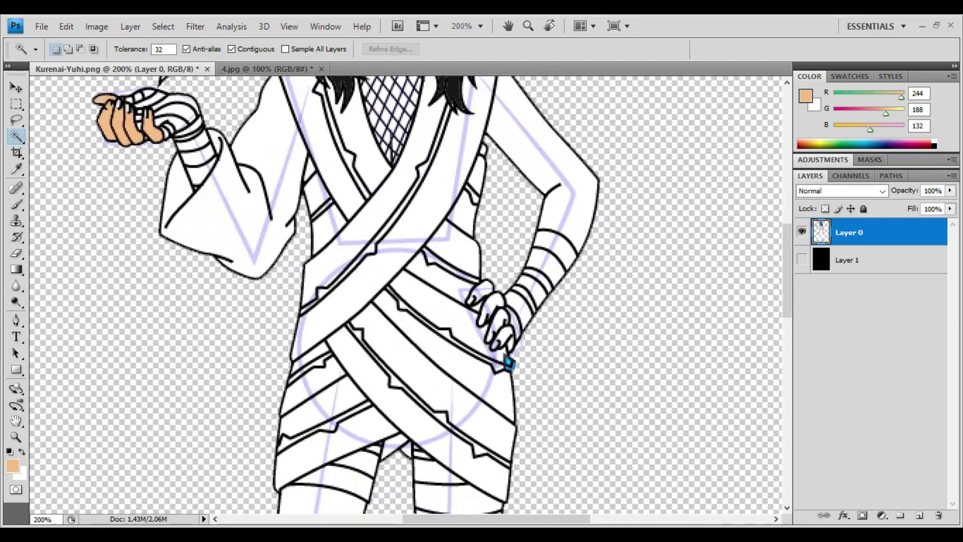
shift+click(513, 351)
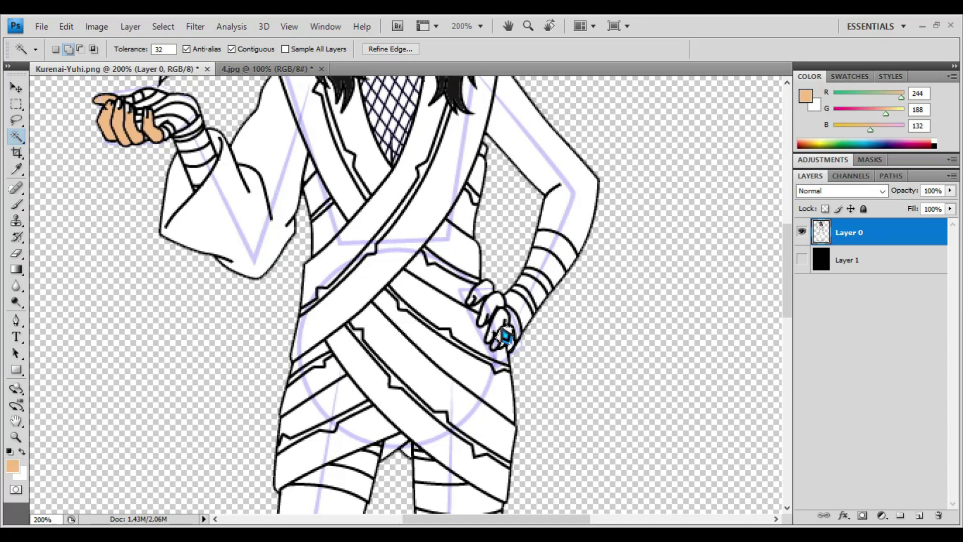
click(493, 303)
click(482, 315)
key(alt+BackSpace)
key(ctrl+d)
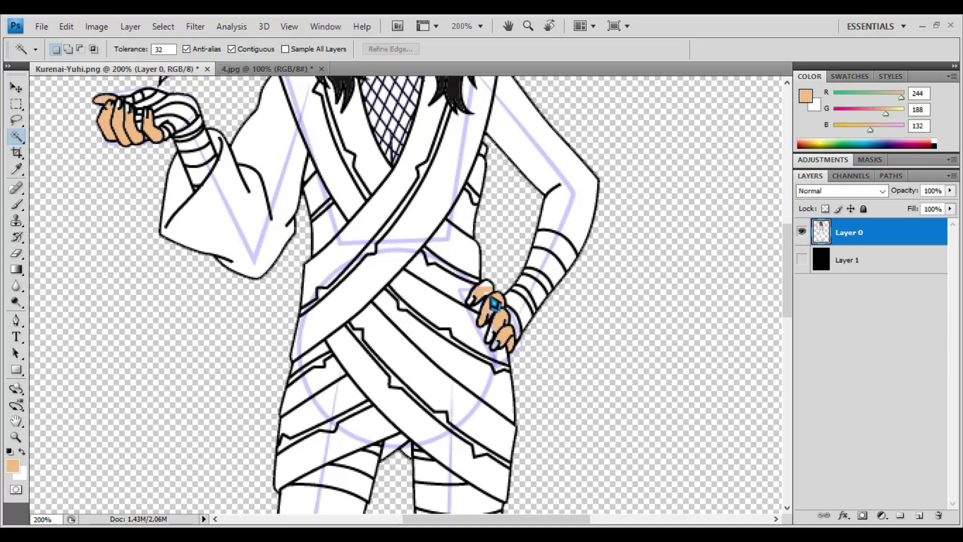
- Fill the remaining white patches and fingertips of the hand on the hip with the skin tone
click(488, 290)
key(ctrl+d)
click(494, 304)
key(alt+BackSpace)
key(ctrl+d)
click(499, 349)
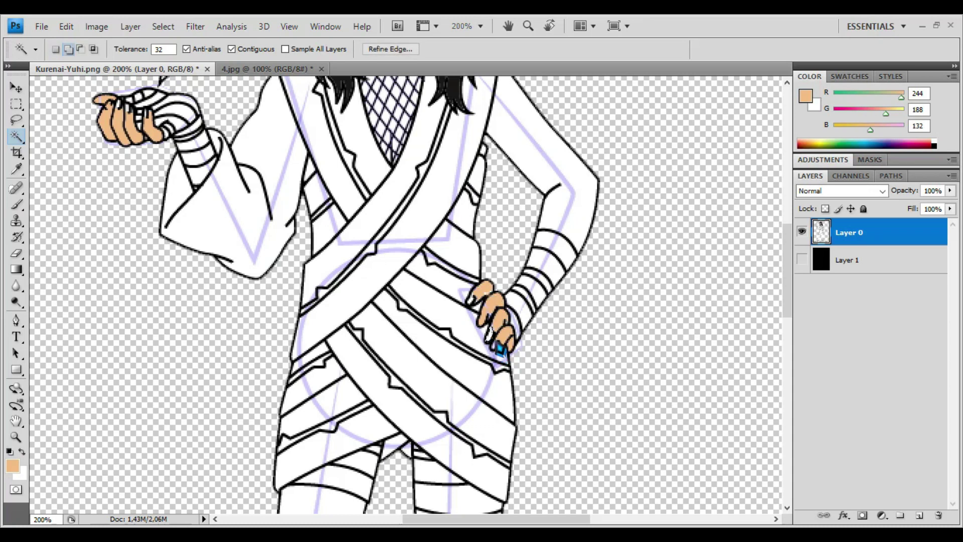
key(alt+BackSpace)
key(ctrl+d)
click(485, 292)
key(alt+BackSpace)
key(ctrl+d)
- Fill the remaining small white gaps at the fingertips of the raised hand with the skin tone
drag(420, 314, 680, 446)
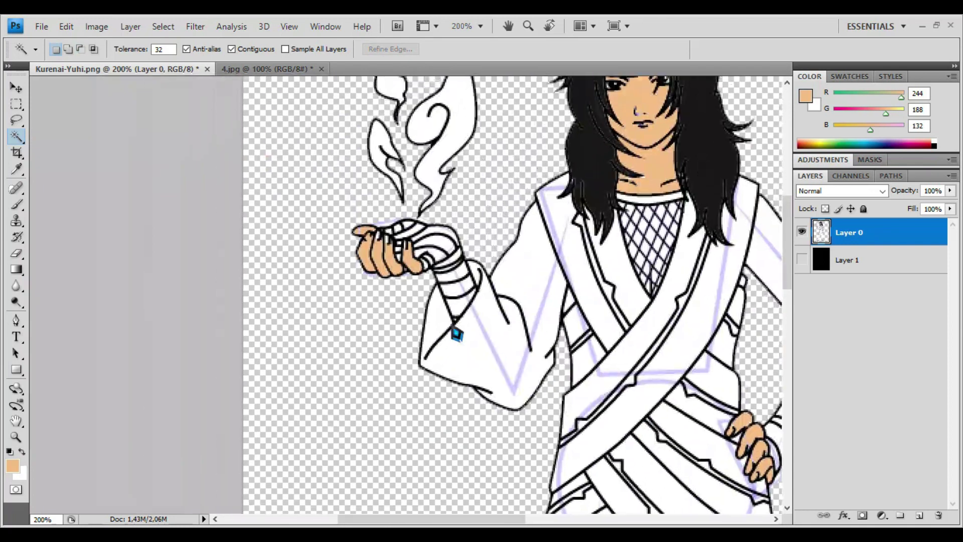
scroll(420, 302, up, 1)
shift+click(368, 219)
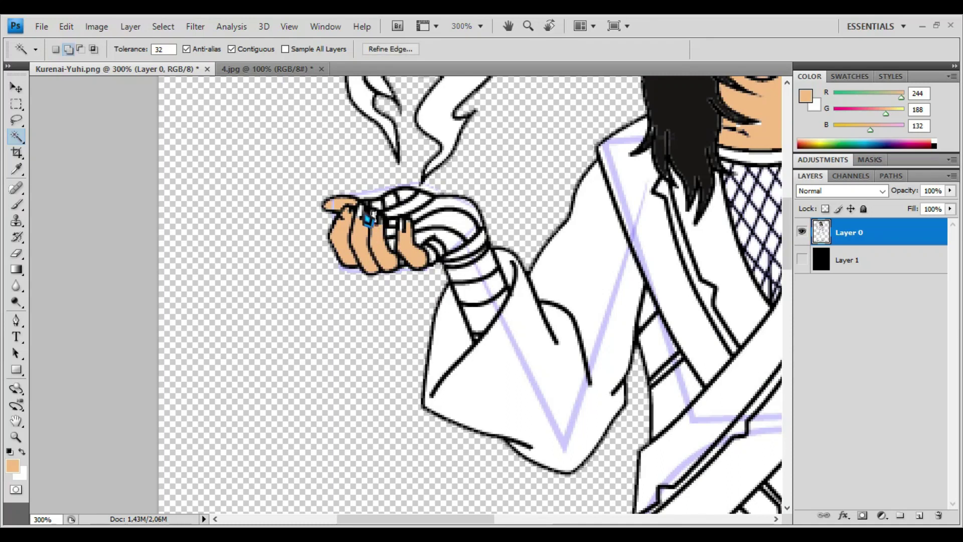
key(alt+BackSpace)
key(ctrl+d)
drag(538, 332, 349, 252)
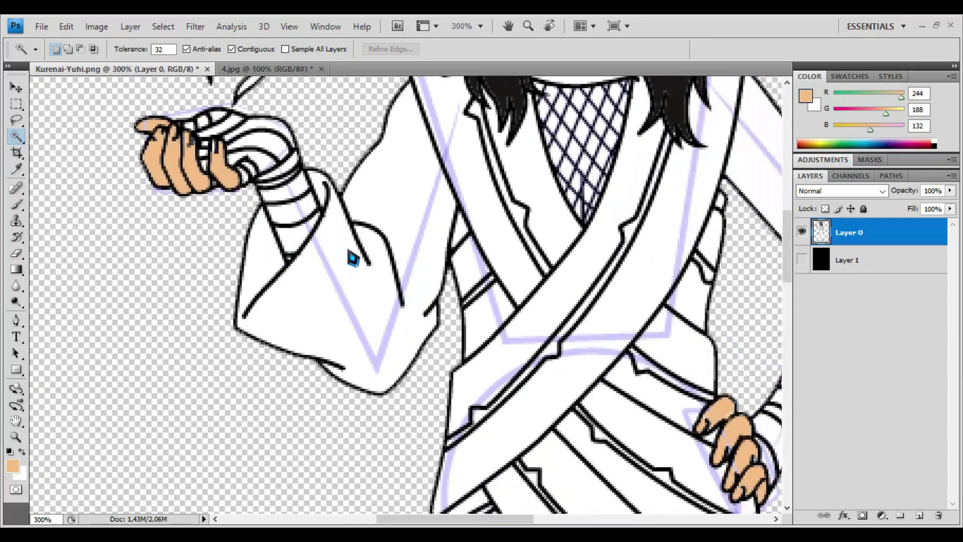
click(216, 156)
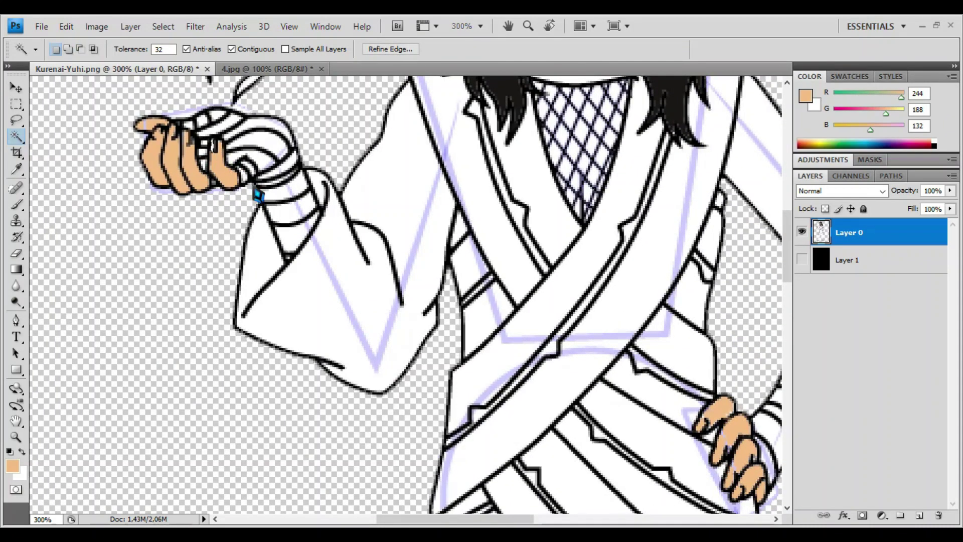
key(ctrl+d)
- Select both bare legs between the thigh wraps and the ankle cuffs and fill them with the skin tone
scroll(443, 301, down, 2)
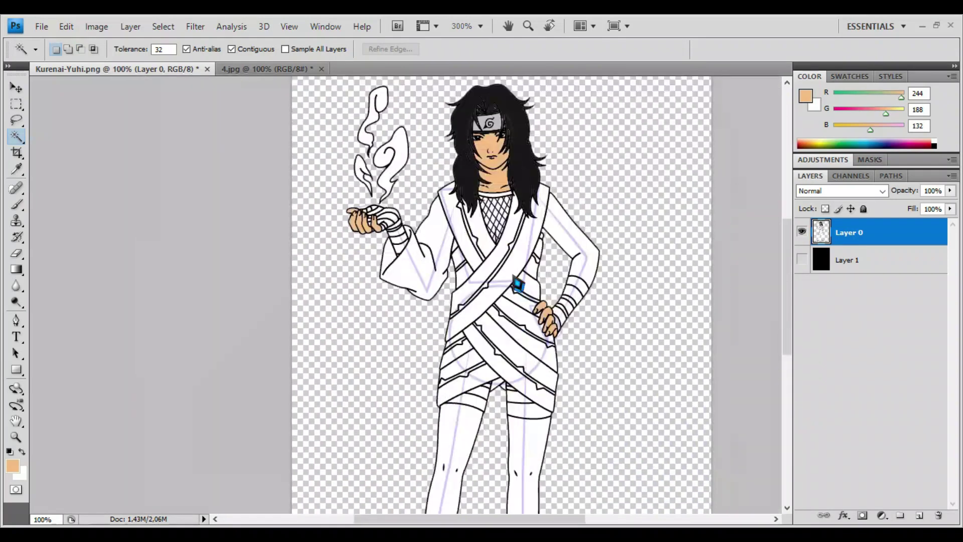
click(511, 389)
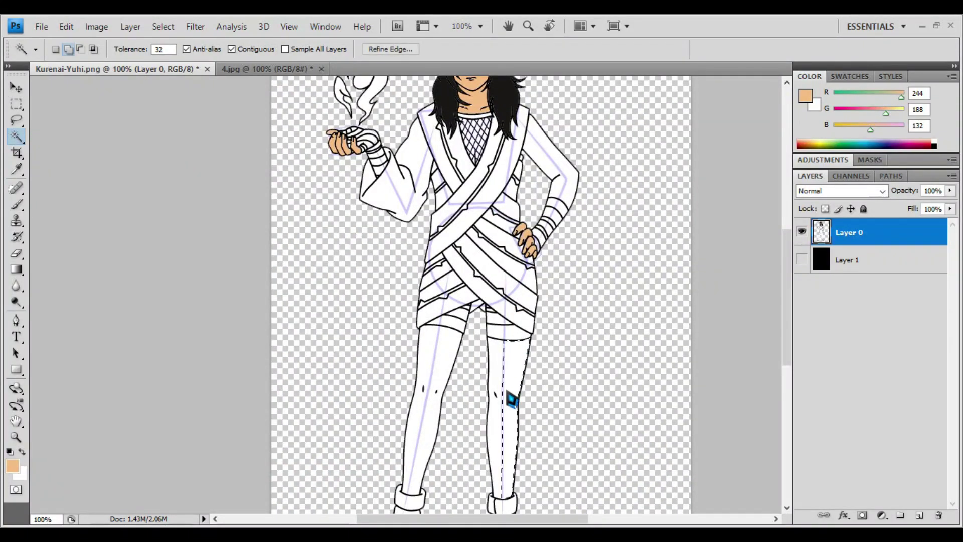
click(445, 377)
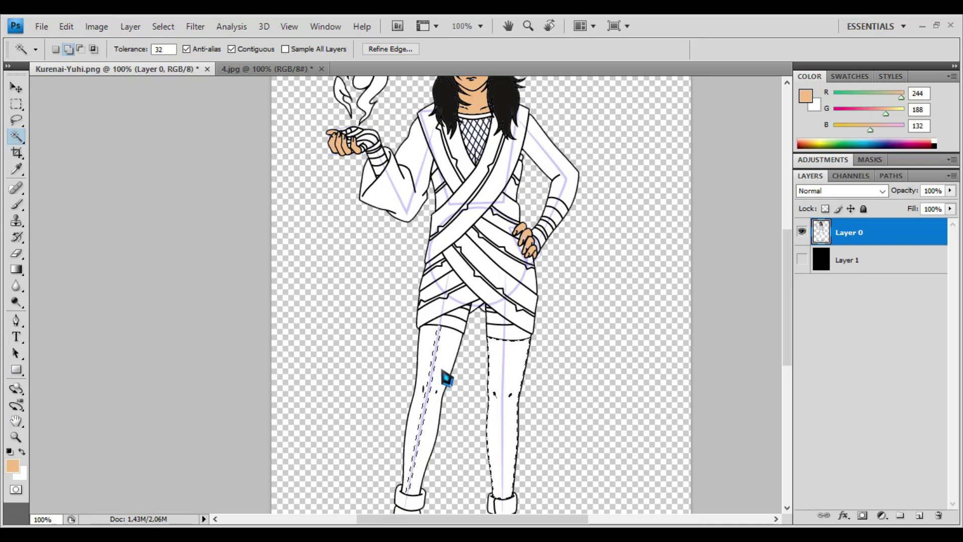
key(alt+BackSpace)
key(ctrl+d)
- Select the toes of the foot on the drawing's right side and fill them with the skin tone
drag(530, 458, 543, 272)
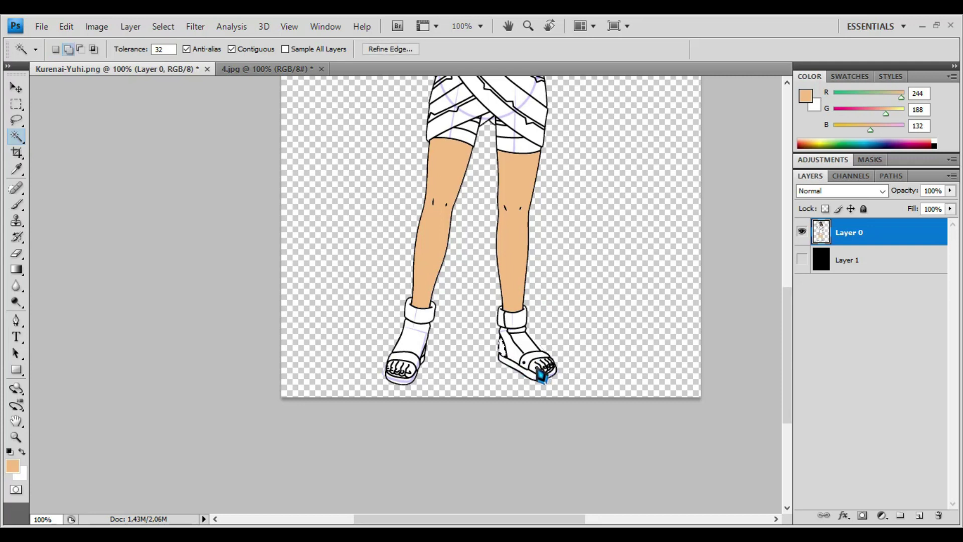
scroll(551, 383, up, 2)
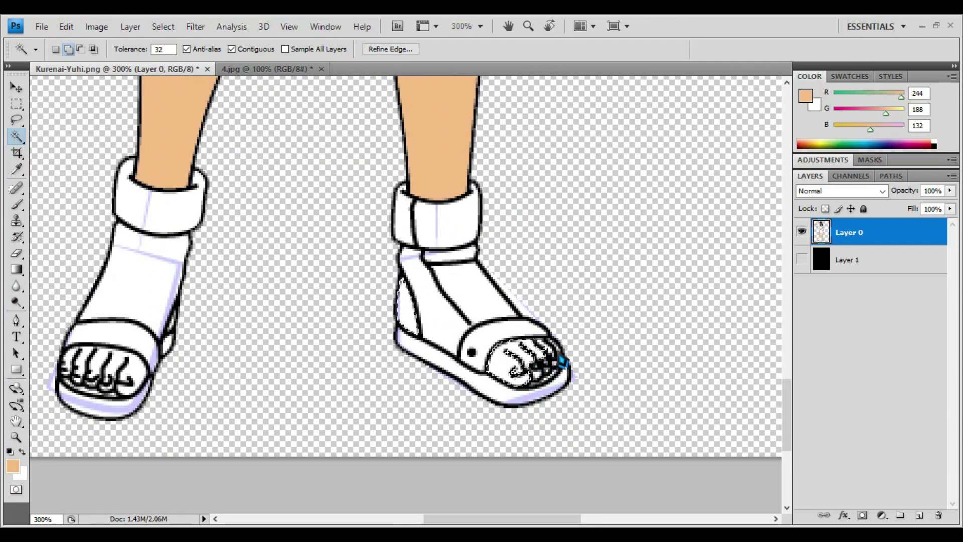
shift+click(553, 350)
key(ctrl+d)
click(501, 366)
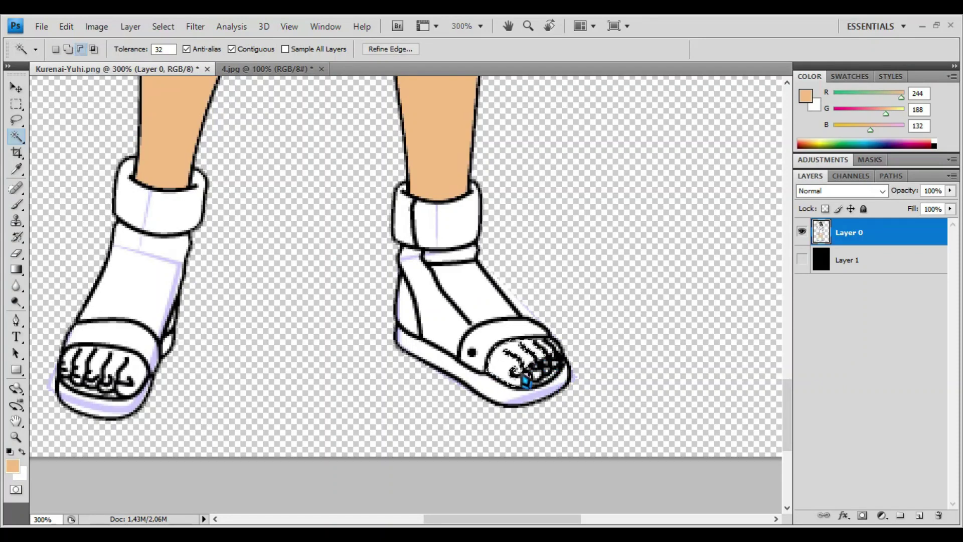
key(alt+BackSpace)
key(ctrl+d)
- Fill the small white toe tips left on the drawing's right foot with the skin tone
shift+click(554, 362)
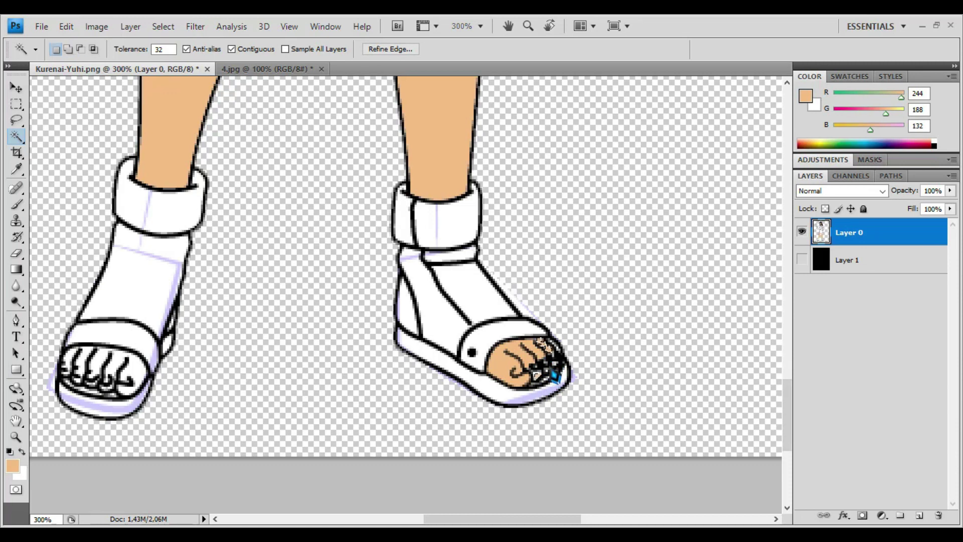
click(561, 384)
key(ctrl+d)
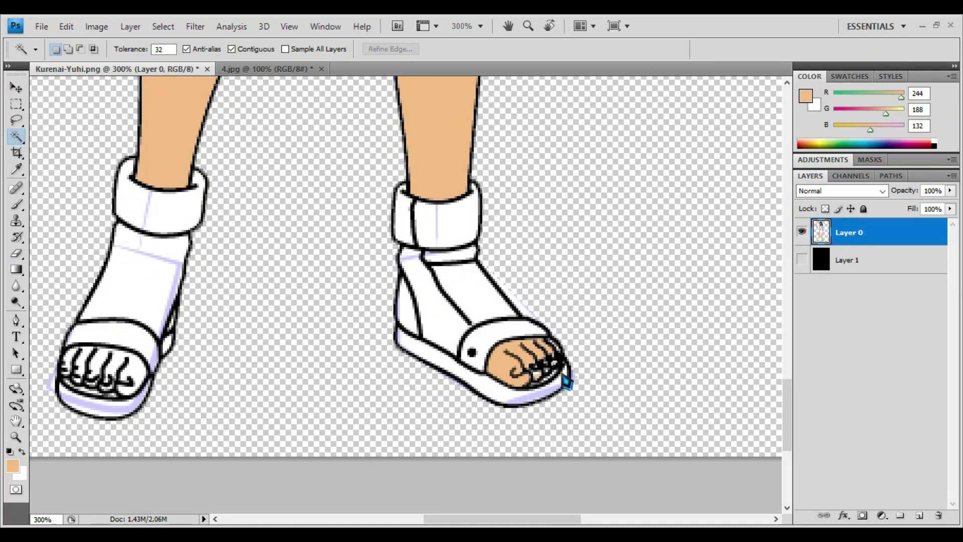
click(545, 390)
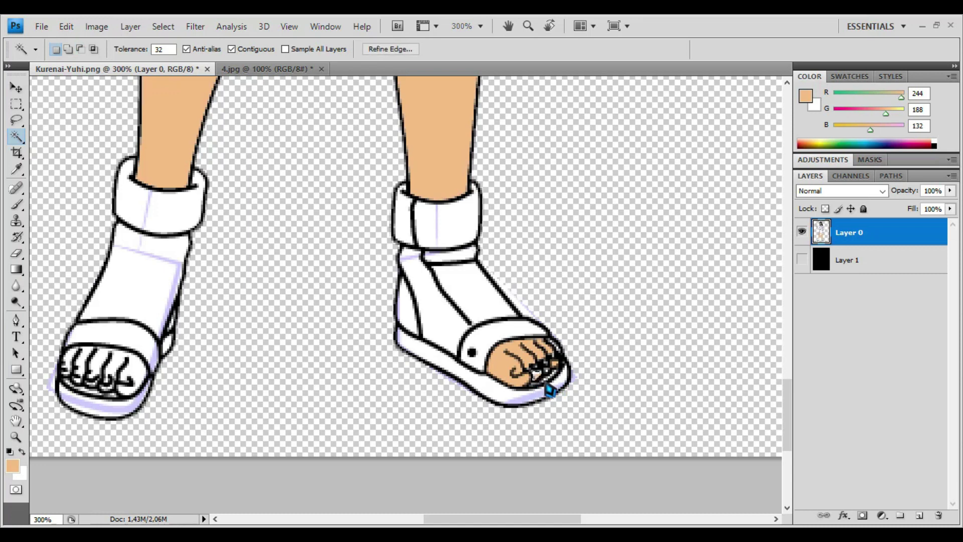
key(ctrl+d)
- Fill the bare heel opening of the sandal on the drawing's right side with the skin tone
click(412, 327)
key(shift+F5)
click(565, 181)
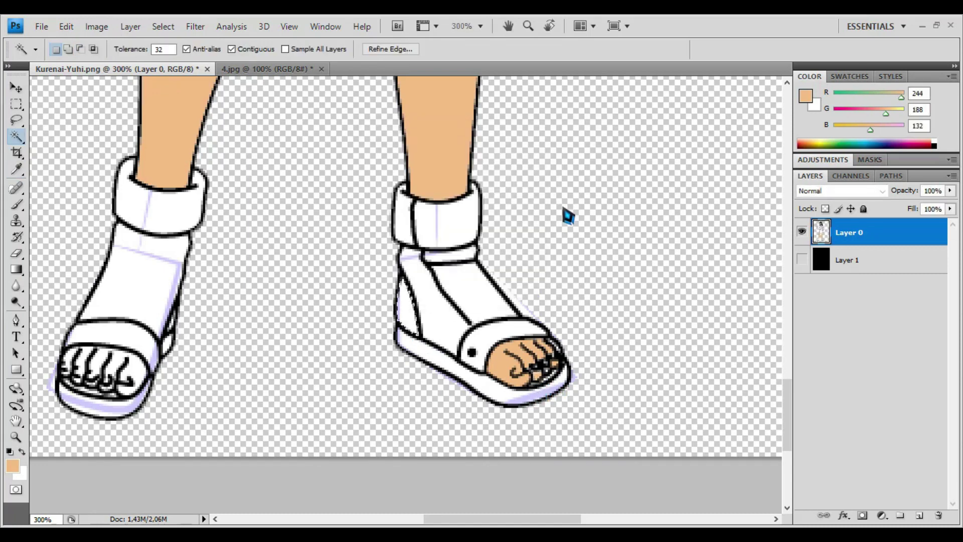
key(ctrl+d)
- Select all the toes of the foot on the drawing's left side and fill them with the skin tone
drag(359, 335, 570, 323)
click(348, 365)
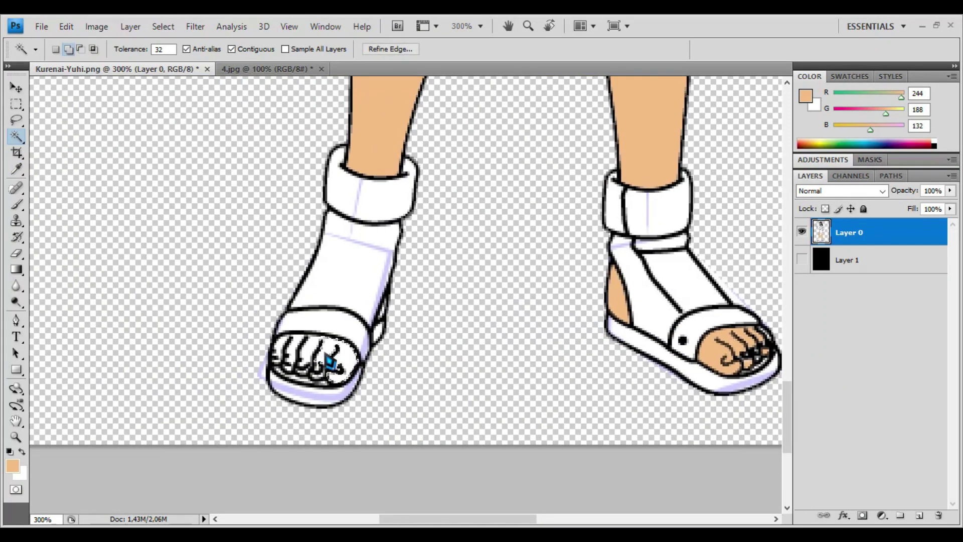
click(300, 355)
click(296, 352)
key(ctrl+z)
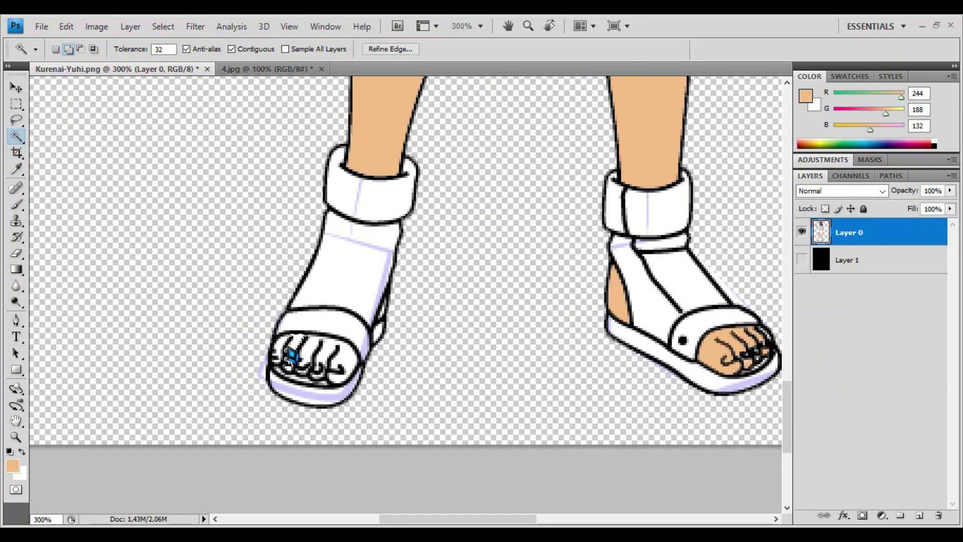
click(312, 353)
click(329, 354)
click(339, 357)
key(alt+BackSpace)
key(ctrl+d)
- Fill the white toe tips and the small heel opening of the drawing's left foot with the skin tone
click(322, 380)
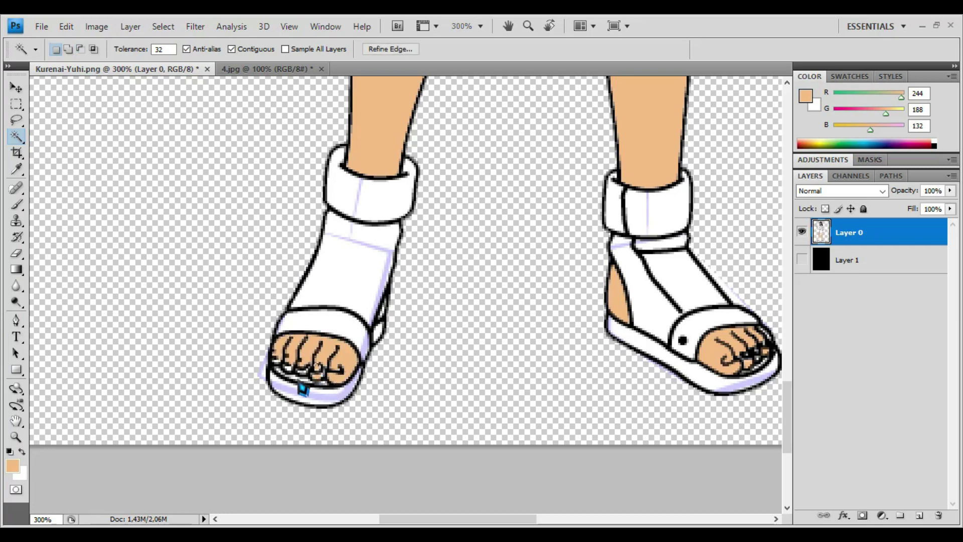
key(alt+BackSpace)
key(ctrl+d)
click(387, 345)
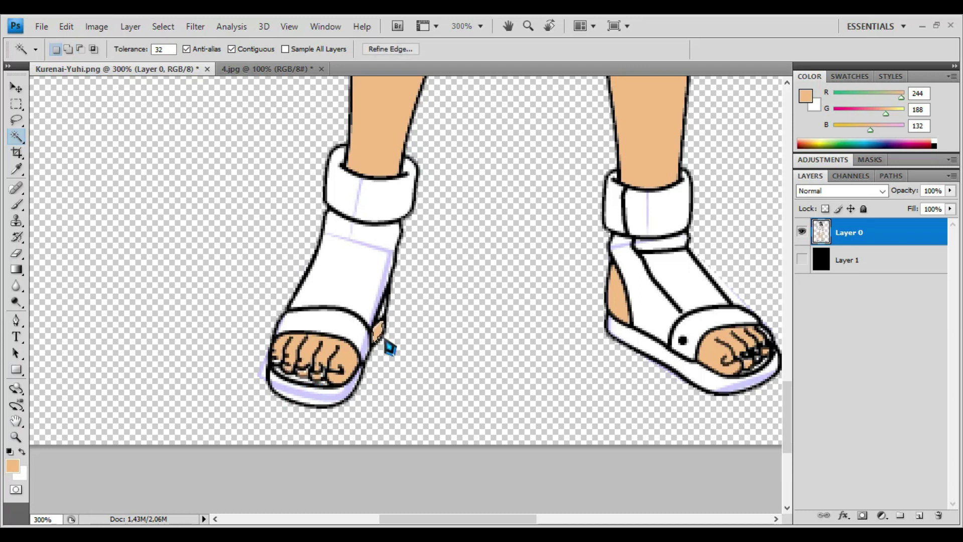
- Finish the skin-tone fill at the heel of the sandal on the drawing's left side and clear the selection
key(alt+BackSpace)
key(ctrl+d)
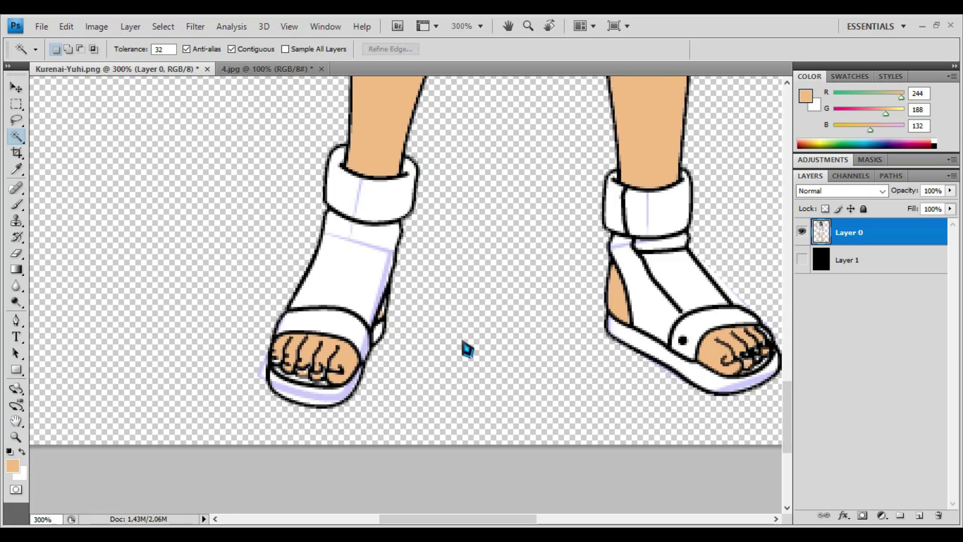
- Fill the small white patches left around the collarbone lines on the neck with the skin tone
scroll(467, 349, down, 6)
scroll(452, 301, up, 5)
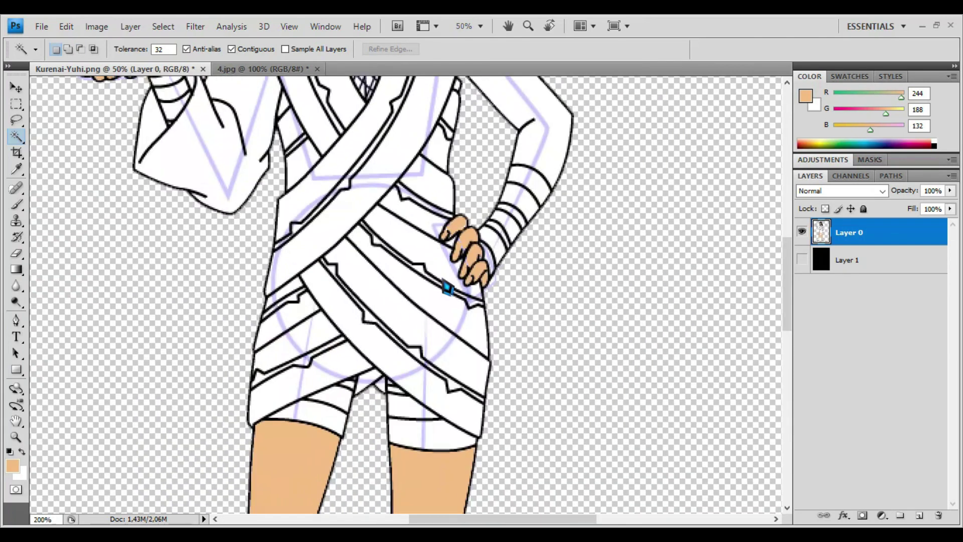
drag(436, 269, 475, 436)
drag(426, 301, 453, 424)
scroll(425, 296, up, 1)
click(405, 261)
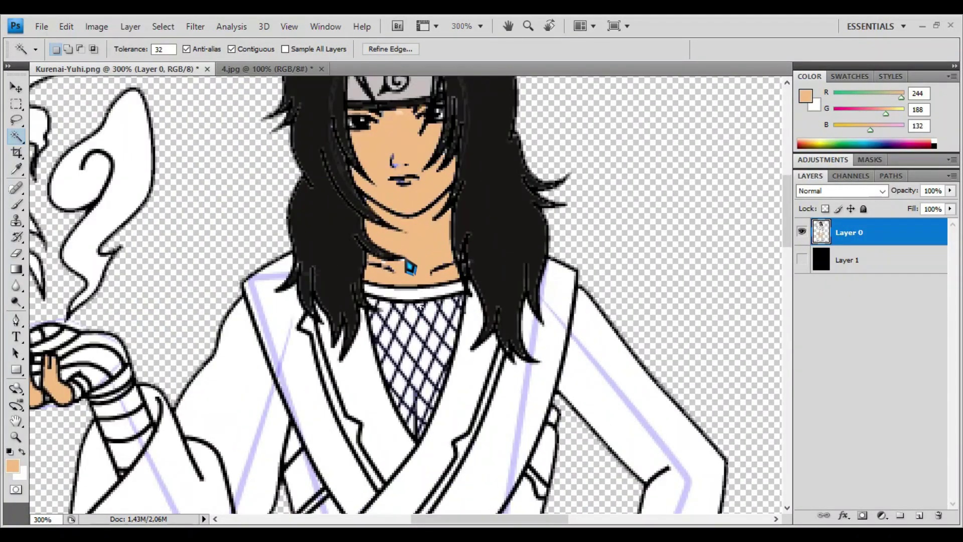
key(alt+BackSpace)
key(ctrl+d)
click(383, 266)
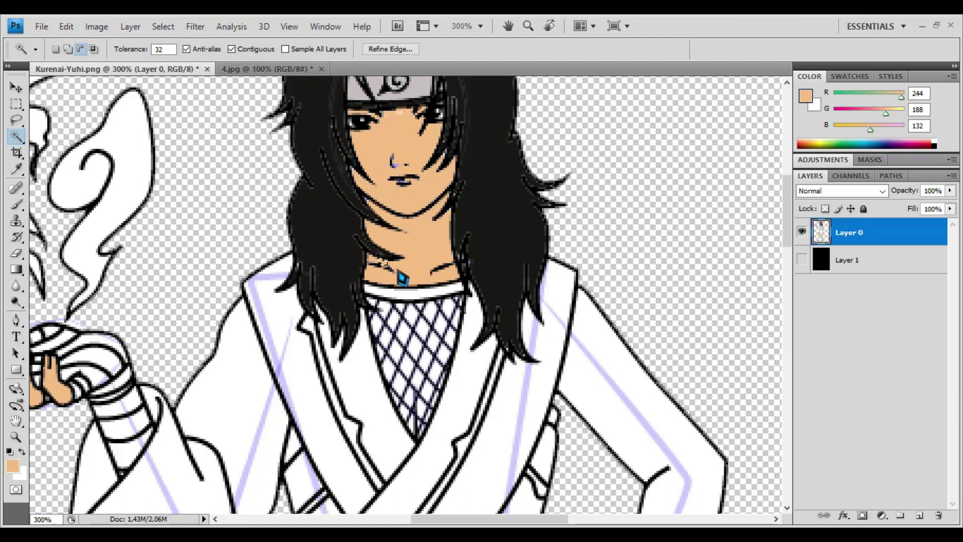
key(alt+BackSpace)
key(ctrl+d)
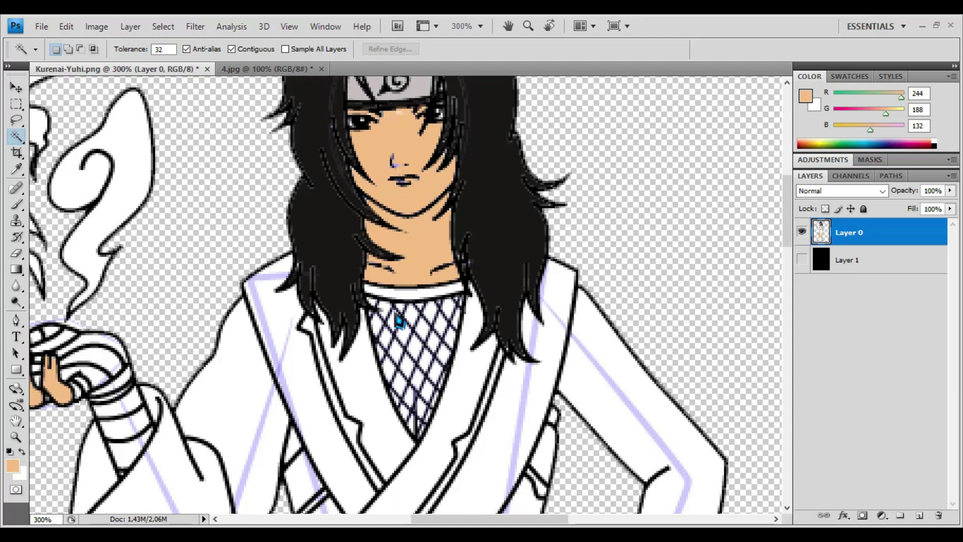
- Set the foreground colour to dark red #910101 and fill the collar band below the neck with it
click(11, 466)
drag(497, 159, 479, 215)
click(465, 144)
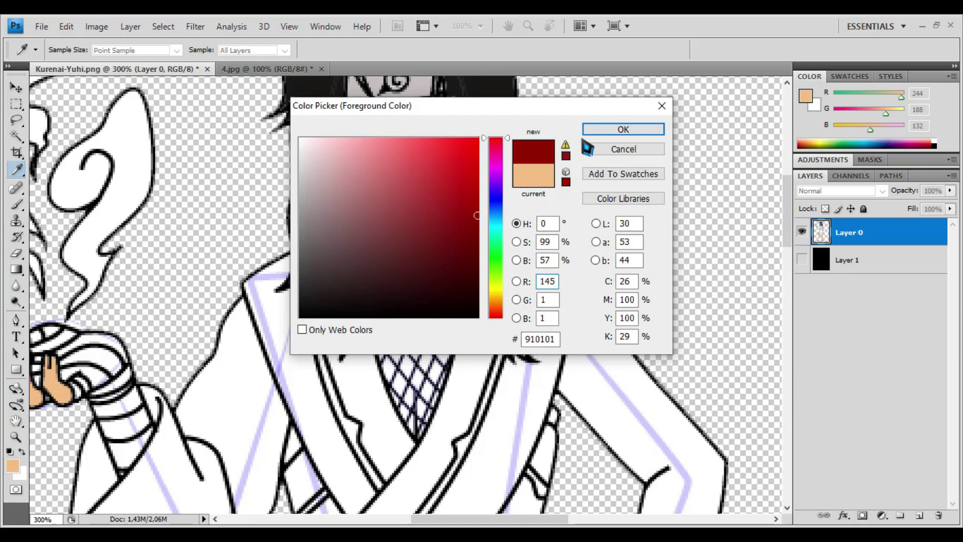
click(623, 129)
click(410, 299)
key(alt+BackSpace)
key(ctrl+d)
- Select the whole wide sleeve on the drawing's left side, including its cuff fold, and fill it with the dark red
scroll(432, 317, left, 1)
scroll(435, 317, down, 4)
scroll(435, 317, left, 2)
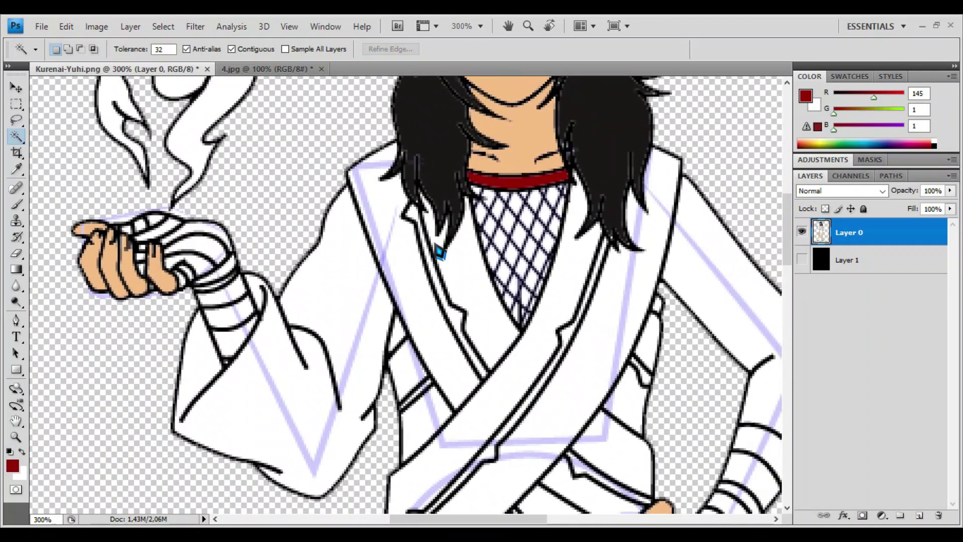
click(371, 337)
click(367, 332)
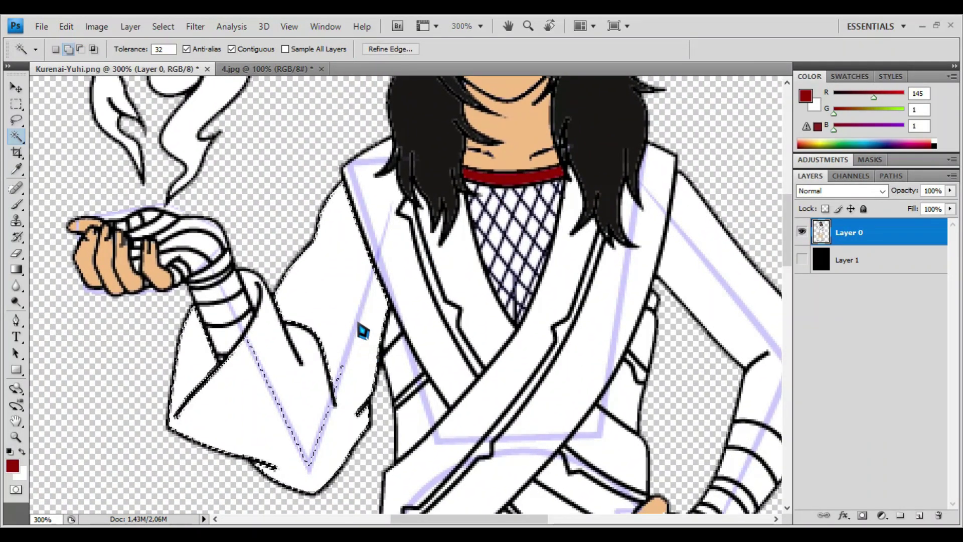
shift+click(283, 412)
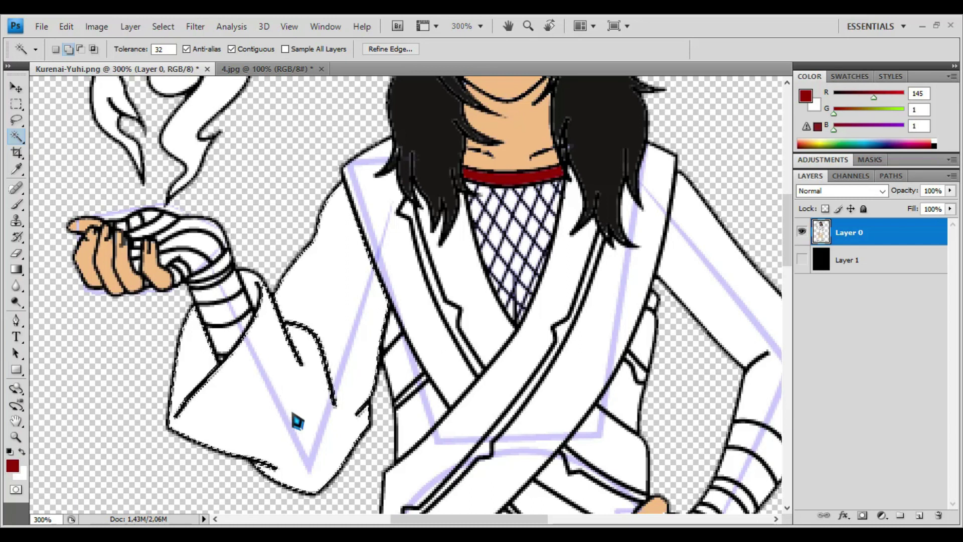
key(alt+BackSpace)
click(250, 293)
key(alt+BackSpace)
key(ctrl+d)
- Sample the skin tone from the raised hand and fill the bare arm on the drawing's right side with it
drag(404, 366, 187, 317)
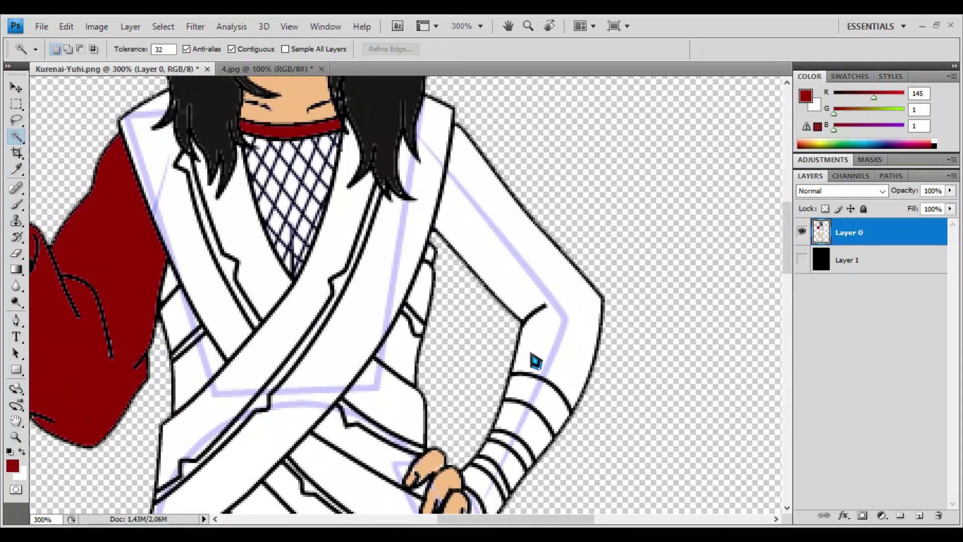
drag(531, 350, 585, 311)
scroll(490, 331, down, 1)
click(17, 169)
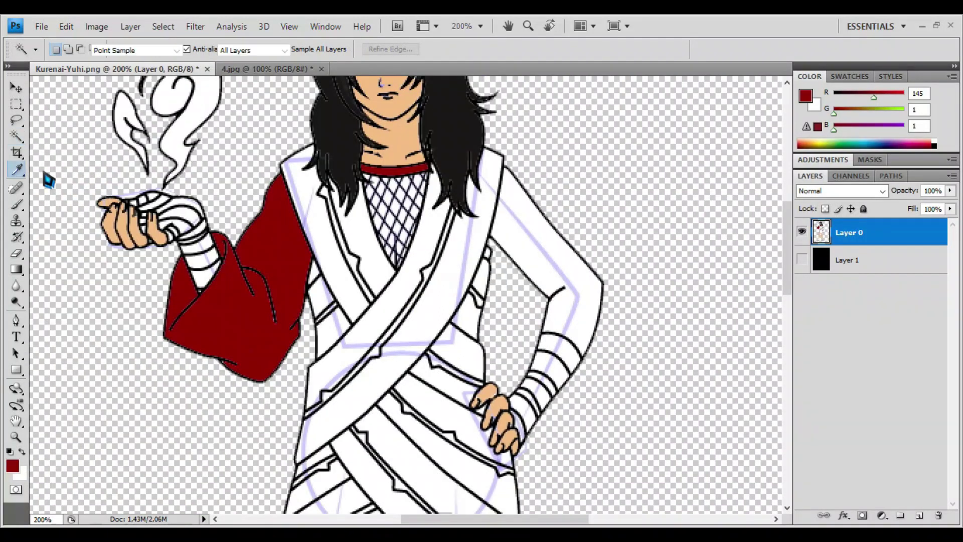
click(116, 216)
click(16, 137)
click(552, 285)
shift+click(574, 301)
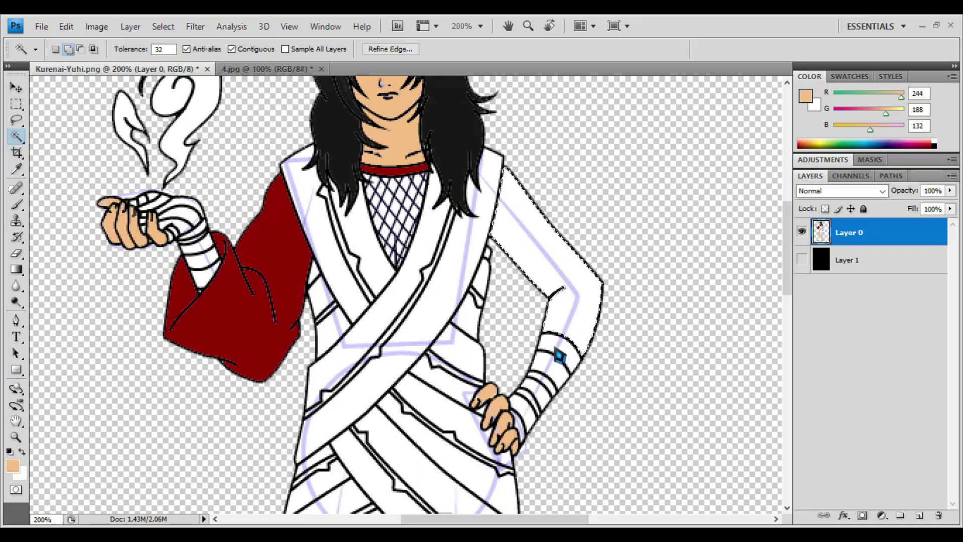
key(alt+BackSpace)
key(ctrl+d)
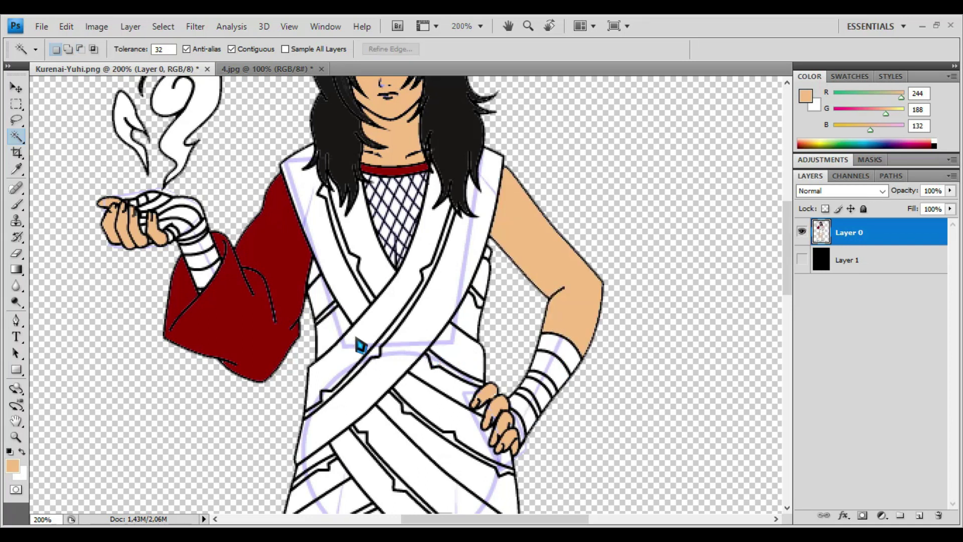
- Set the foreground colour to grey-brown #5b544d and fill the cells of the chest mesh with it
click(14, 467)
click(327, 253)
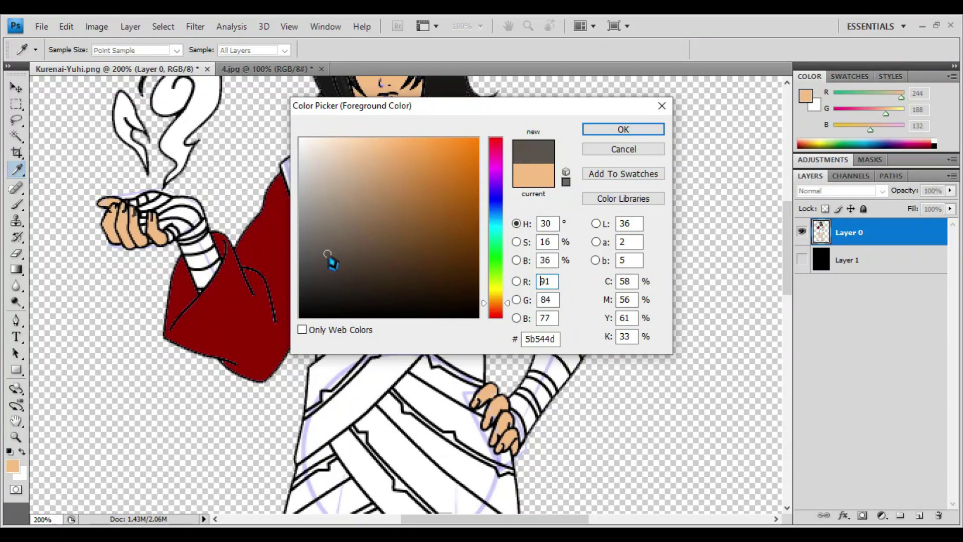
click(632, 131)
key(w)
shift+click(400, 214)
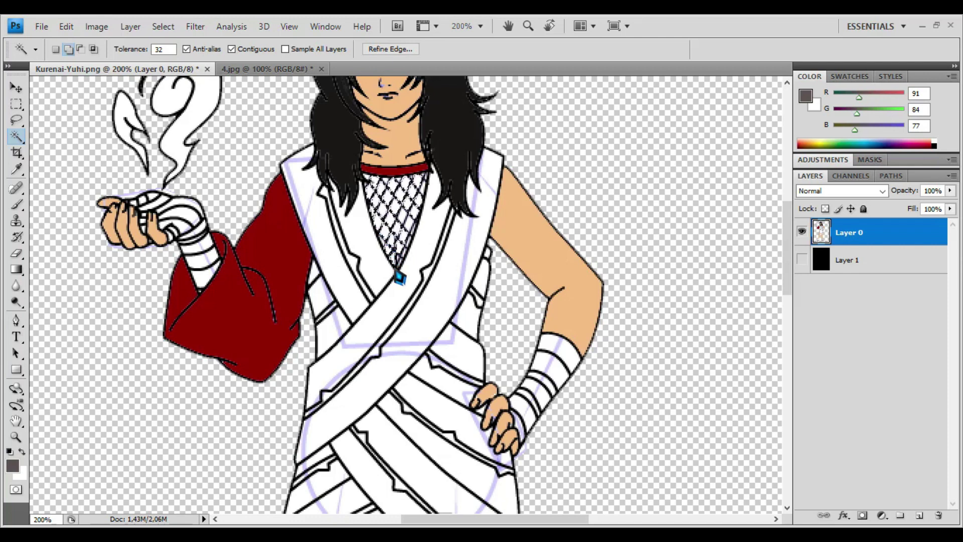
key(alt+BackSpace)
key(alt+BackSpace)
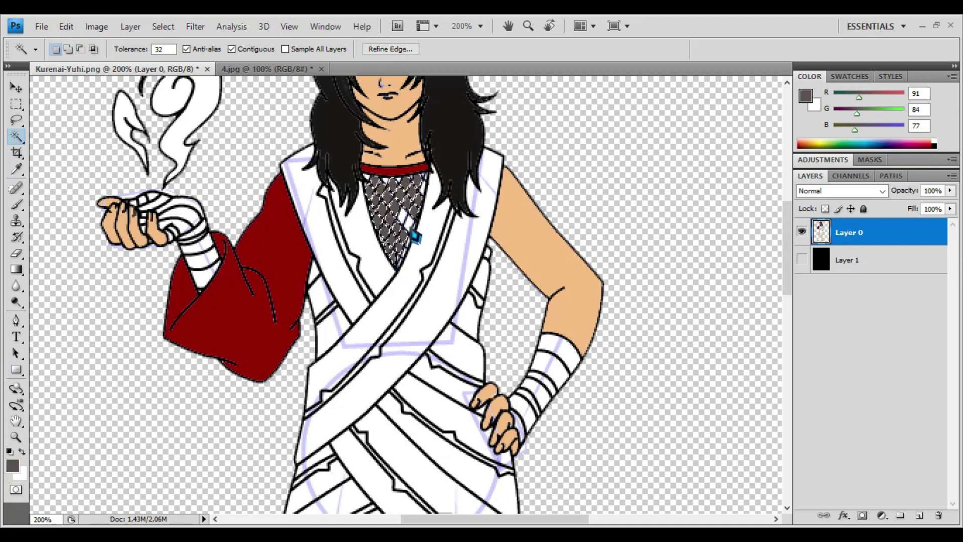
- Fill the missed cells in the middle and upper-left corner of the chest mesh with the grey-brown
scroll(412, 231, up, 1)
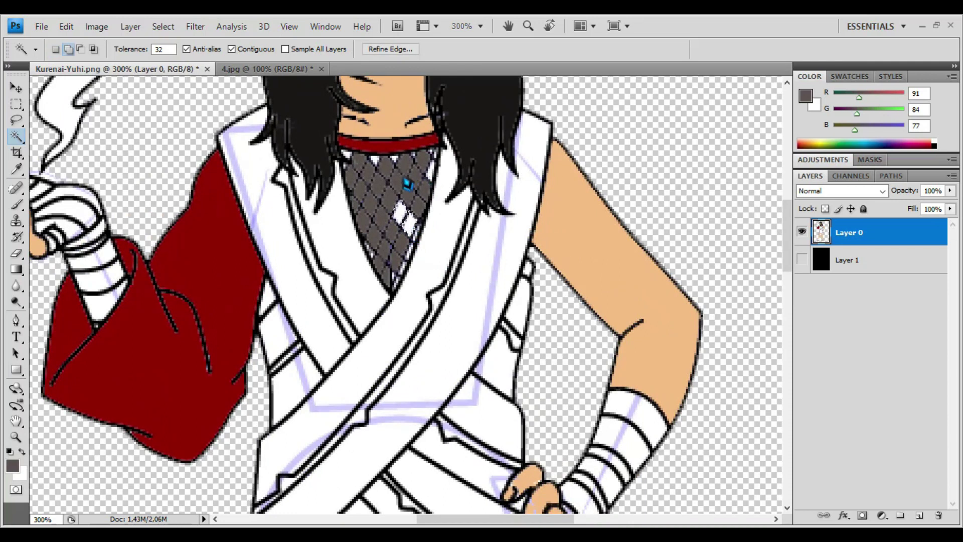
key(ctrl+d)
click(401, 170)
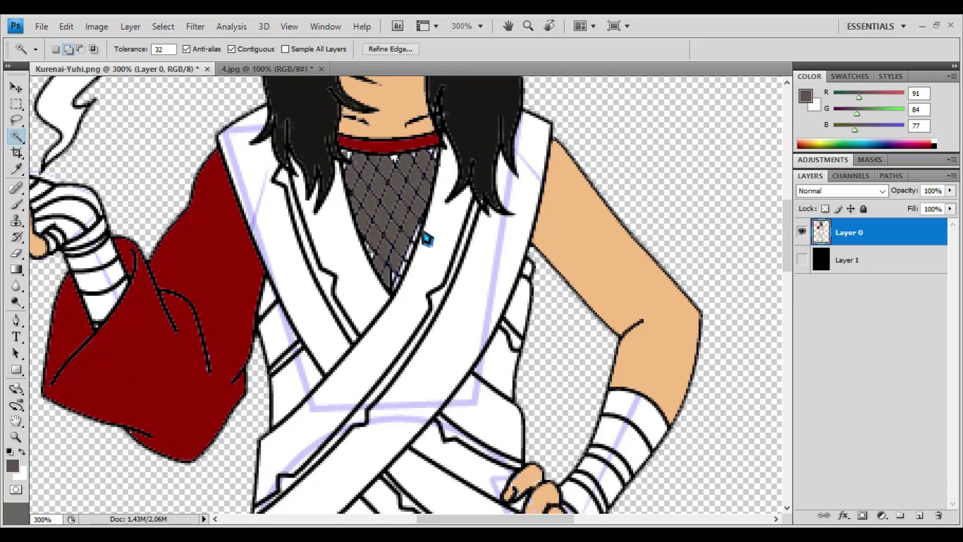
key(ctrl+d)
click(350, 160)
key(alt+BackSpace)
key(ctrl+d)
click(345, 156)
key(alt+BackSpace)
key(ctrl+d)
click(344, 163)
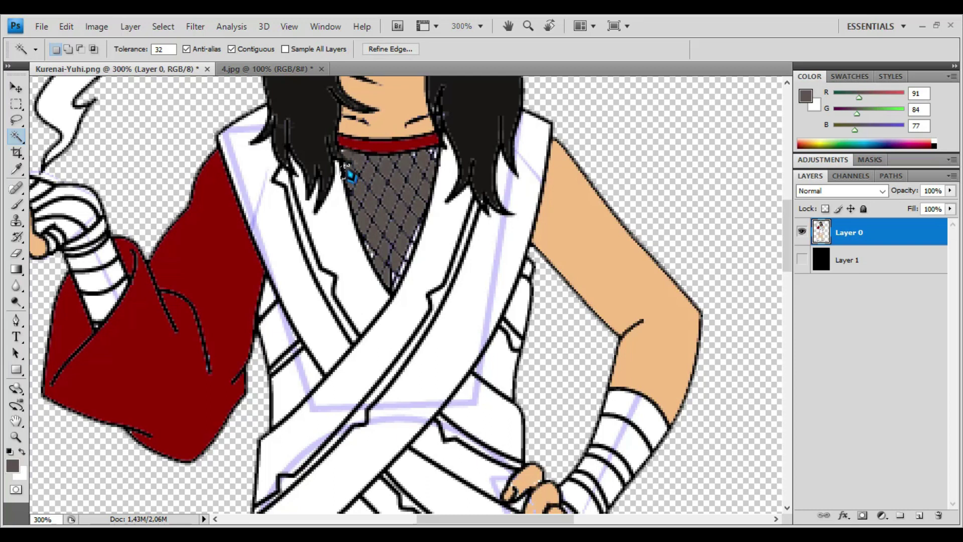
key(alt+BackSpace)
key(ctrl+d)
- Fill the white cells near the bottom tip of the chest mesh with the grey-brown
click(408, 253)
key(alt+BackSpace)
key(ctrl+d)
click(415, 237)
scroll(413, 239, up, 1)
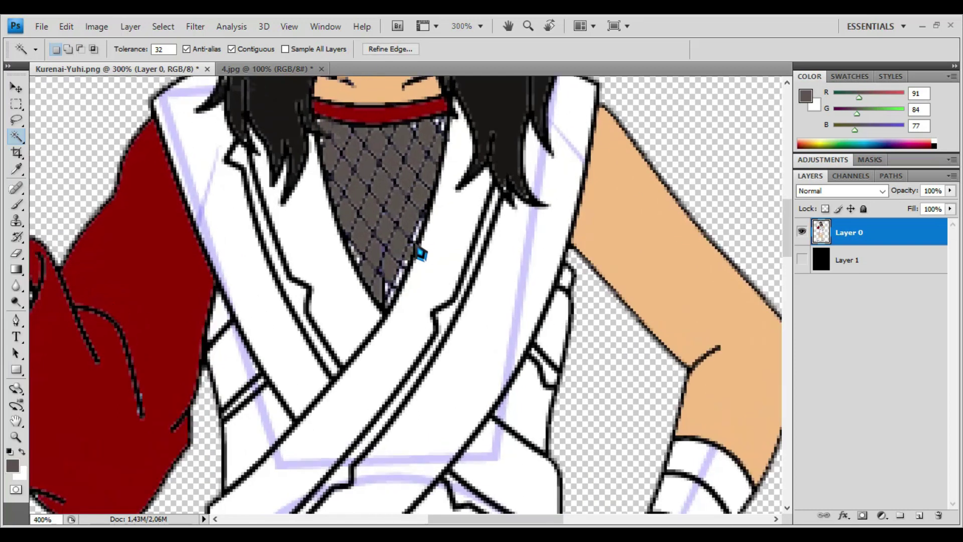
scroll(421, 253, up, 2)
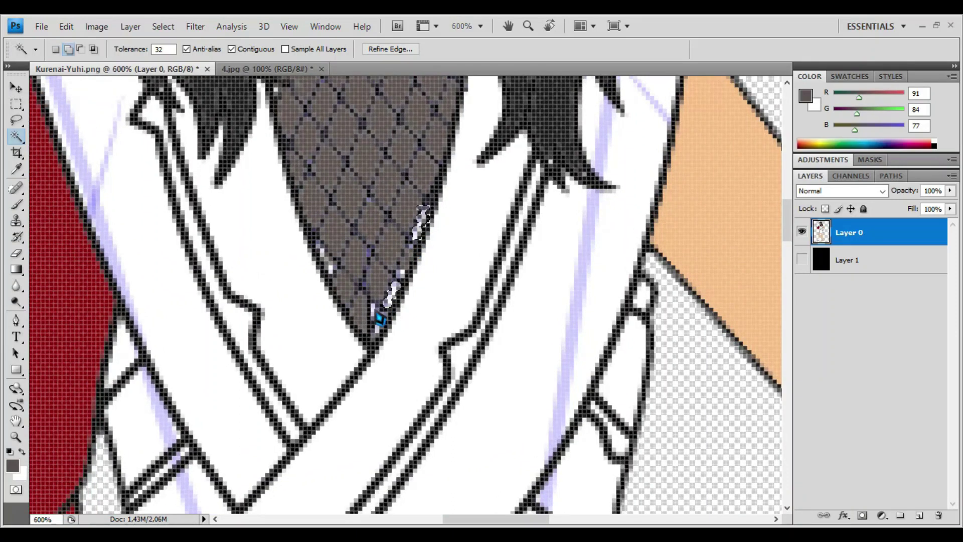
click(373, 306)
key(shift)
click(401, 275)
key(alt+BackSpace)
key(ctrl+d)
- Fill the remaining white slivers along both side edges of the lower mesh with the grey-brown
click(415, 231)
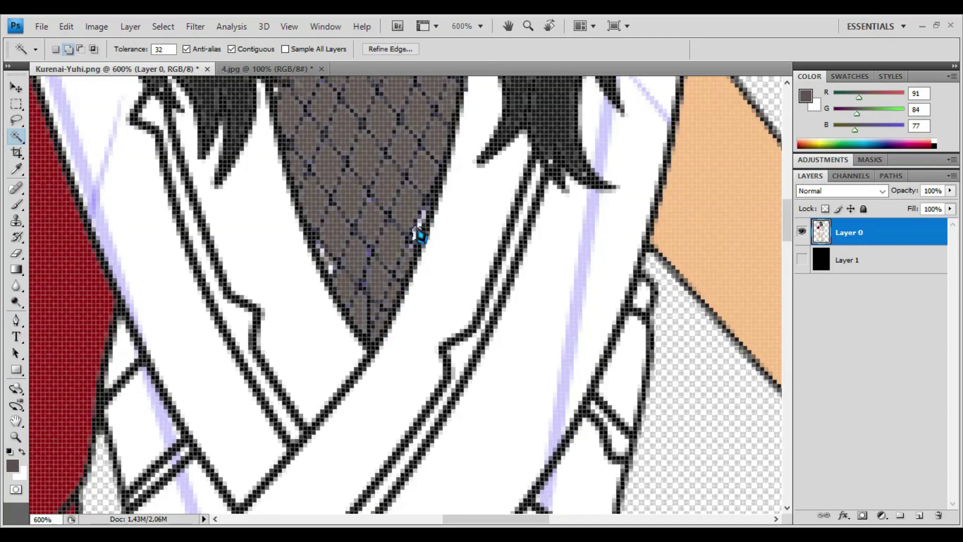
key(alt+BackSpace)
key(ctrl+d)
click(419, 226)
key(alt+BackSpace)
key(ctrl+d)
click(328, 267)
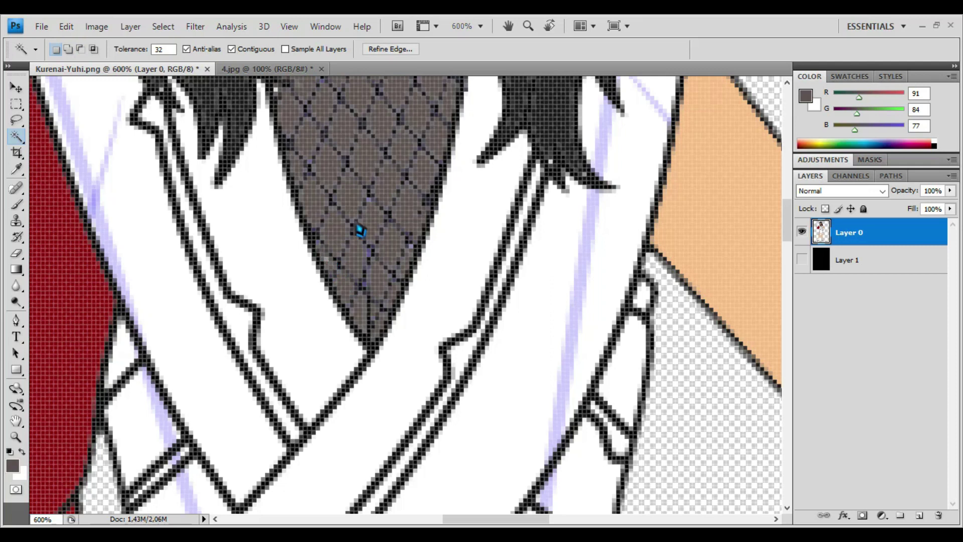
key(ctrl+d)
- Fill the white specks along the mesh's upper edge, just under the red collar, with the grey-brown
scroll(370, 268, up, 5)
click(462, 258)
key(shift)
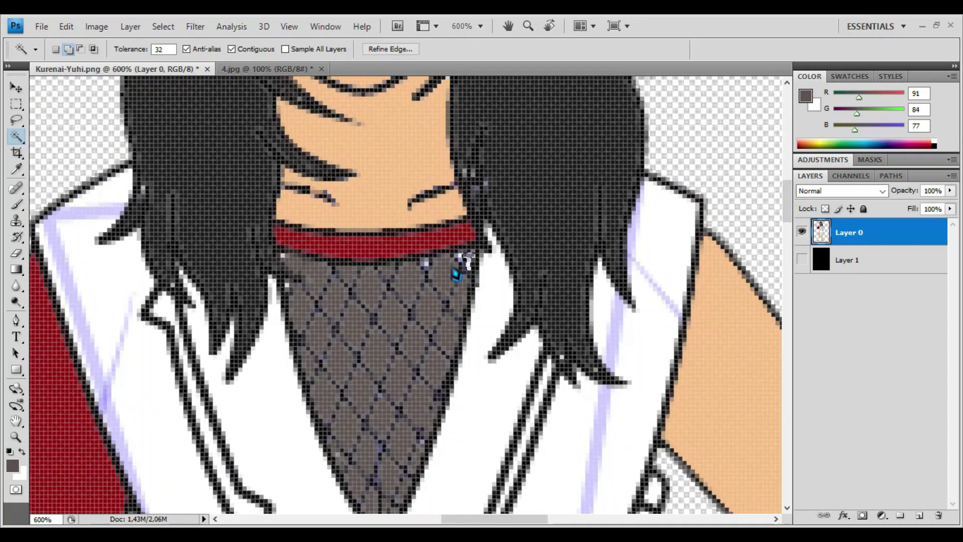
key(ctrl+d)
click(288, 287)
key(shift)
click(288, 286)
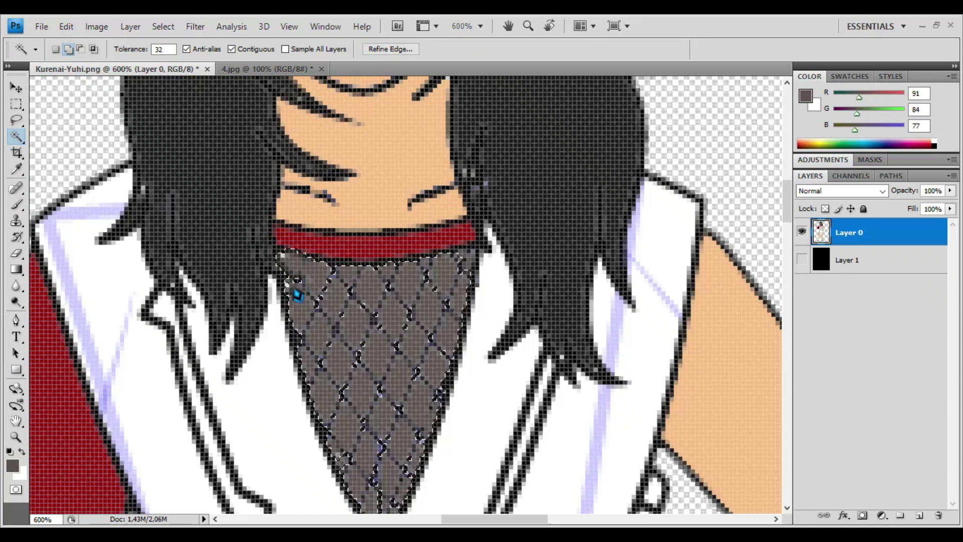
key(ctrl+alt+z)
key(ctrl+alt+z)
key(ctrl+alt+z)
key(ctrl+alt+z)
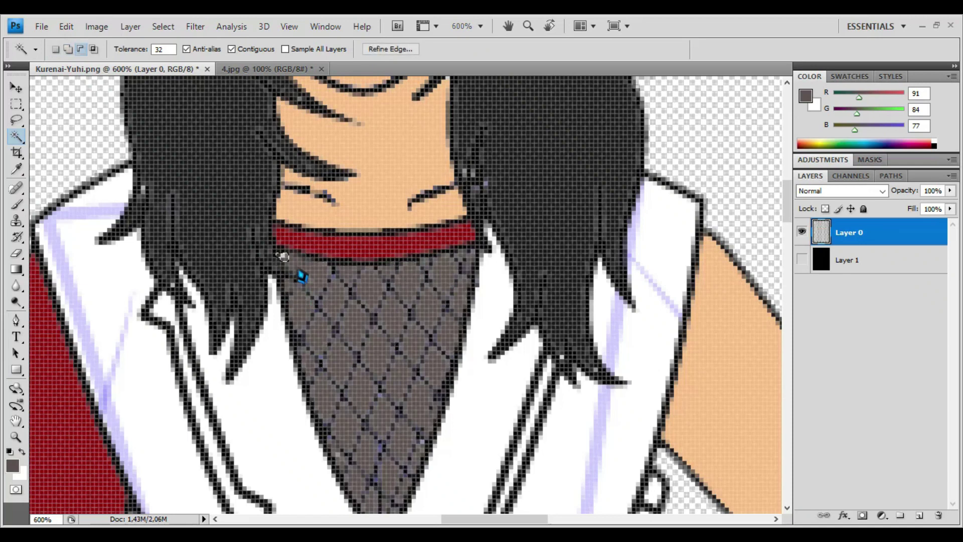
- Sample the near-black hair colour and fill the small gap between the hair tips over the left lapel
click(17, 169)
click(135, 179)
click(20, 135)
click(178, 297)
key(alt+BackSpace)
key(ctrl+d)
- Fill the light speck at the outer edge of the left hair section with the near-black hair colour
click(167, 207)
click(145, 189)
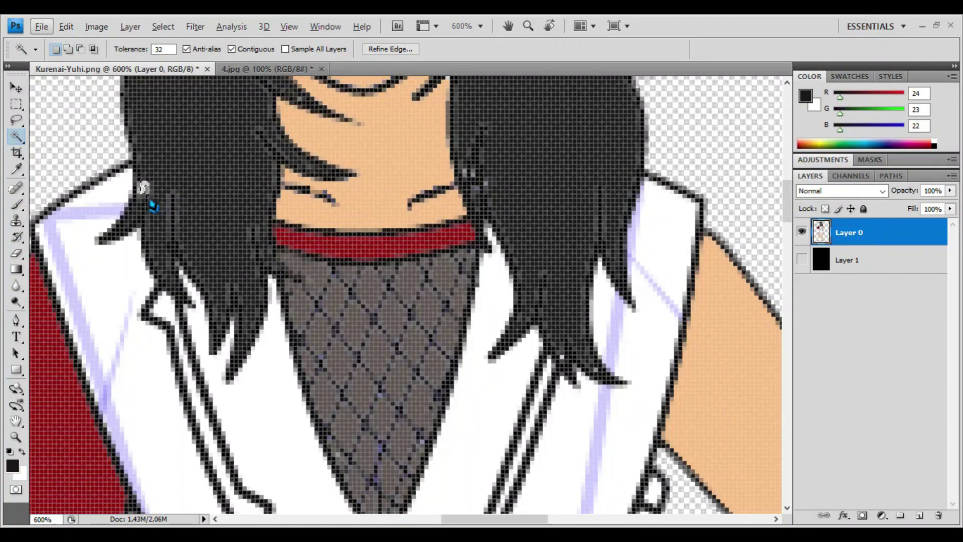
key(i)
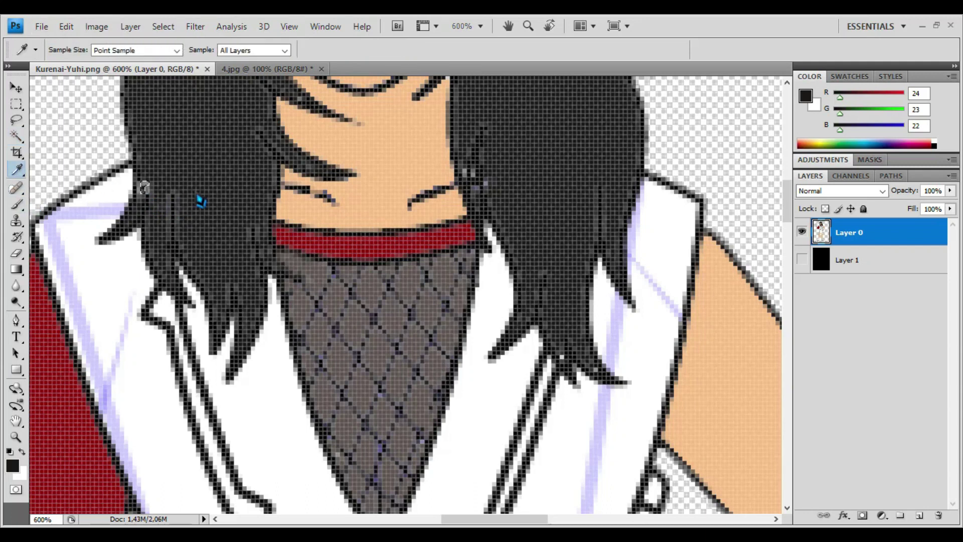
key(w)
click(147, 191)
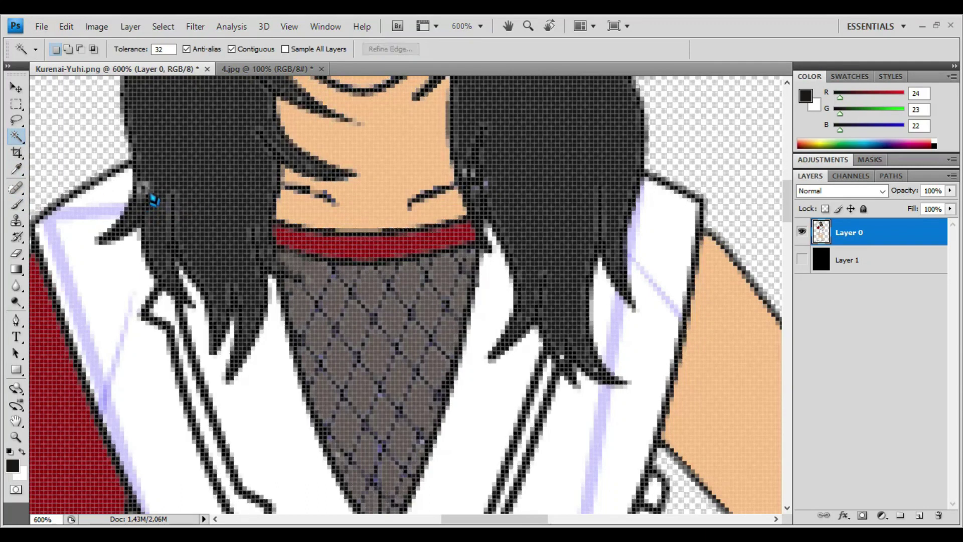
key(ctrl+d)
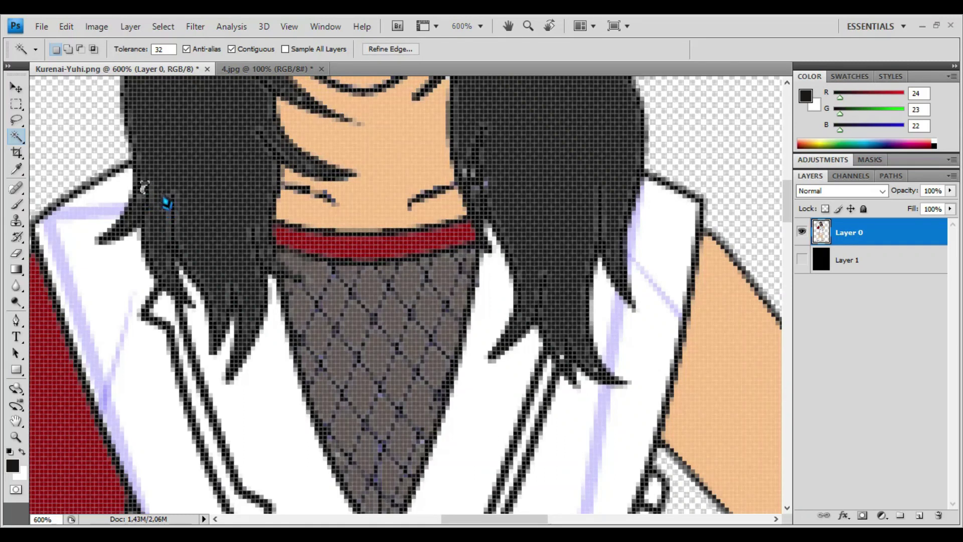
key(ctrl+d)
- Fill the small gaps between the lower hair tips on the drawing's right side with the near-black hair colour
scroll(462, 275, down, 1)
scroll(564, 361, up, 2)
click(541, 346)
key(alt+BackSpace)
key(ctrl+d)
click(578, 358)
key(alt+BackSpace)
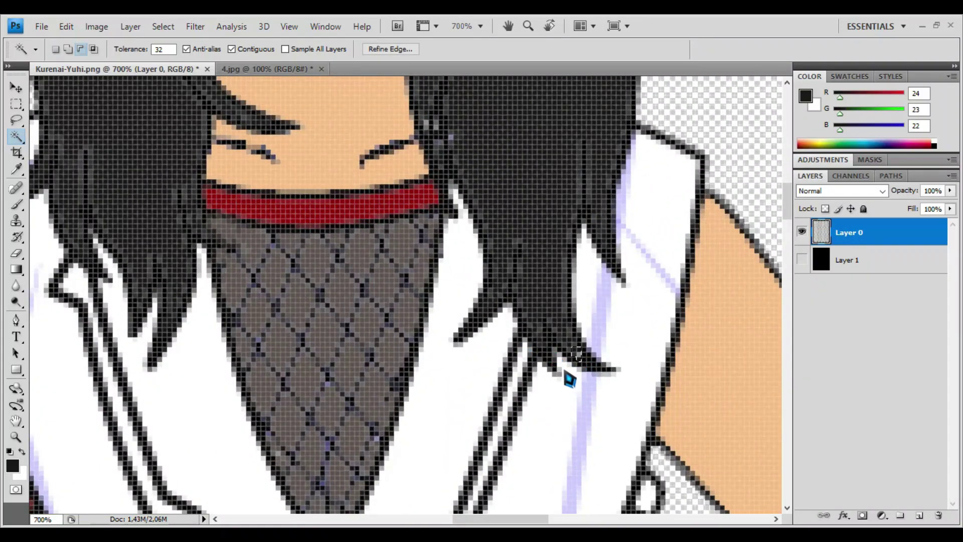
- Set the foreground colour to RGB 34, 32, 29 and fill the narrow trim strip of the left lapel
scroll(576, 353, down, 5)
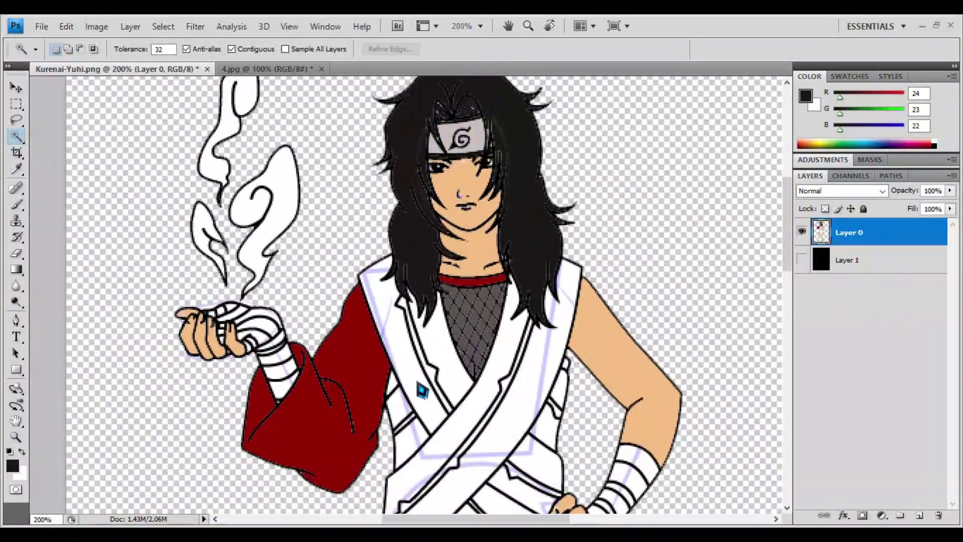
click(14, 466)
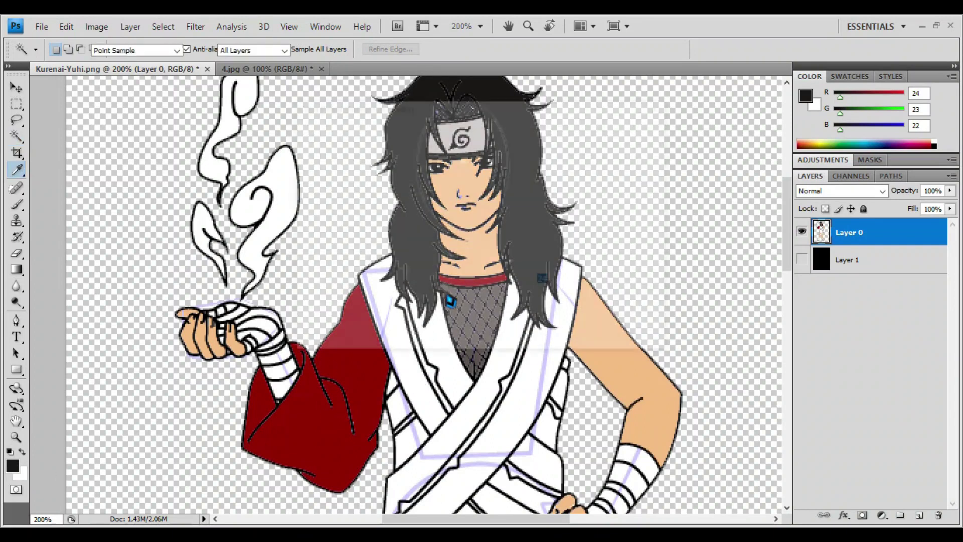
mouse_move(322, 304)
mouse_down()
mouse_move(327, 297)
mouse_move(319, 315)
mouse_move(327, 302)
mouse_up()
click(644, 130)
key(w)
scroll(453, 372, up, 1)
scroll(402, 360, up, 1)
click(393, 332)
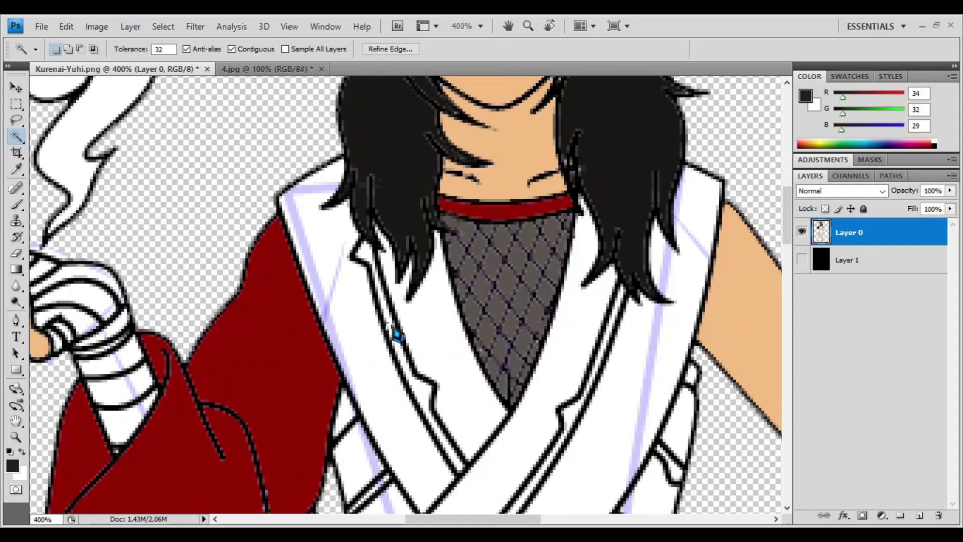
shift+click(366, 253)
key(alt+BackSpace)
key(ctrl+d)
- Select the sections of the narrow trim strip along the overlapping right-hand lapel down to the waist and fill them with RGB 34, 32, 29
drag(503, 419, 448, 358)
shift+click(536, 275)
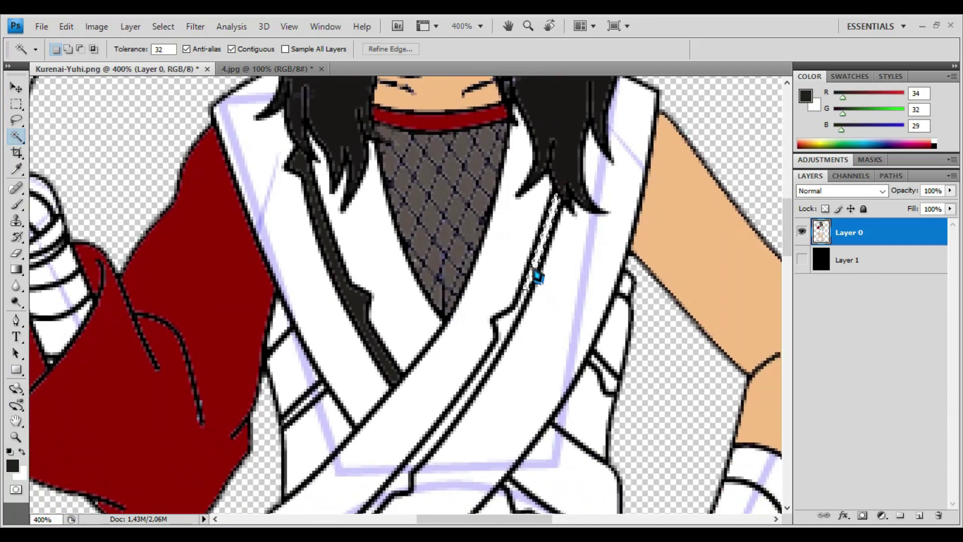
shift+click(484, 370)
drag(485, 422, 524, 282)
shift+click(441, 344)
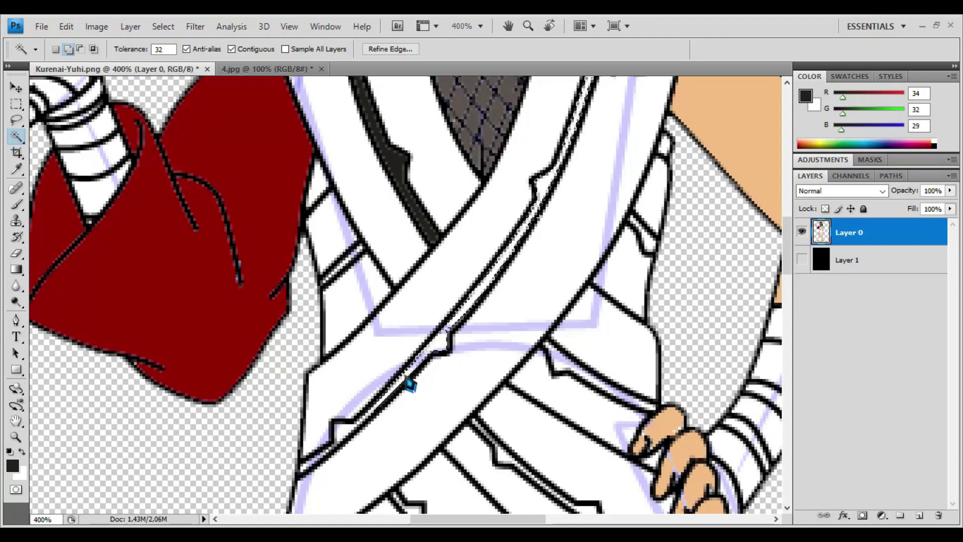
key(alt+BackSpace)
key(ctrl+d)
- Fill the small unfilled gaps left along the overlapping lapel's trim strip, beside its notches, with the dark trim colour
scroll(515, 273, up, 1)
drag(584, 148, 487, 321)
click(478, 314)
key(alt+BackSpace)
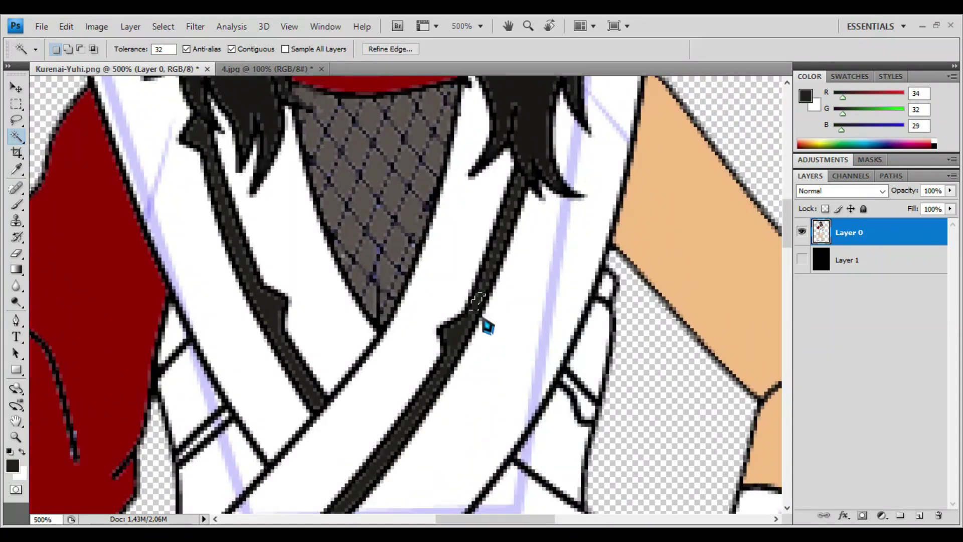
key(ctrl+d)
drag(445, 386, 514, 186)
click(408, 305)
key(alt+BackSpace)
key(ctrl+d)
- Fill the lower end of the overlapping lapel's trim, around the last notch and out to the waist edge, with the dark colour
drag(289, 443, 370, 306)
click(390, 277)
key(shift)
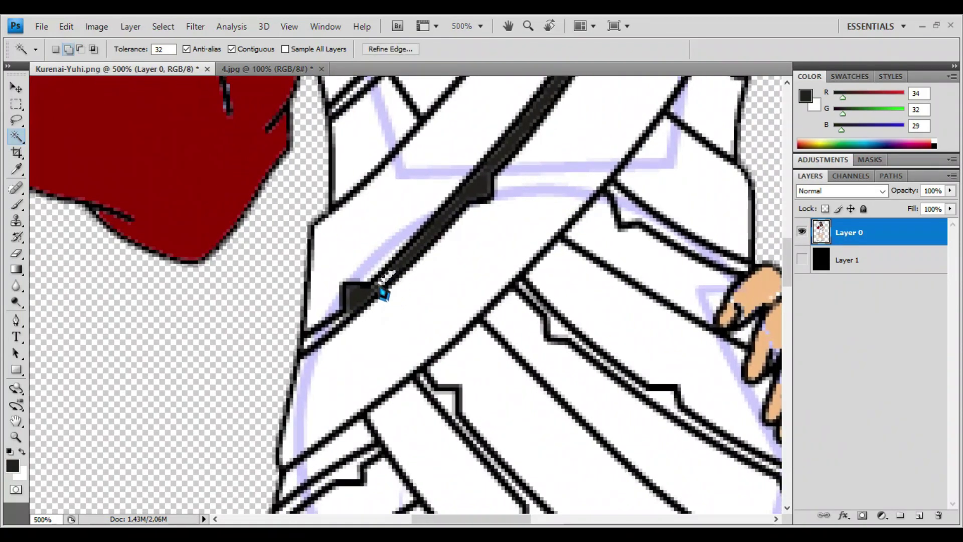
scroll(391, 301, down, 2)
scroll(391, 301, left, 2)
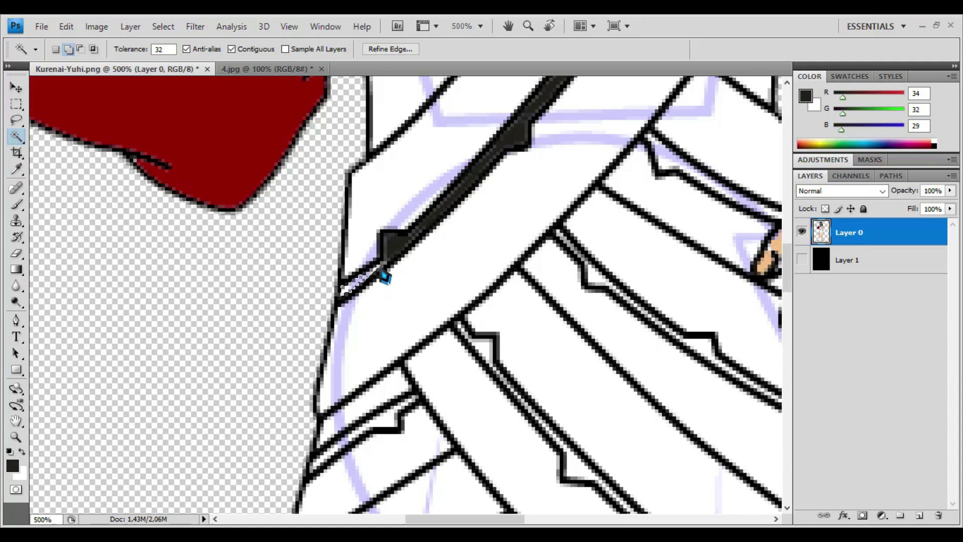
shift+click(395, 267)
key(ctrl+d)
click(378, 267)
key(alt+BackSpace)
key(ctrl+d)
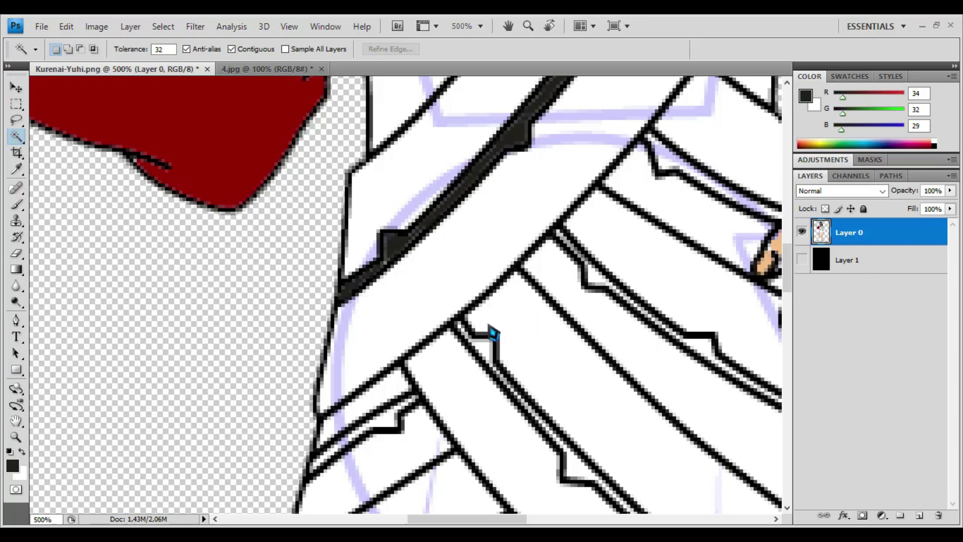
- Fill the short double-line trim strip on the torso wrap beside the red sleeve with the dark trim colour
scroll(493, 334, down, 2)
scroll(428, 331, up, 5)
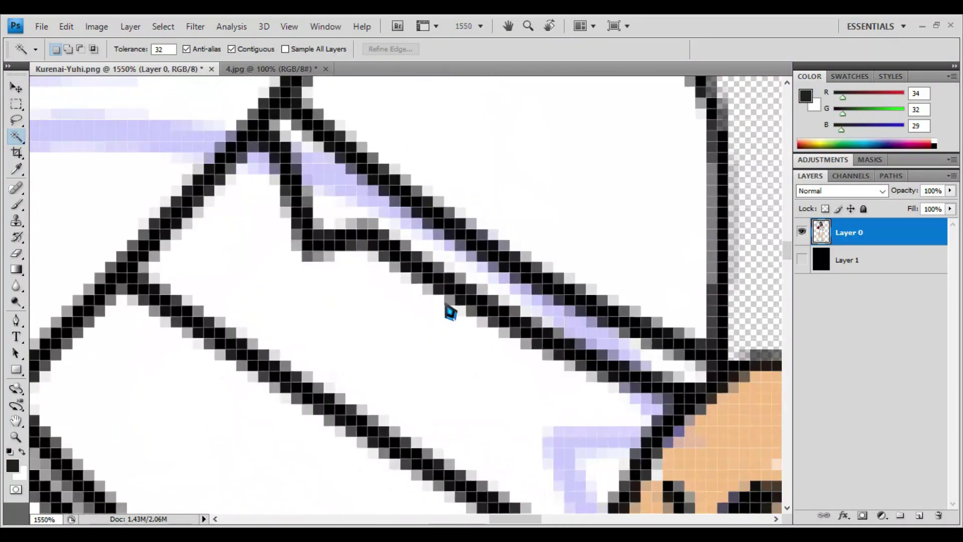
scroll(436, 311, down, 4)
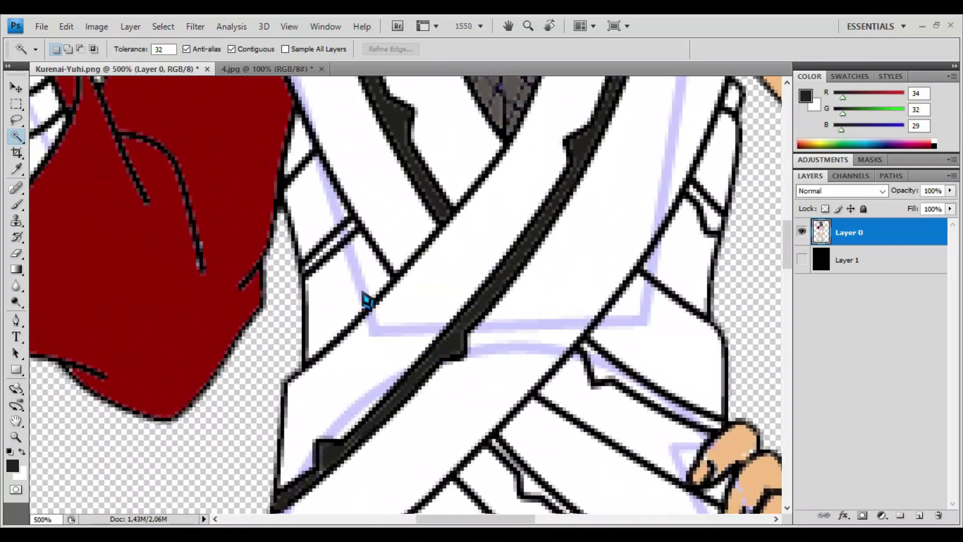
scroll(366, 301, up, 1)
shift+click(339, 231)
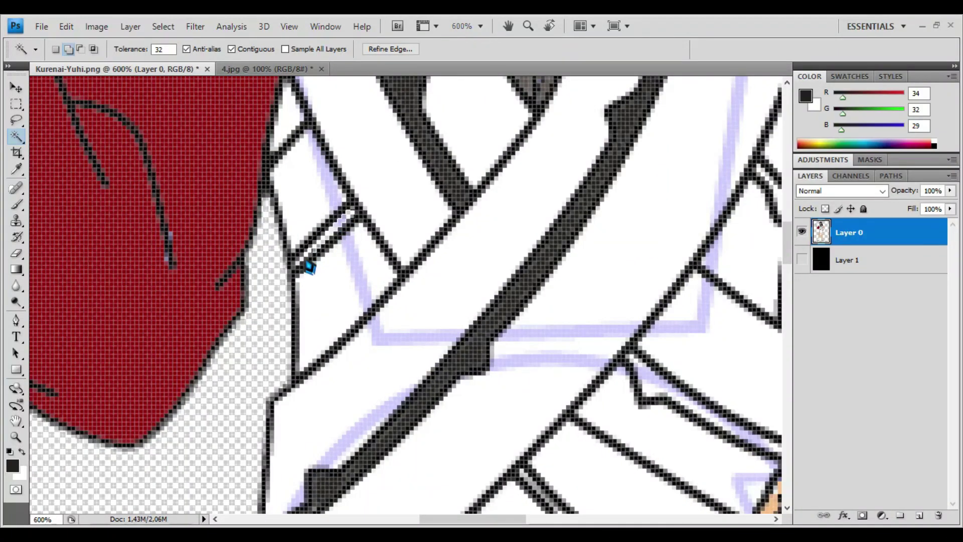
key(alt+BackSpace)
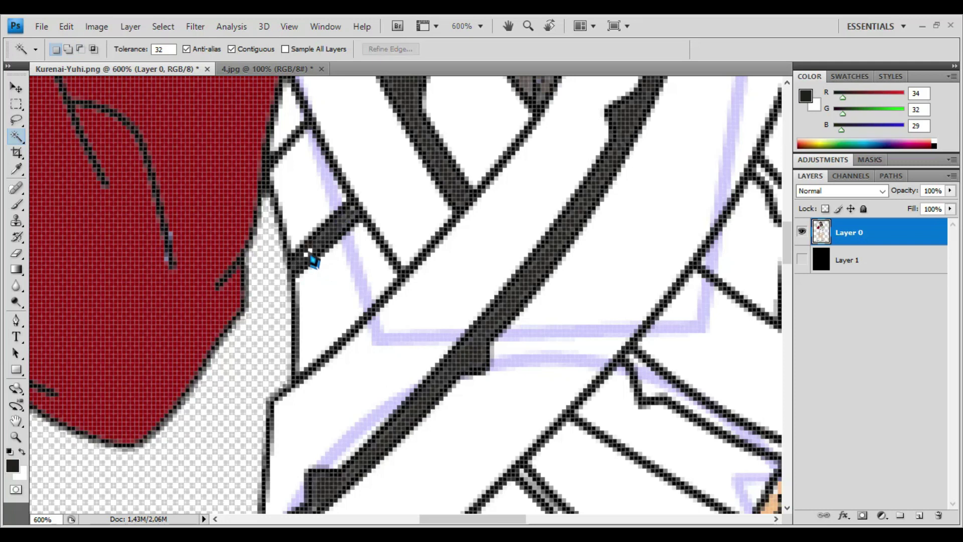
key(ctrl+d)
- Fill the small notched trim piece on the torso's side below the bare upper arm with the dark trim colour
drag(452, 263, 264, 256)
drag(414, 258, 253, 386)
shift+click(458, 177)
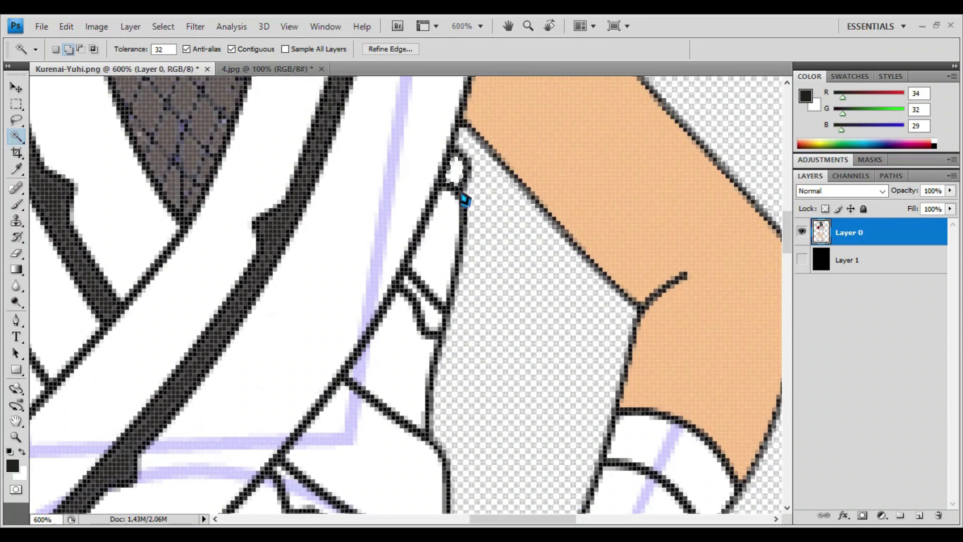
shift+click(414, 298)
key(ctrl+d)
- Select all parts of the notched trim strip leading to the hand on the hip and fill them with the dark colour
drag(430, 316, 498, 189)
shift+click(355, 326)
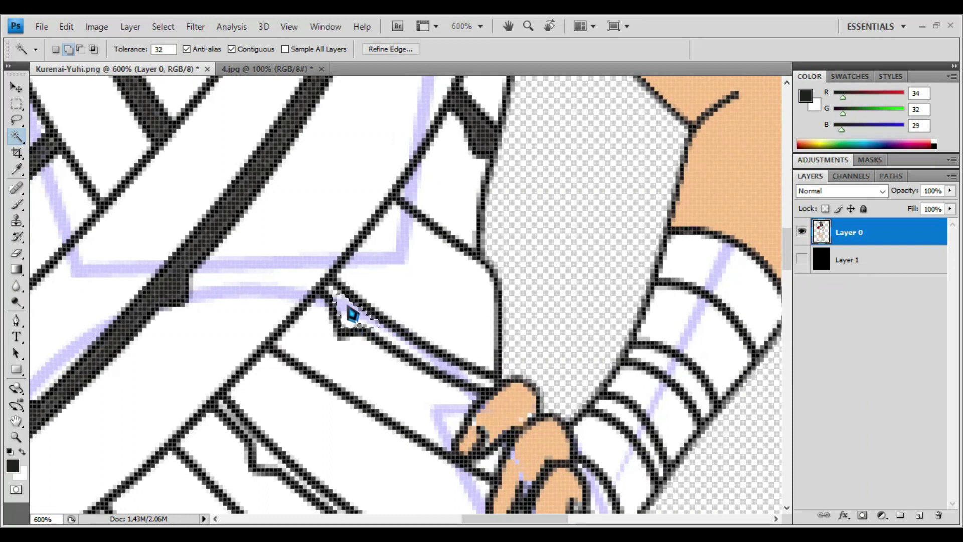
shift+click(399, 351)
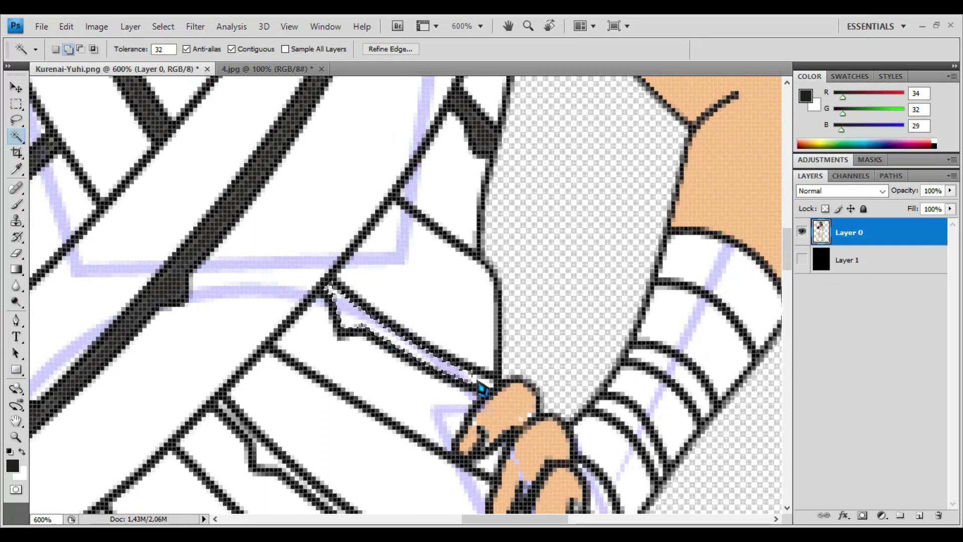
key(alt+BackSpace)
key(ctrl+d)
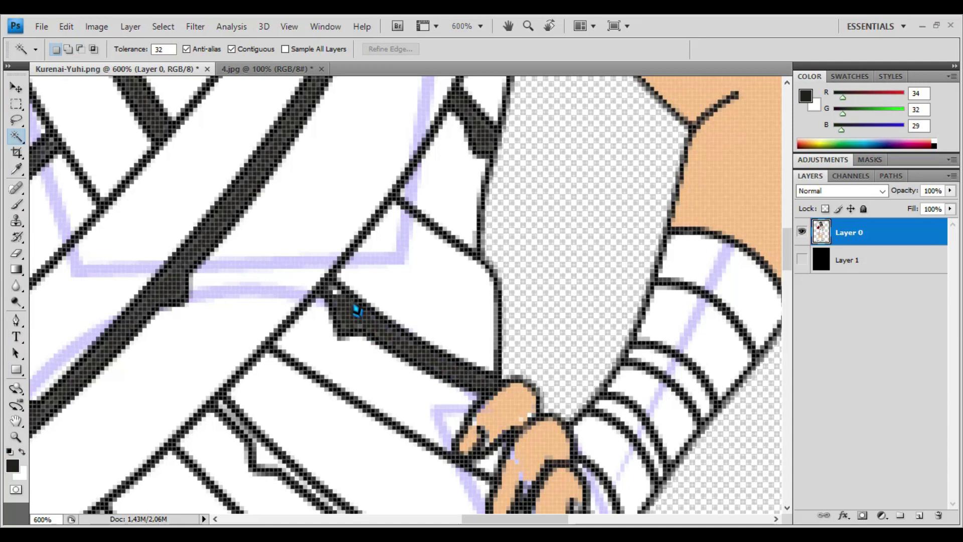
key(ctrl+d)
- Fill the two notched sections of the trim strip running below the hand on the hip with the dark colour
drag(415, 401, 486, 238)
click(464, 388)
key(shift)
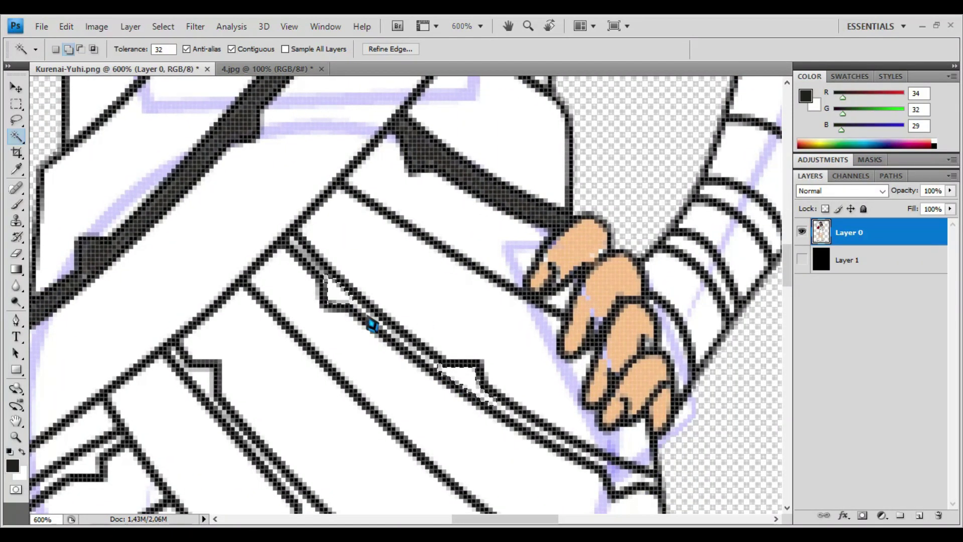
click(426, 368)
key(alt+BackSpace)
key(ctrl+d)
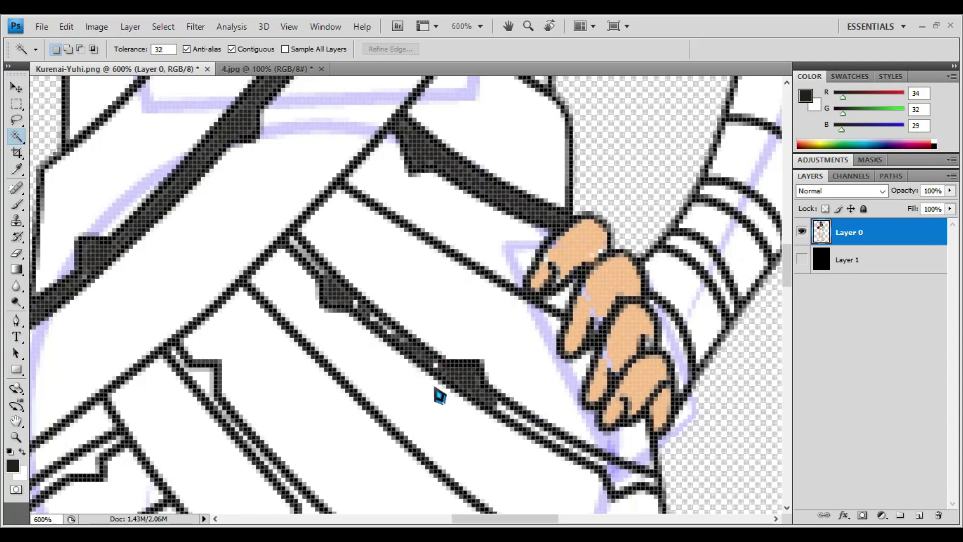
- Fill the remaining gaps at the upper end and between the notches of the trim strip below the hand
shift+click(315, 270)
key(alt+BackSpace)
key(ctrl+d)
click(291, 239)
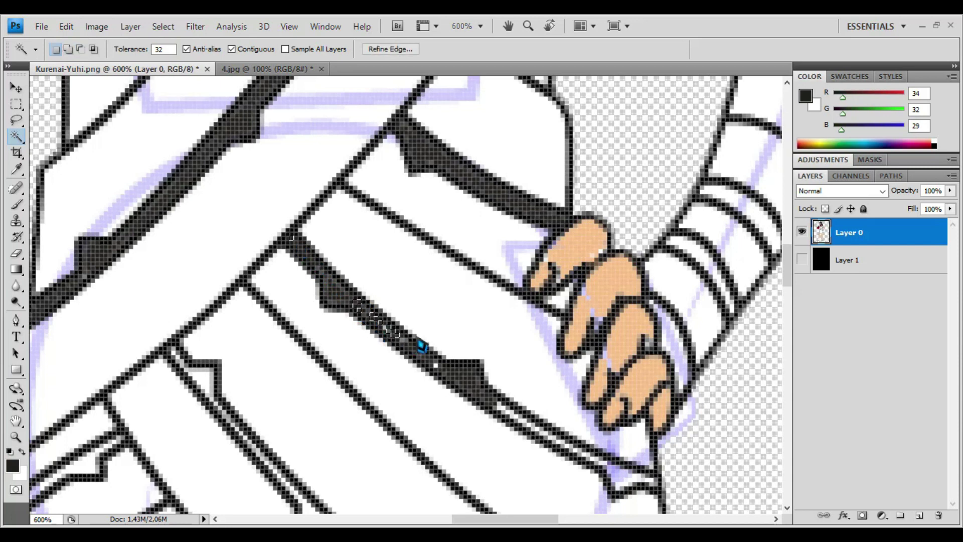
click(390, 341)
key(ctrl+d)
click(386, 329)
key(alt+BackSpace)
- Select the lower end of the trim strip below the hand, out to the hip edge, and fill it with the dark colour
drag(438, 371, 422, 346)
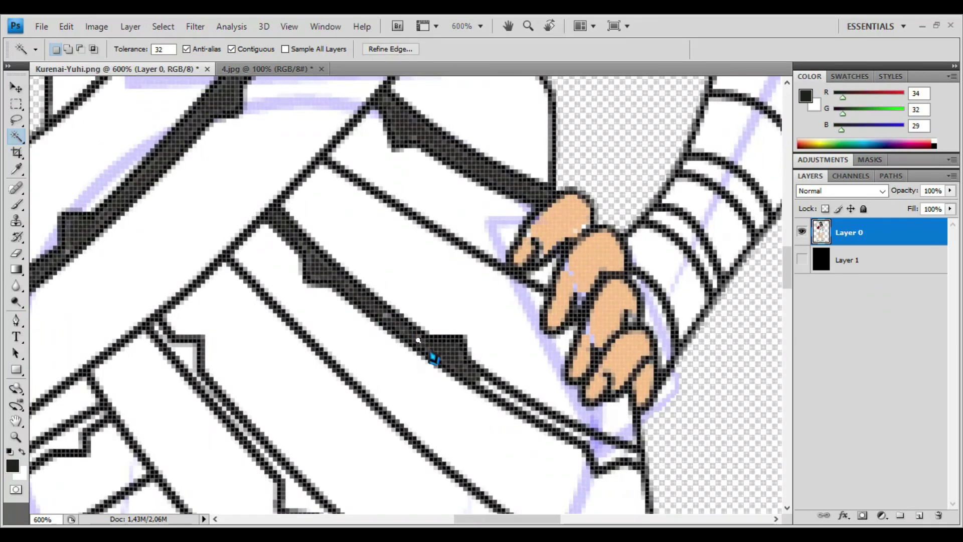
click(484, 384)
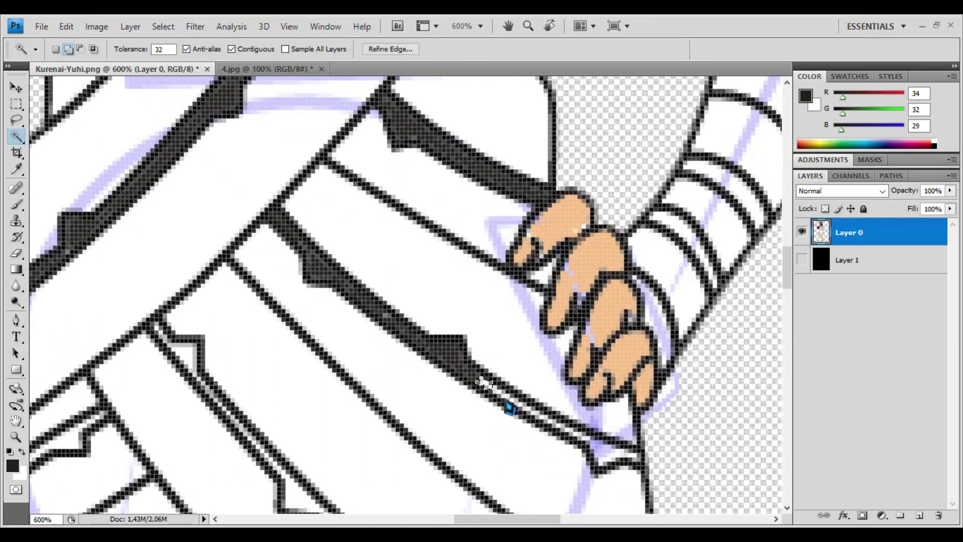
click(578, 436)
click(596, 448)
shift+click(612, 466)
key(ctrl+d)
shift+click(615, 464)
shift+click(527, 414)
shift+click(513, 410)
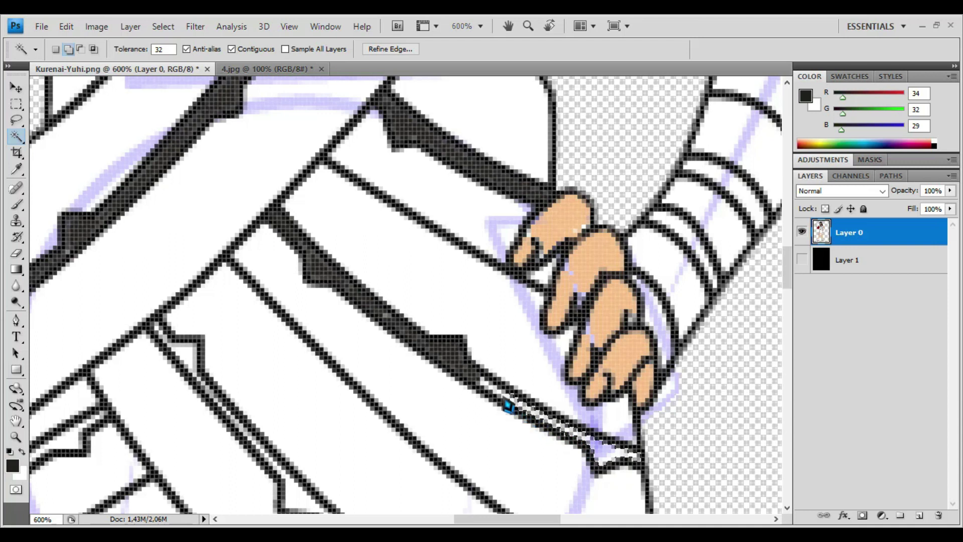
shift+click(469, 384)
key(alt+BackSpace)
key(ctrl+d)
- Fill the three notched sections of the long diagonal trim strip across the skirt wrap with the dark colour
drag(419, 415, 509, 255)
click(395, 351)
click(330, 266)
click(276, 195)
click(249, 171)
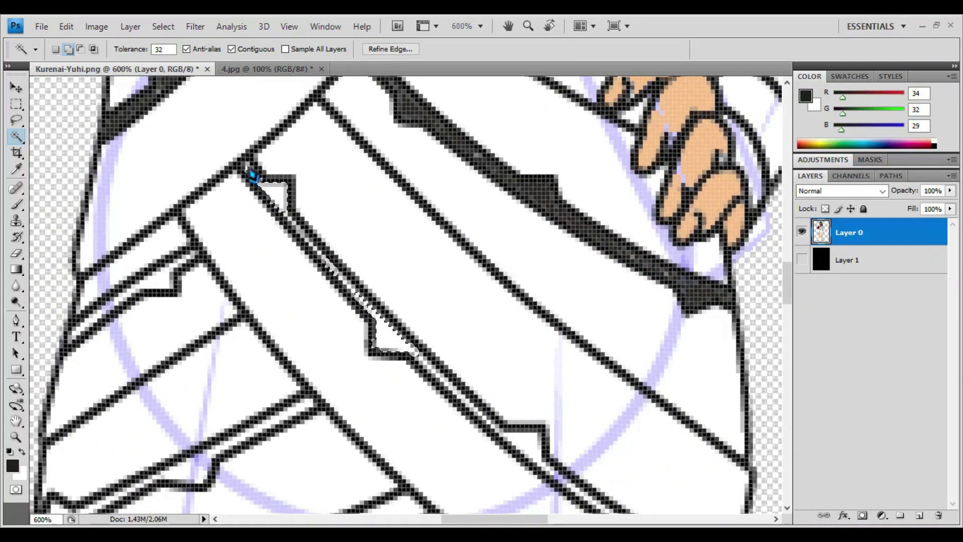
shift+click(530, 448)
key(alt+BackSpace)
key(ctrl+d)
- Trace the unfilled gaps between the diagonal strip's notches with the Pen tool, turn the path into a selection and fill it dark
key(p)
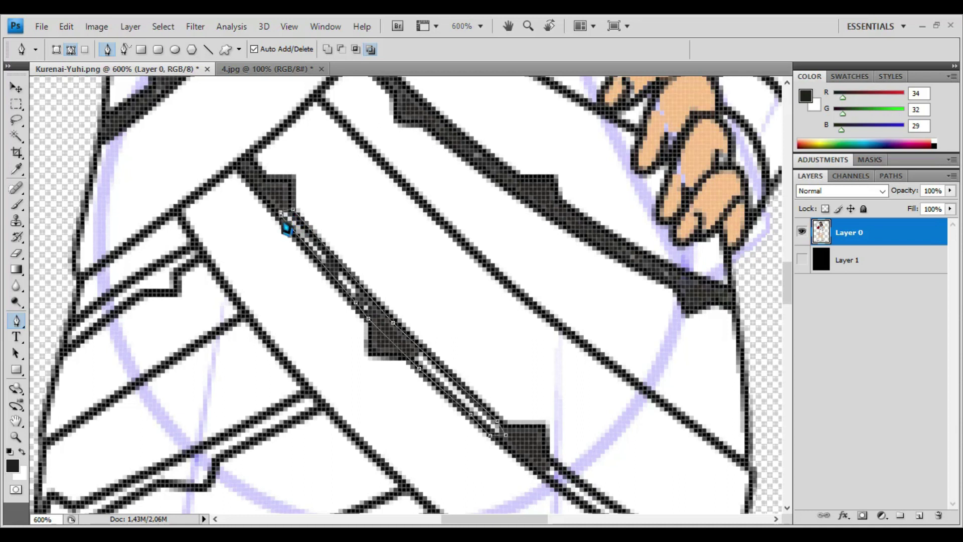
right_click(291, 220)
click(371, 281)
click(537, 189)
key(alt+BackSpace)
drag(583, 390, 463, 198)
key(ctrl+d)
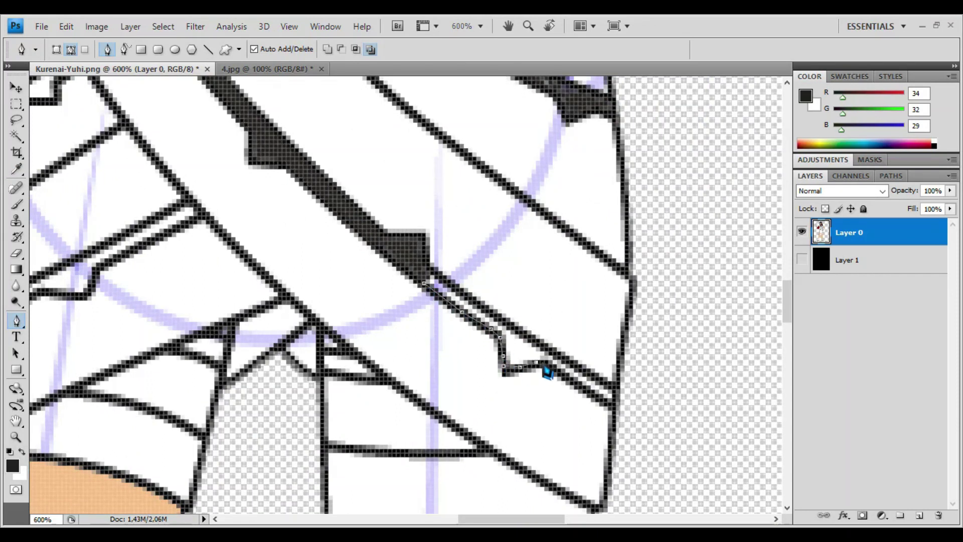
- Outline the diagonal strip's lower end to the skirt edge with the Pen tool, convert it to a selection and fill it dark
drag(544, 367, 460, 340)
click(474, 344)
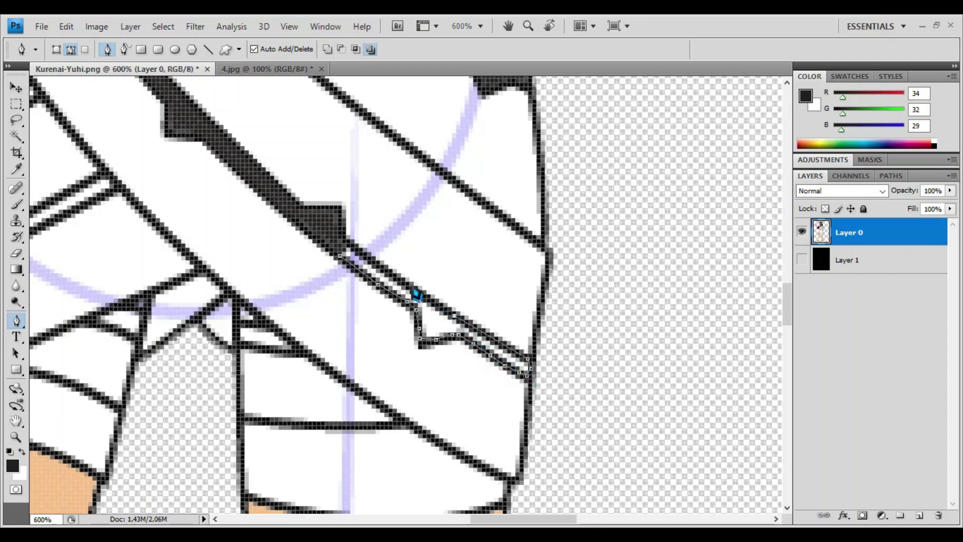
right_click(349, 266)
click(415, 339)
key(Return)
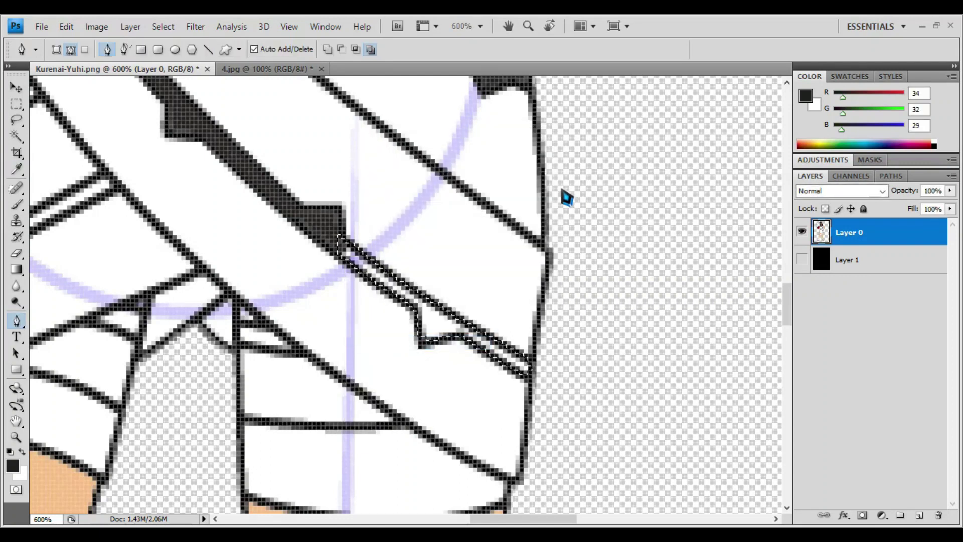
key(alt+BackSpace)
key(ctrl+d)
- Select the short notched trim strip at the hip opposite the hand with the Magic Wand and fill it with the dark colour
drag(382, 357, 468, 272)
scroll(398, 304, down, 1)
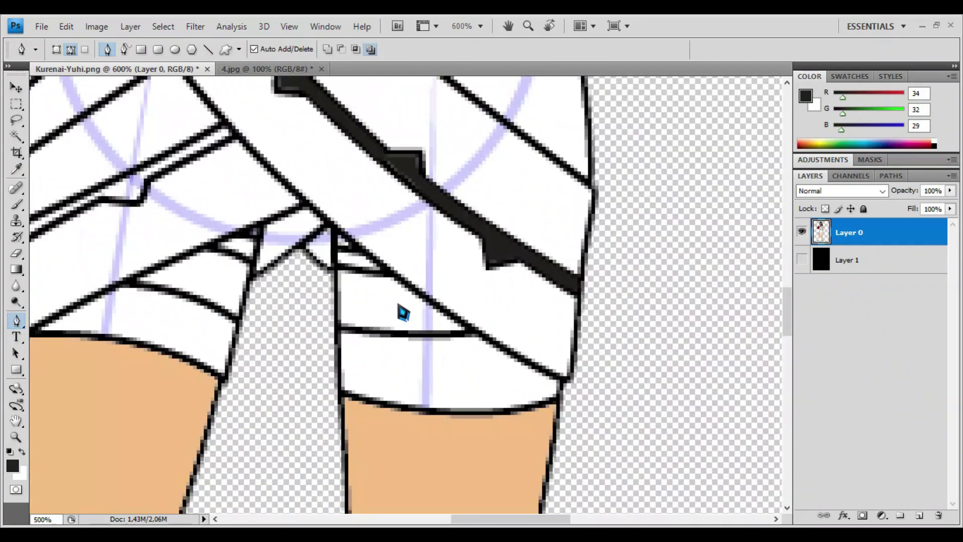
scroll(398, 304, down, 2)
drag(370, 301, 497, 428)
scroll(408, 329, up, 1)
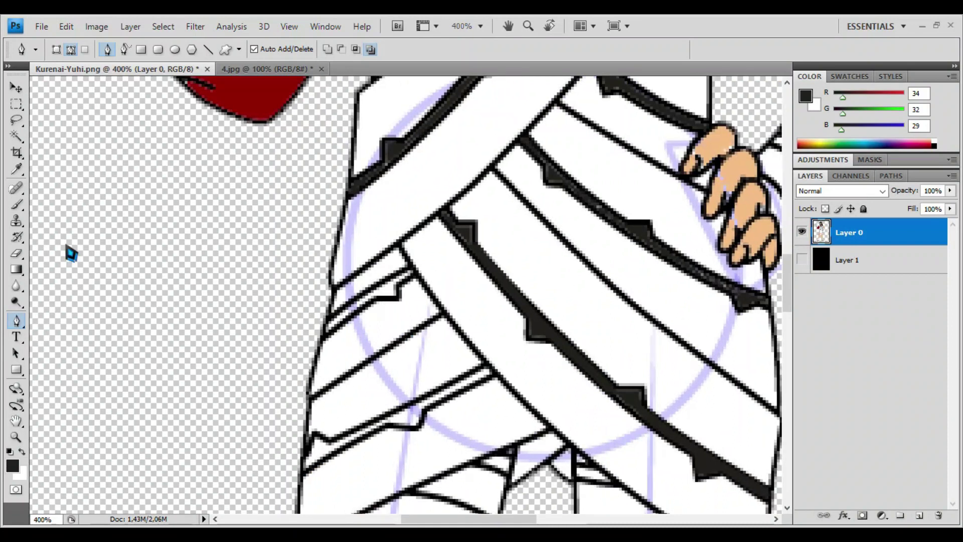
key(w)
click(390, 295)
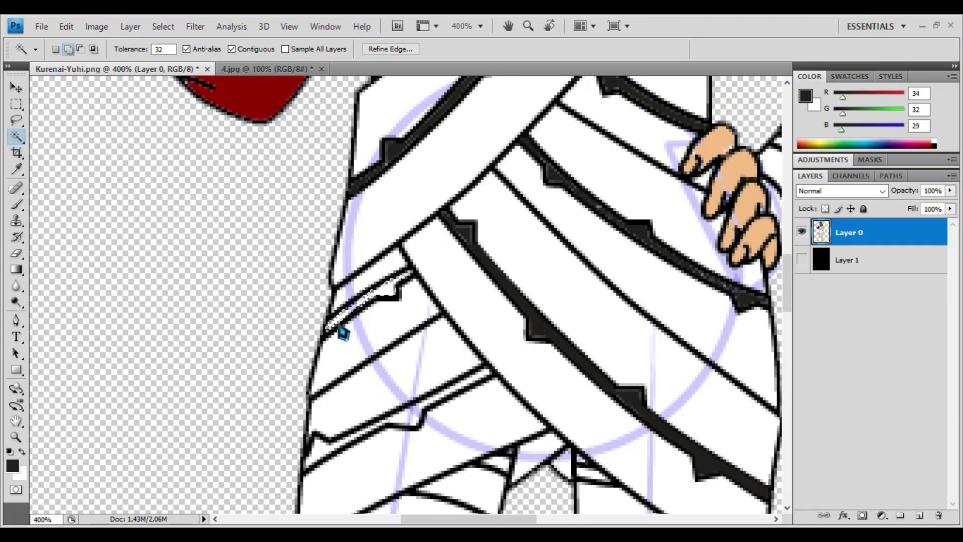
key(alt+BackSpace)
key(ctrl+d)
- Fill the leftover light gaps at the inner end and along the short hip trim strip with the dark colour
click(412, 281)
key(alt+BackSpace)
key(ctrl+d)
click(409, 279)
key(alt+BackSpace)
key(ctrl+d)
click(410, 284)
key(alt+BackSpace)
key(ctrl+d)
click(356, 313)
key(alt+BackSpace)
key(ctrl+d)
click(351, 342)
key(alt+BackSpace)
key(ctrl+d)
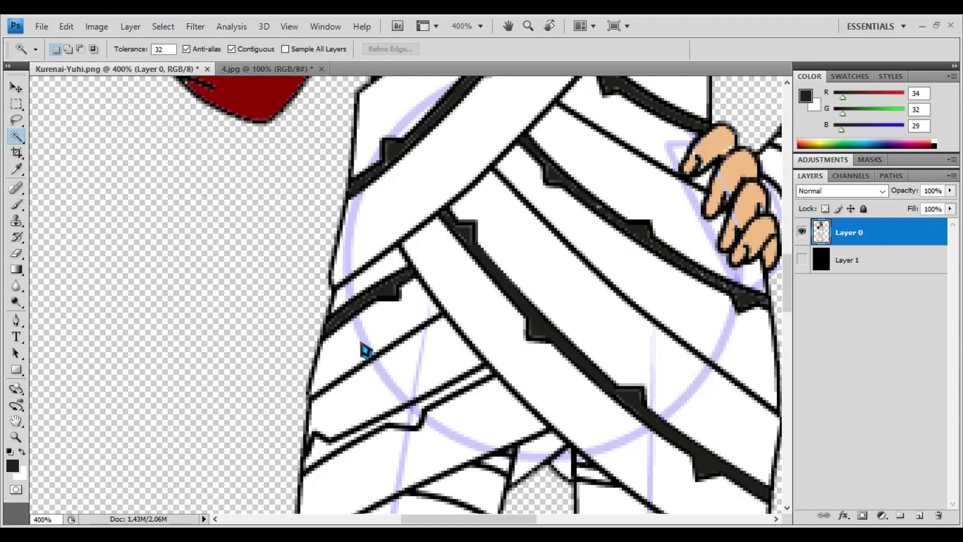
- Select the sections of the lowest notched trim strip above the bandaged thigh and fill them with the dark colour
scroll(452, 326, down, 3)
click(394, 358)
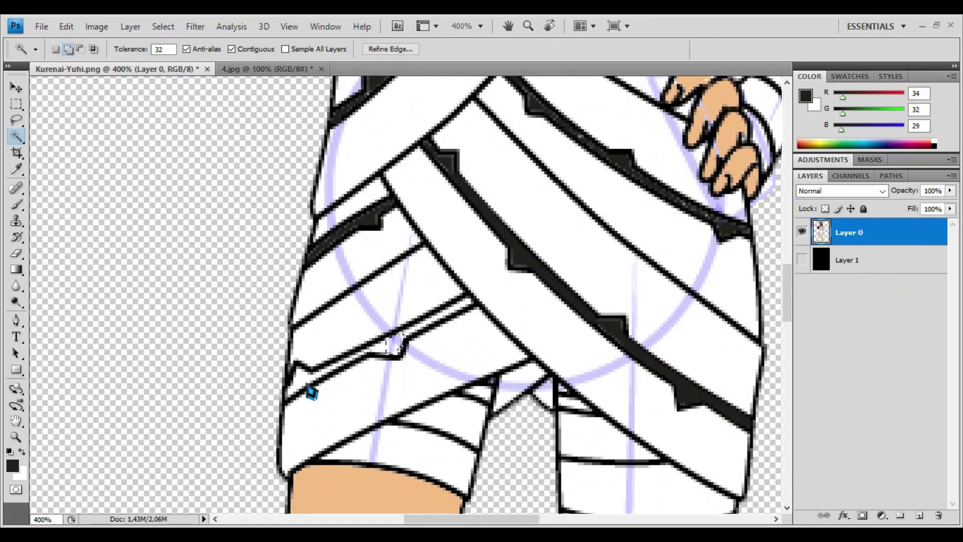
click(359, 365)
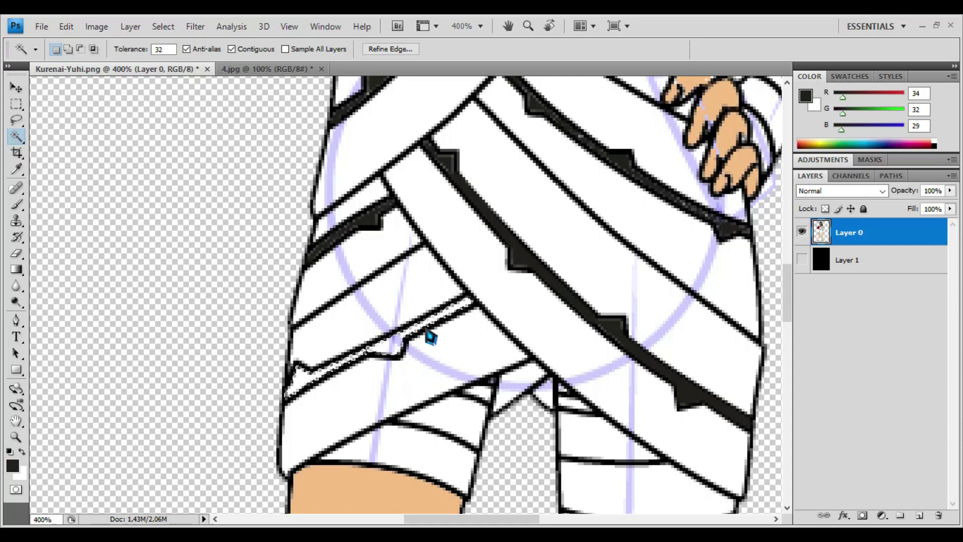
key(alt+BackSpace)
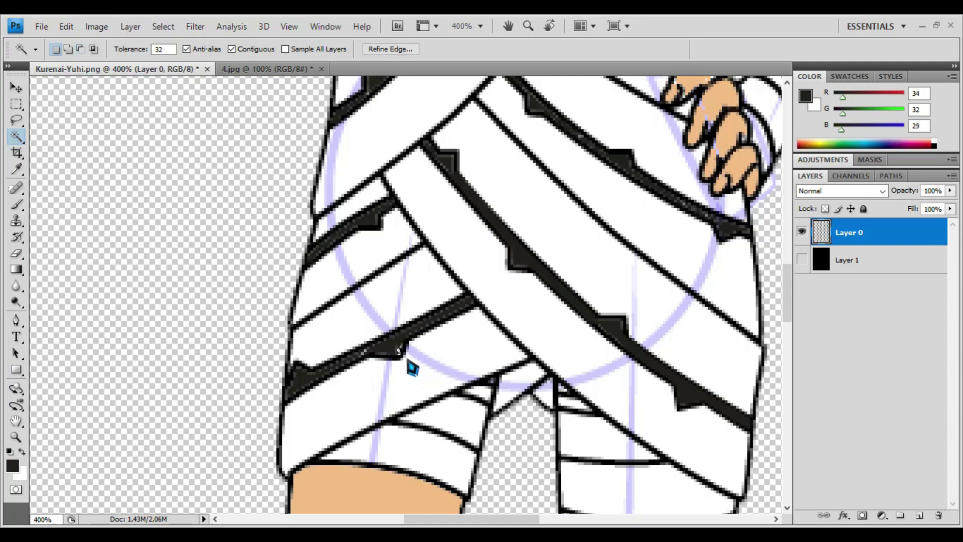
- Fill the remaining light specks around the notch of the lowest trim strip with the dark colour
click(364, 349)
key(alt+BackSpace)
key(ctrl+d)
click(375, 354)
key(ctrl+d)
click(384, 361)
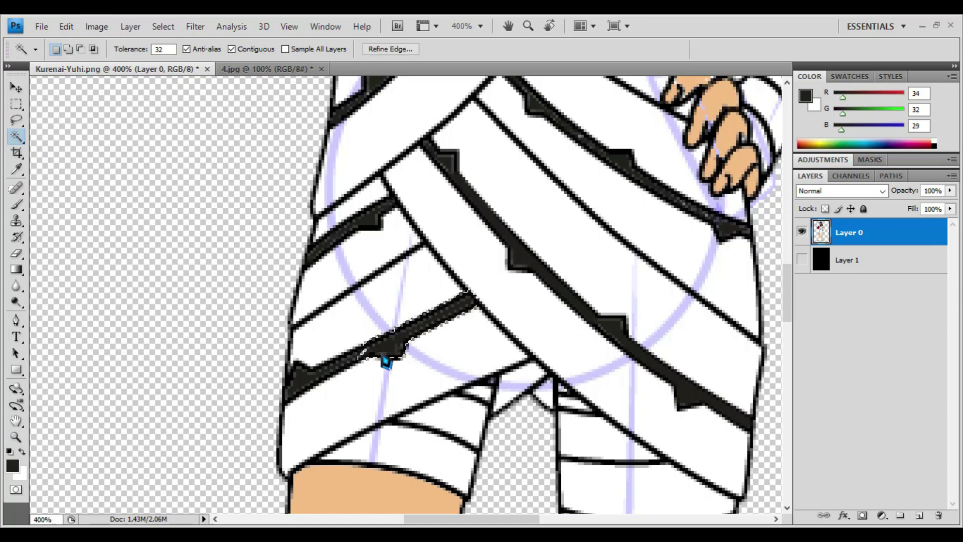
key(alt+BackSpace)
key(ctrl+d)
click(383, 363)
key(ctrl+d)
key(ctrl+minus)
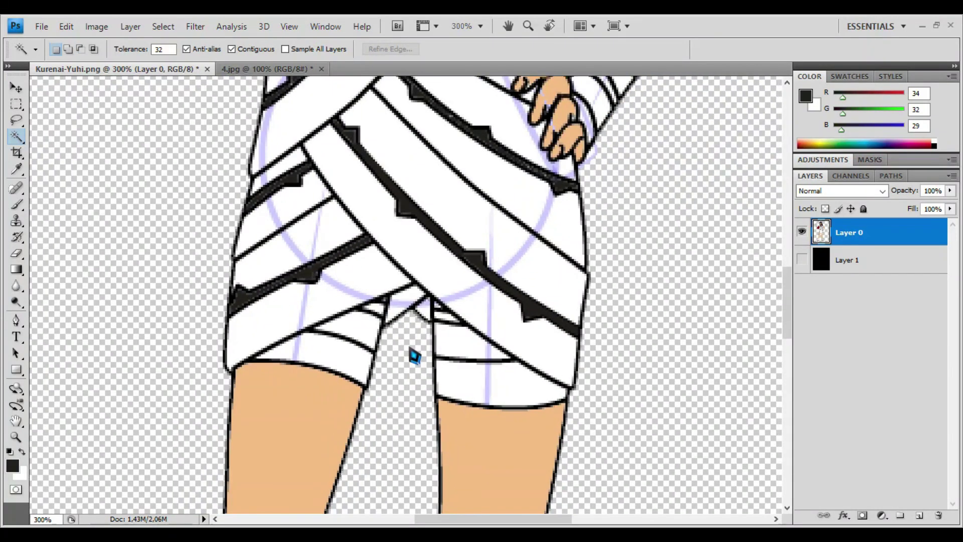
key(ctrl+minus)
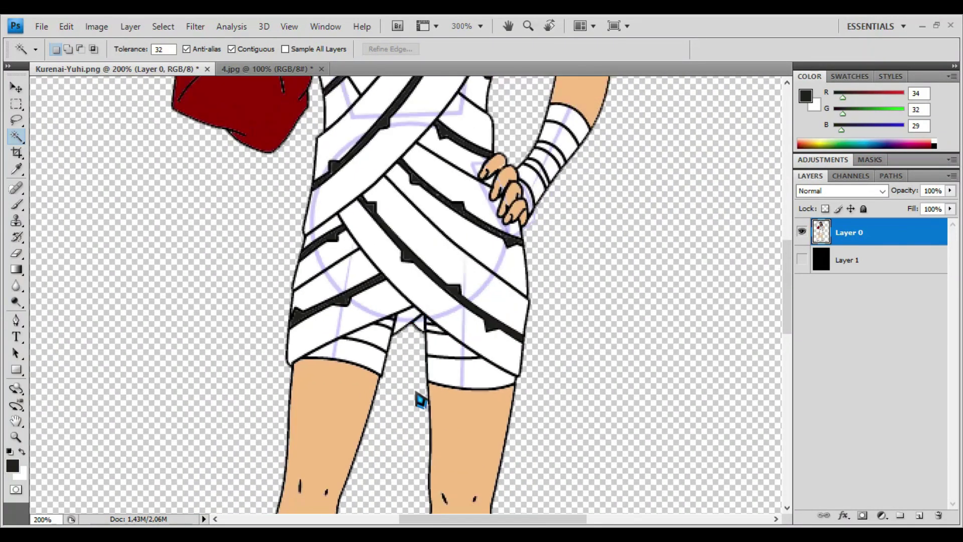
- Set the foreground colour to light beige #e4d2c0
scroll(419, 398, up, 6)
click(14, 469)
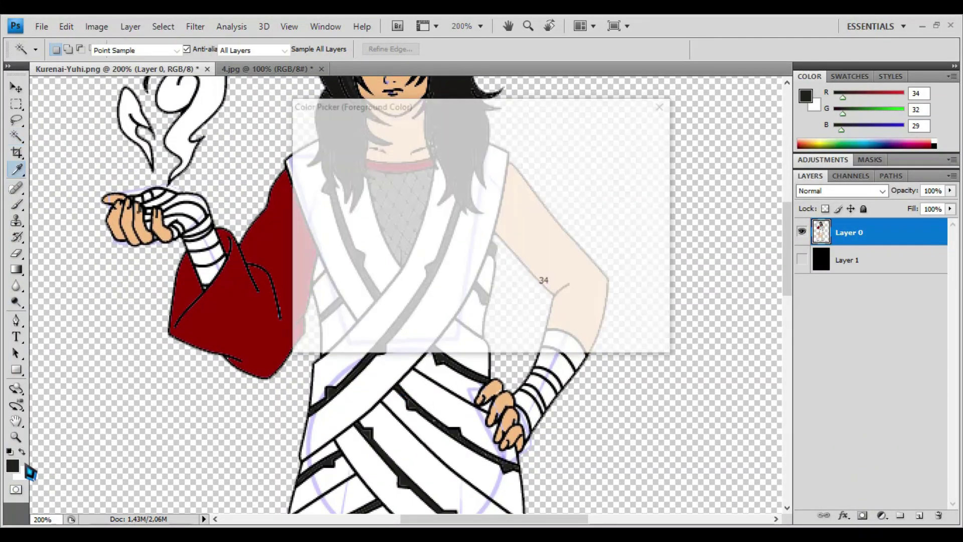
drag(395, 255, 328, 158)
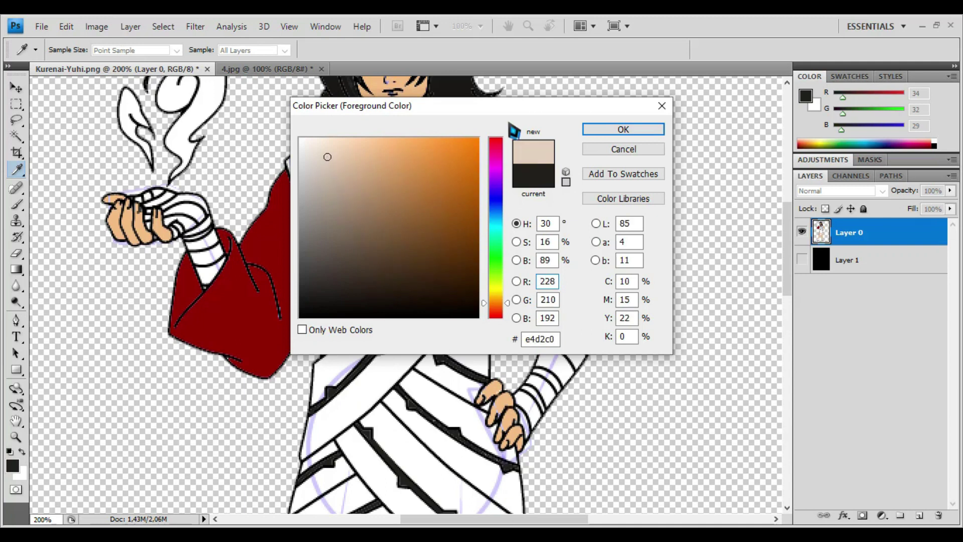
click(602, 132)
- Select the collar and chest wrap sections on the red-sleeve side with the Magic Wand and fill them with the beige
key(w)
click(351, 253)
shift+click(299, 183)
click(295, 175)
click(310, 151)
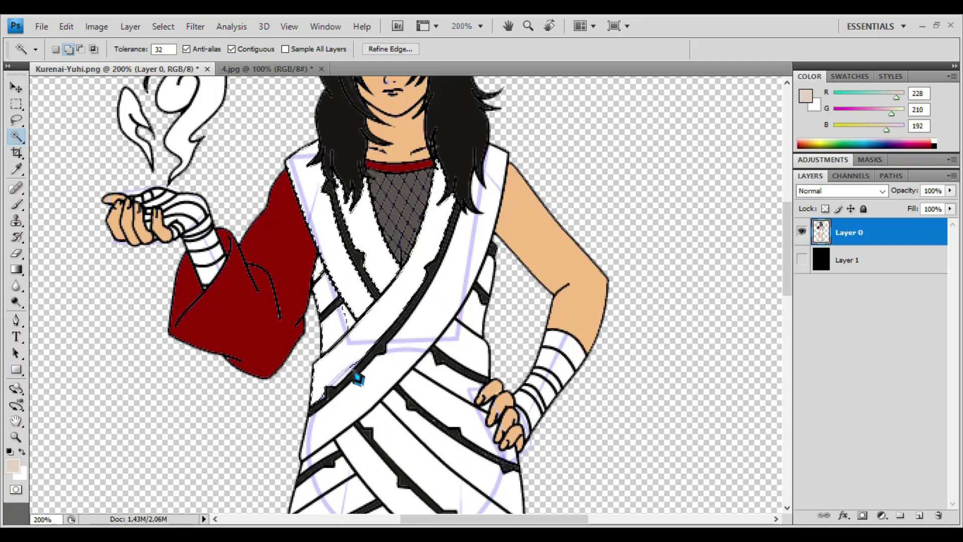
key(alt+BackSpace)
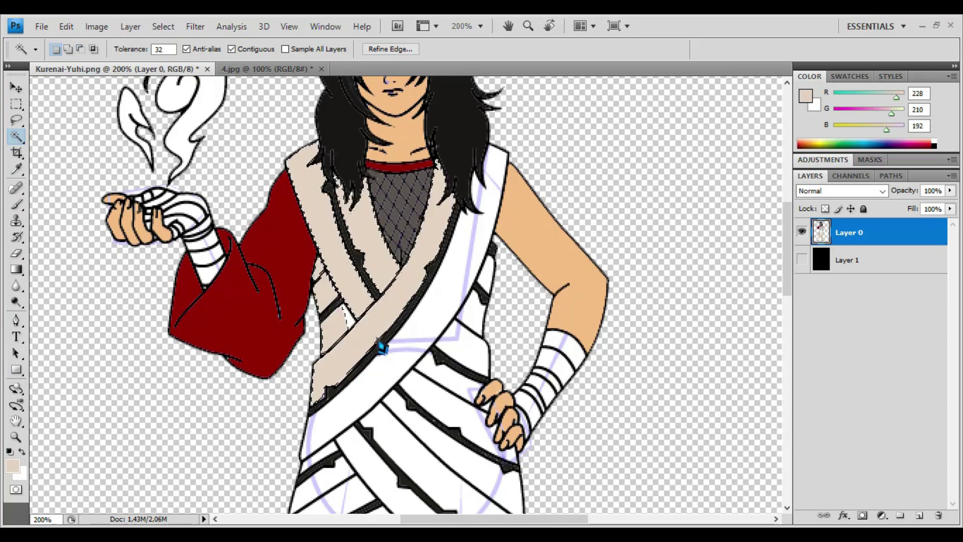
- Change the foreground colour to pale cream #fff8d8 and refill the selected chest wrap sections with it
click(13, 467)
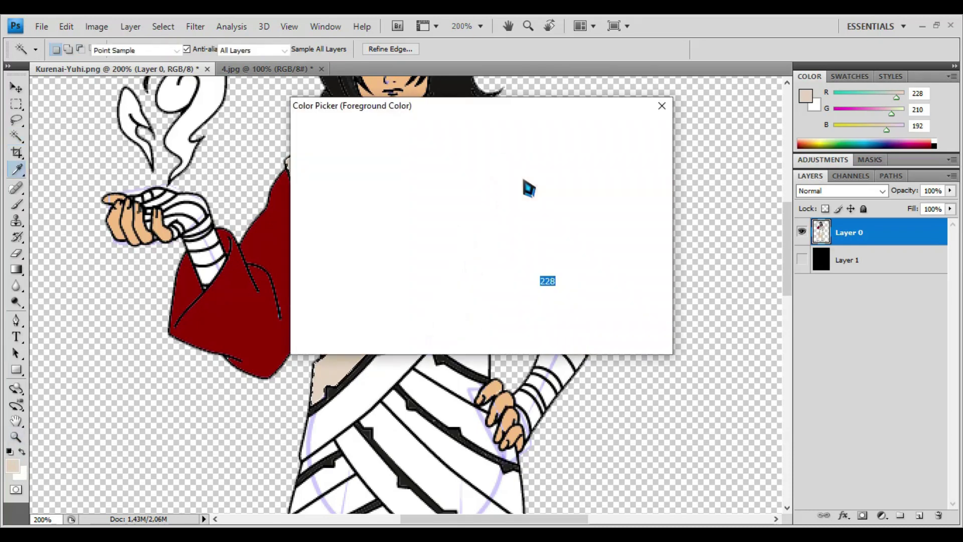
click(307, 144)
drag(311, 150, 346, 183)
drag(495, 303, 494, 275)
mouse_move(320, 146)
mouse_down()
mouse_move(324, 176)
mouse_move(314, 157)
mouse_up()
drag(492, 282, 484, 287)
mouse_move(343, 158)
mouse_down()
mouse_move(333, 146)
mouse_move(338, 161)
mouse_move(339, 147)
mouse_move(314, 159)
mouse_move(352, 163)
mouse_move(333, 144)
mouse_up()
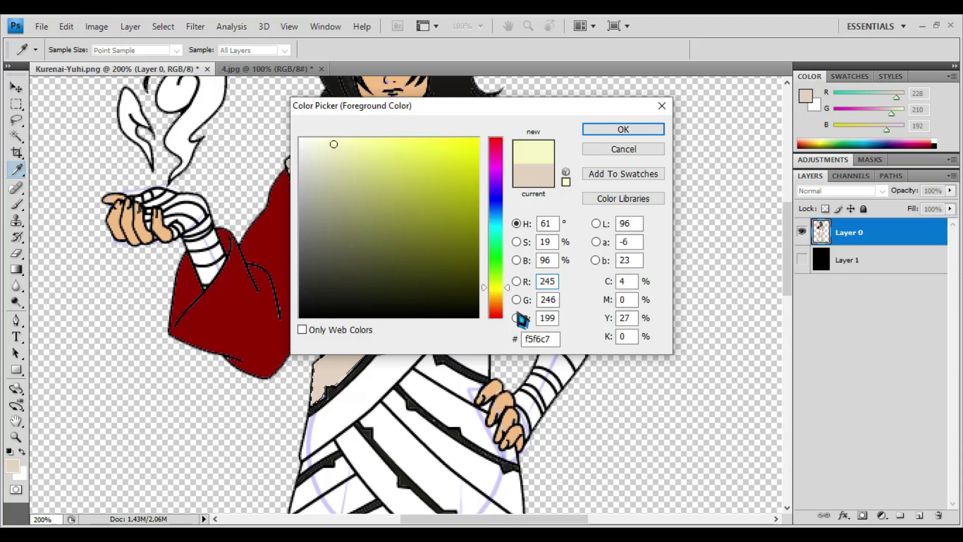
drag(507, 287, 507, 293)
drag(345, 148, 332, 142)
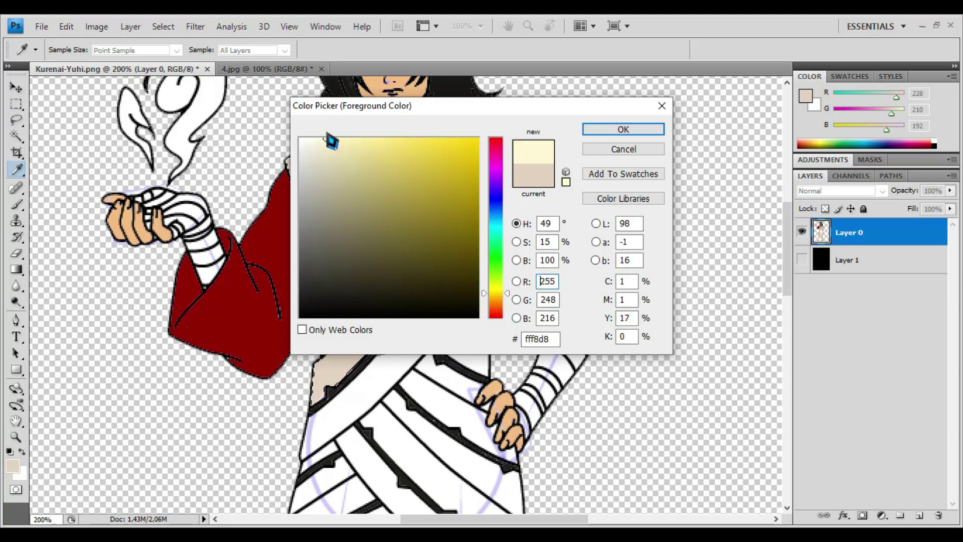
click(623, 129)
key(w)
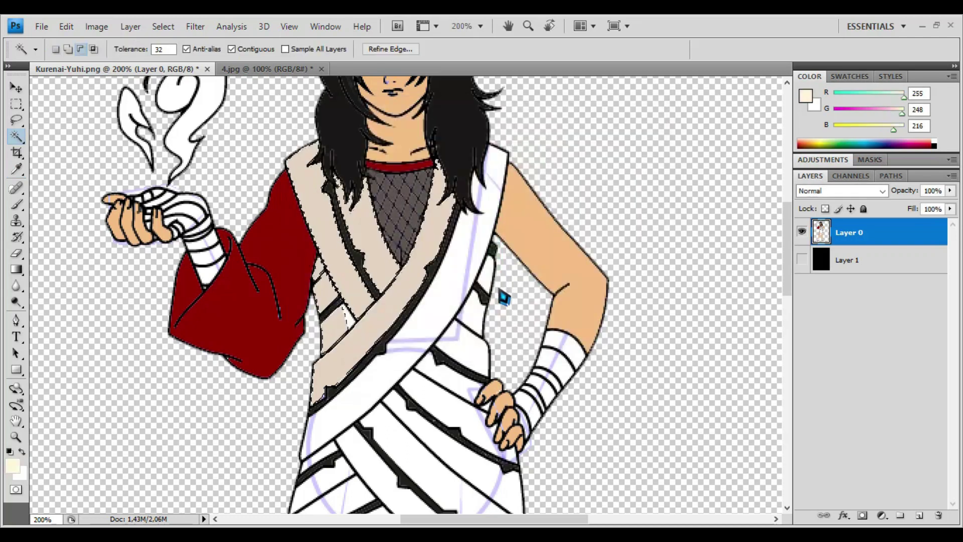
key(alt+BackSpace)
- Select the broad diagonal band and the wrap sections on the hand-on-hip side of the outfit with the Magic Wand
click(469, 255)
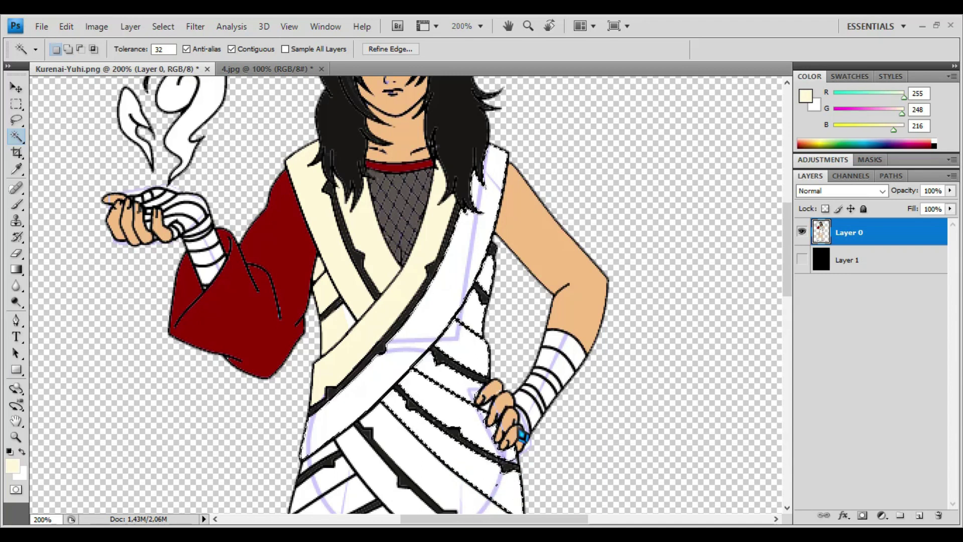
scroll(520, 432, down, 3)
click(444, 357)
click(459, 401)
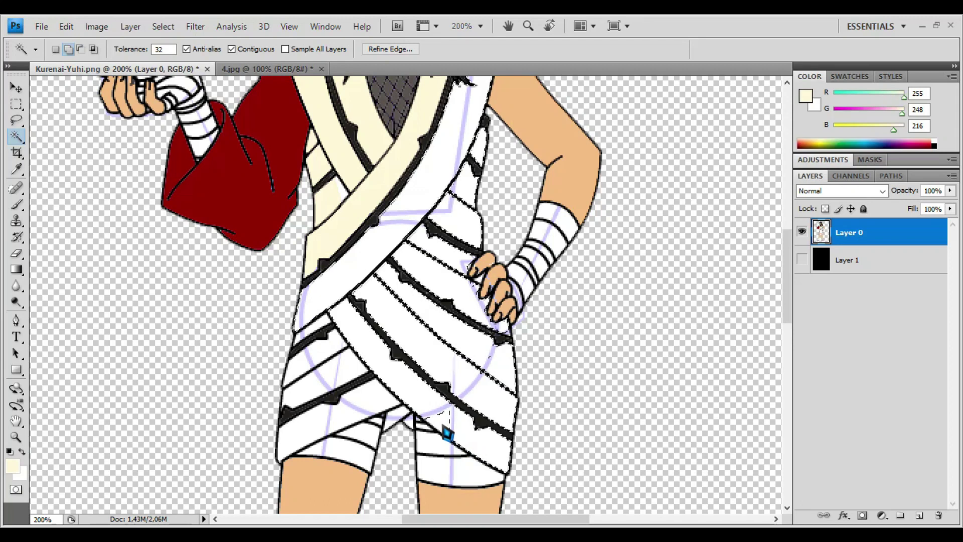
- Add the wrap sections at the opposite hip to the selection, fill everything selected with the cream colour and deselect
click(384, 404)
click(312, 418)
click(343, 419)
click(365, 408)
click(339, 368)
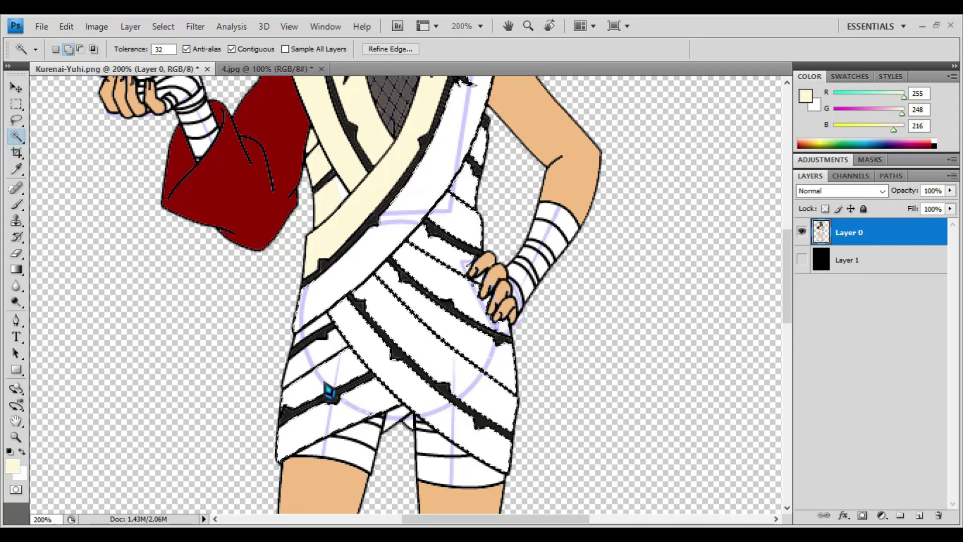
click(319, 356)
click(307, 364)
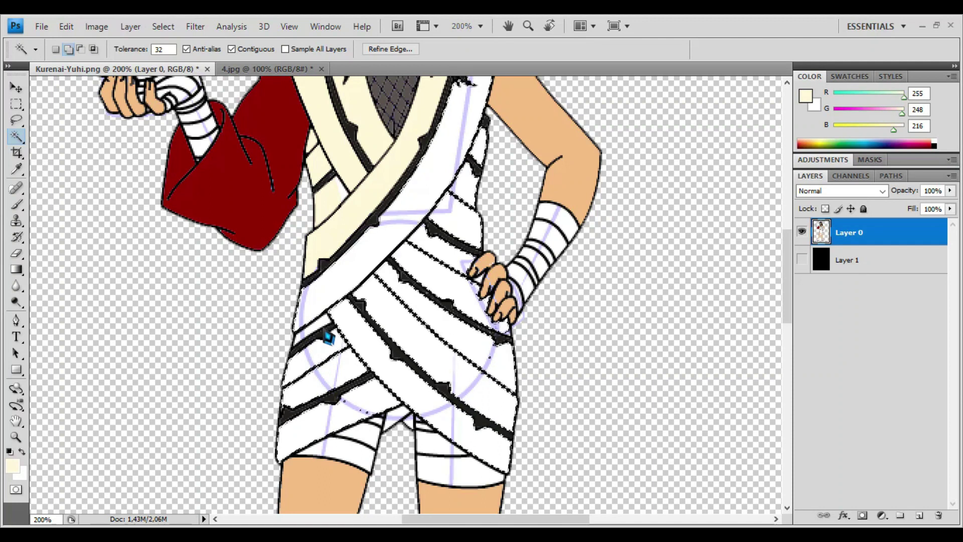
click(306, 340)
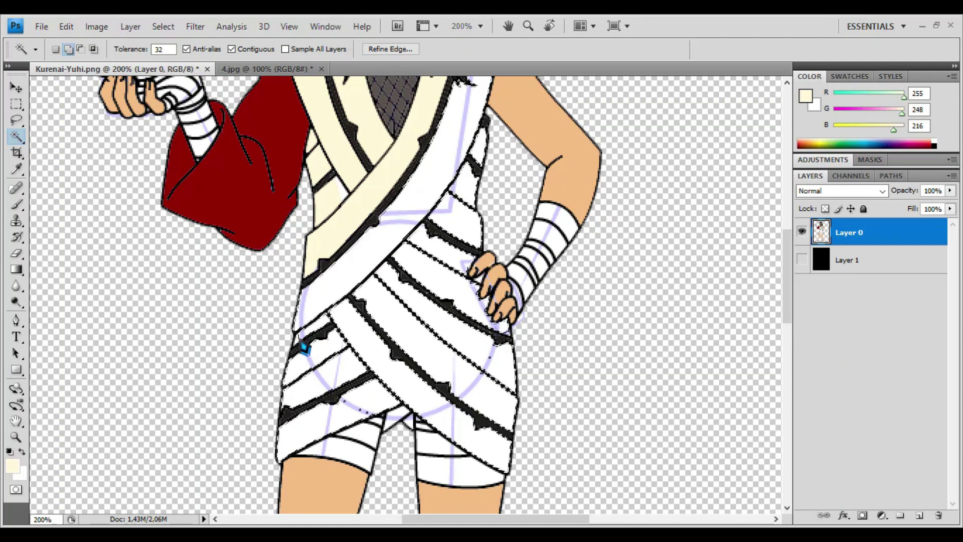
key(alt+BackSpace)
key(ctrl+d)
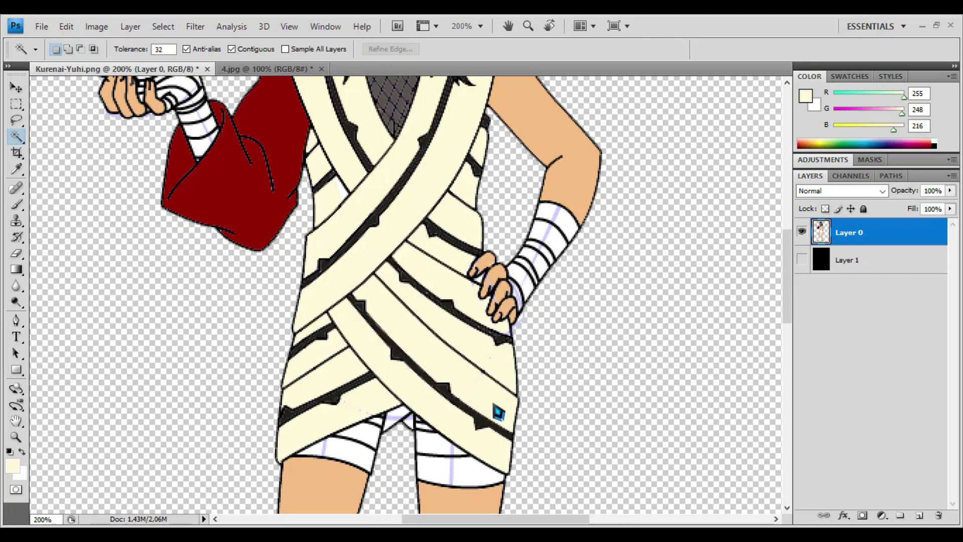
- Fill the small cloth pieces between the thighs below the crossed wraps with the cream colour
scroll(498, 413, down, 2)
shift+click(408, 384)
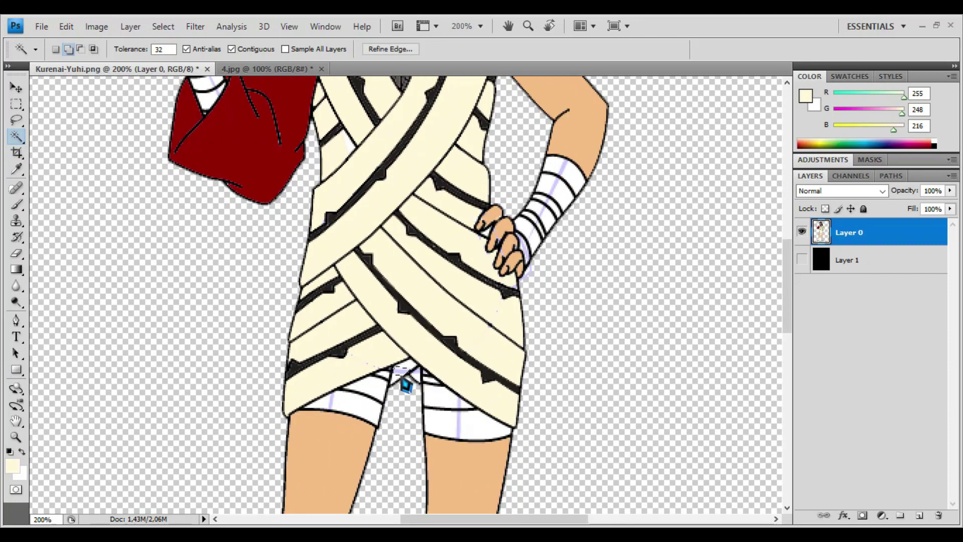
key(ctrl+d)
key(ctrl+d)
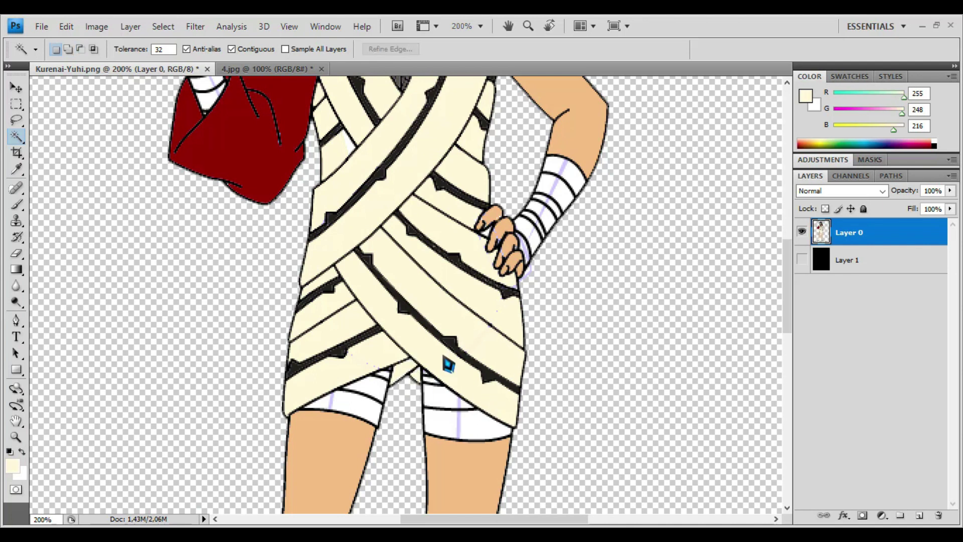
- Set the foreground colour to near-black #1d1c19
key(ctrl+minus)
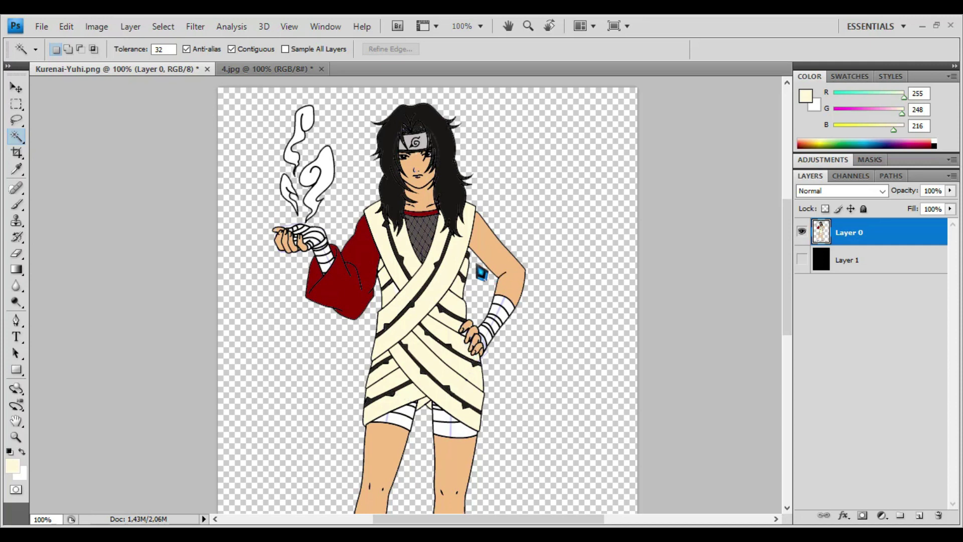
scroll(468, 266, up, 2)
scroll(415, 269, down, 2)
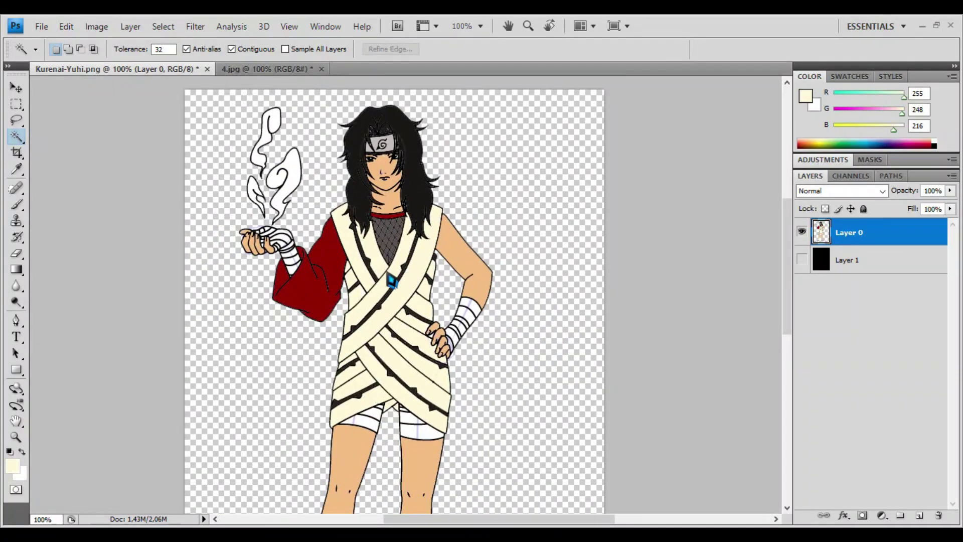
scroll(420, 314, down, 1)
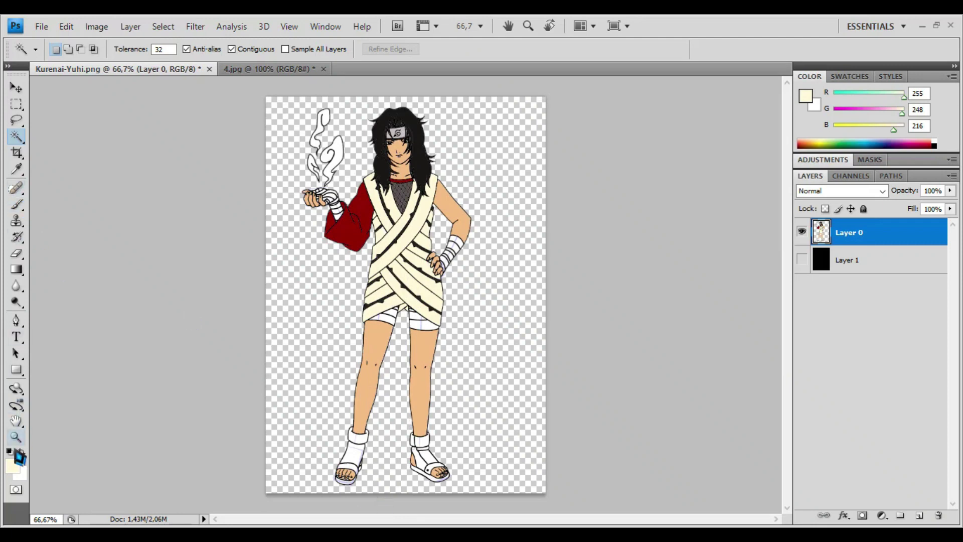
click(13, 465)
click(319, 269)
click(320, 295)
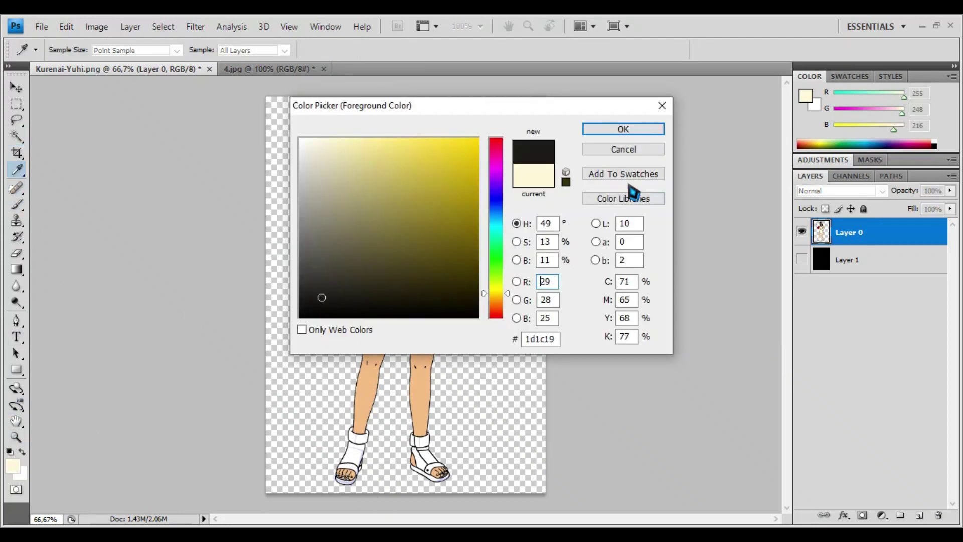
click(623, 129)
- Select the ankle cuffs, uppers, straps and soles of both sandals with the Magic Wand and fill them with near-black
key(w)
scroll(402, 358, up, 1)
scroll(438, 477, up, 1)
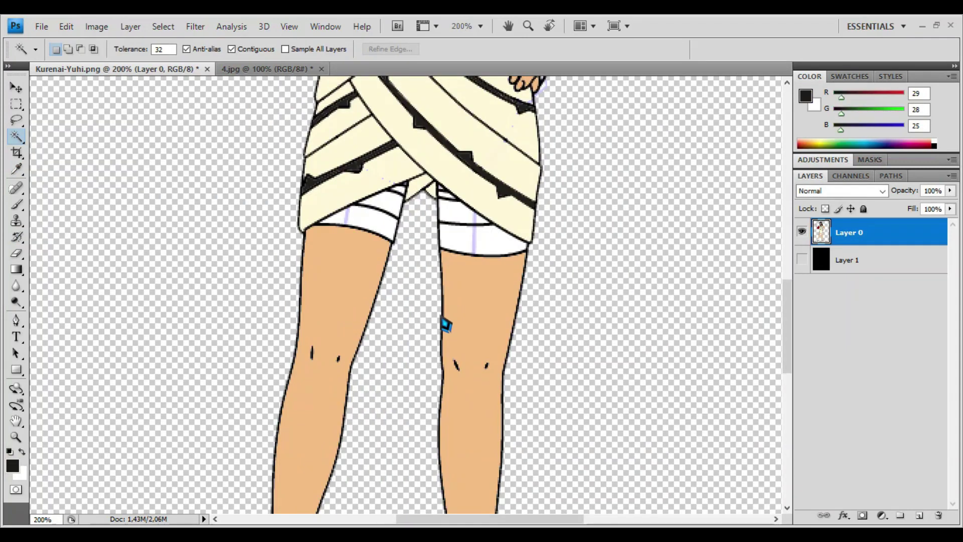
scroll(445, 322, down, 5)
shift+click(301, 401)
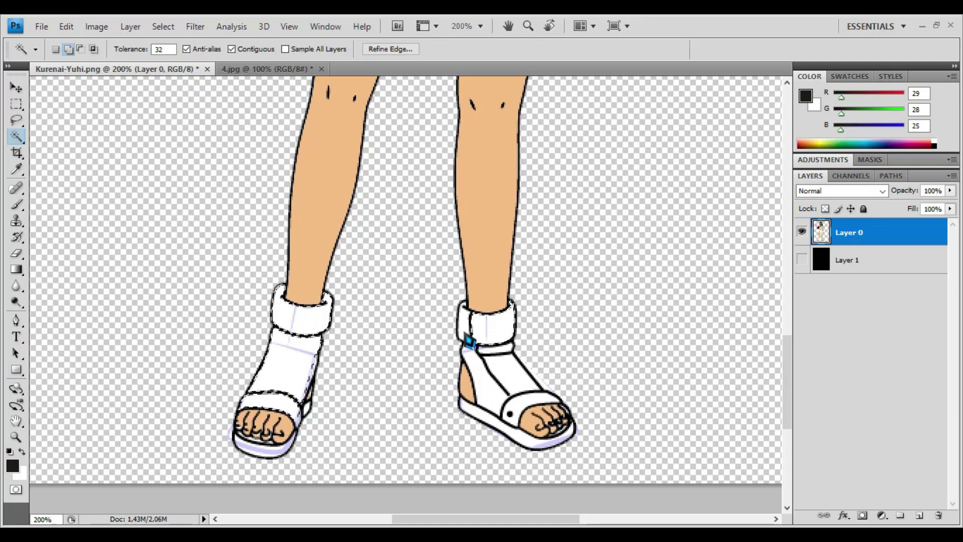
shift+click(508, 395)
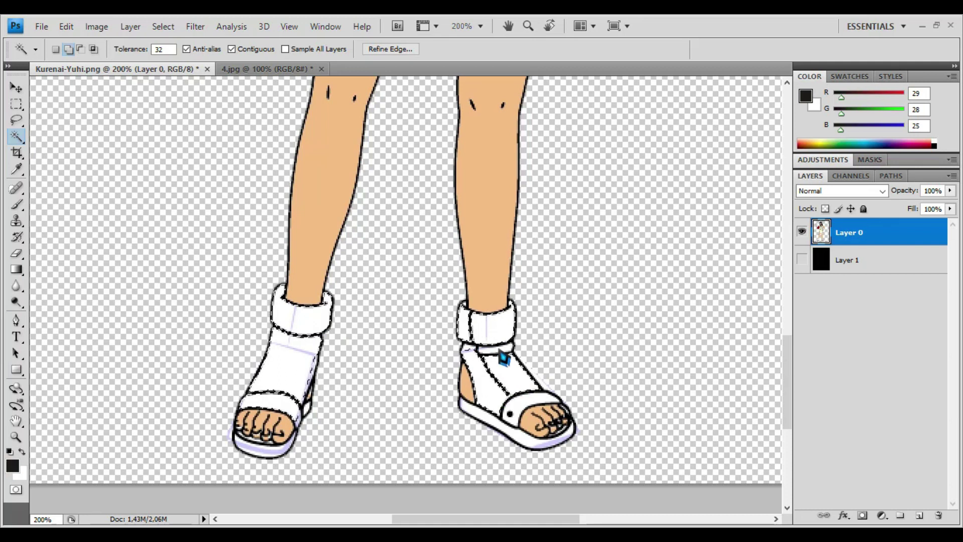
click(527, 437)
click(557, 443)
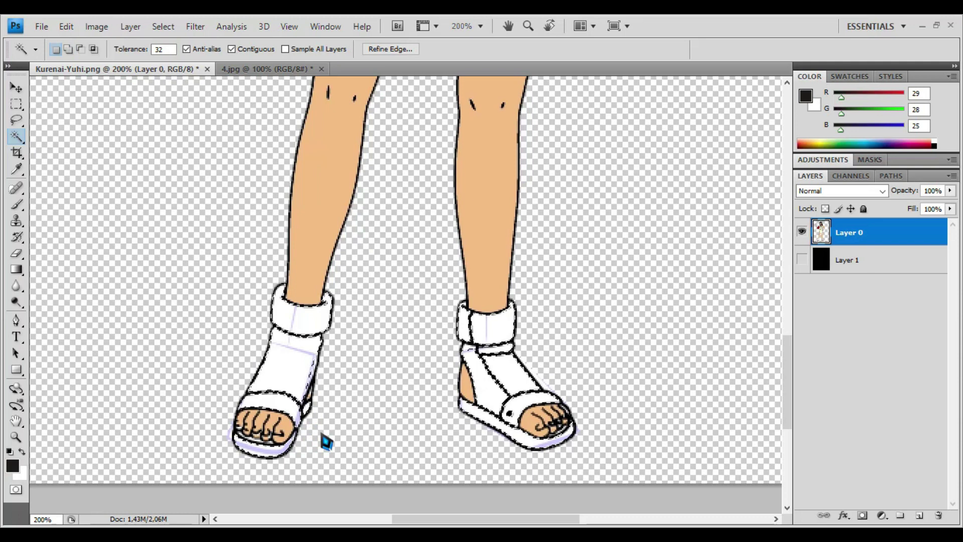
key(alt+BackSpace)
key(ctrl+d)
- Fill the leftover light slivers at the sandals' heel edge, ankle cuff and ankle strap with near-black
scroll(320, 386, up, 1)
shift+click(320, 355)
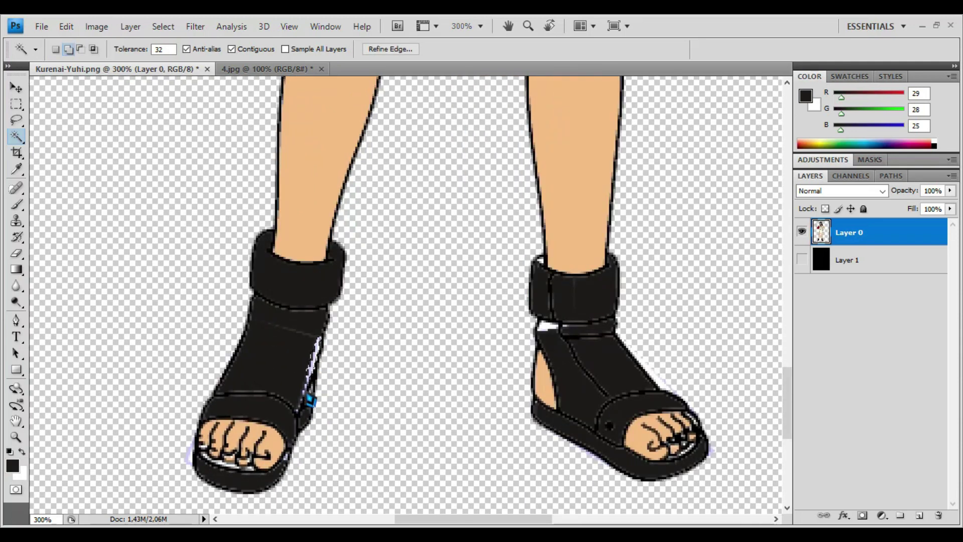
key(alt+BackSpace)
key(ctrl+d)
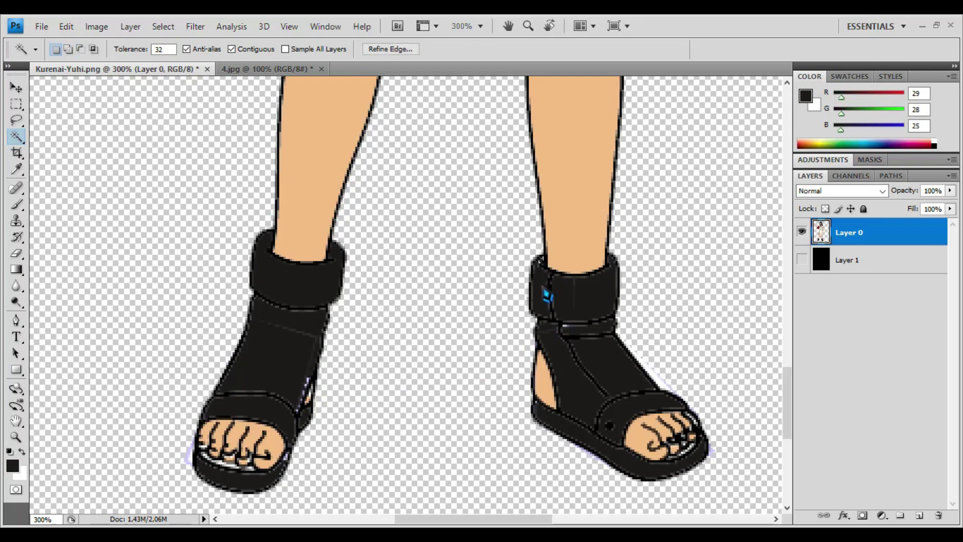
- Fill the light gap beneath the toes and the sliver beside the big toe of the sleeve-side sandal with near-black
scroll(319, 399, up, 1)
click(202, 497)
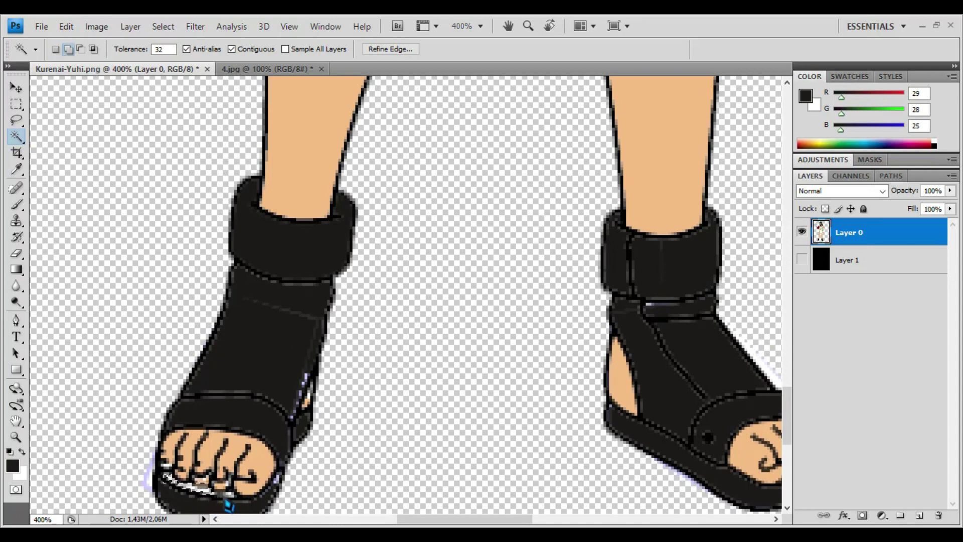
key(ctrl+d)
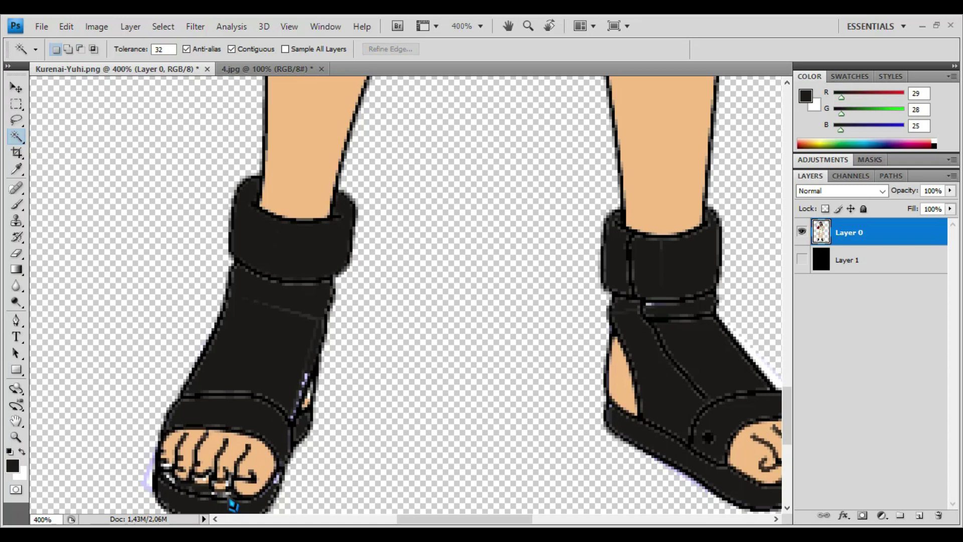
key(alt+BackSpace)
key(ctrl+d)
click(277, 477)
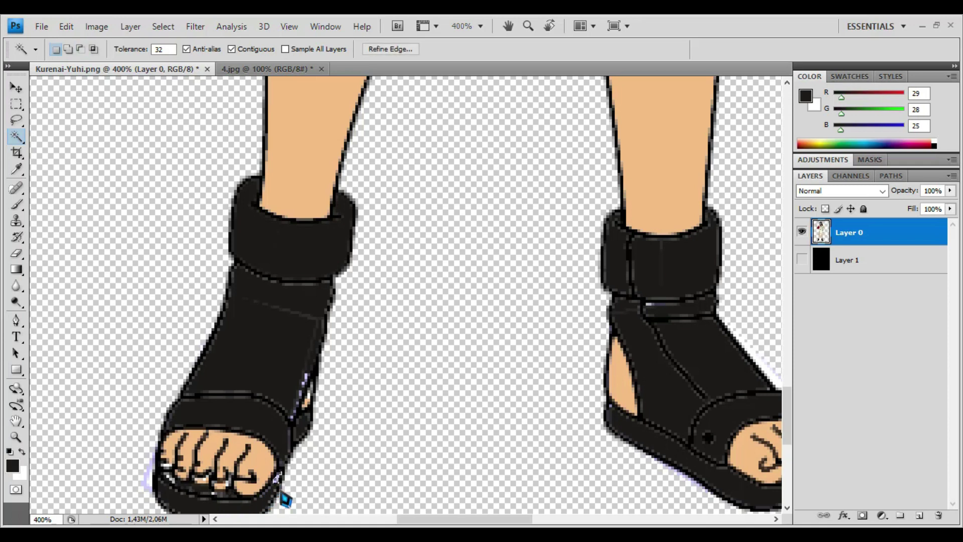
key(alt+BackSpace)
key(ctrl+d)
- Select the remaining light specks under the toes of the same sandal and fill them in
click(216, 497)
click(214, 493)
key(ctrl+d)
key(Delete)
key(ctrl+d)
key(Delete)
key(ctrl+d)
- Fill the light slivers on the other sandal's ankle strap and along the sleeve-side sandal's heel opening with near-black
click(646, 305)
key(alt+Delete)
key(ctrl+d)
click(611, 405)
key(ctrl+d)
click(311, 409)
key(ctrl+d)
click(299, 394)
key(alt+Delete)
key(ctrl+d)
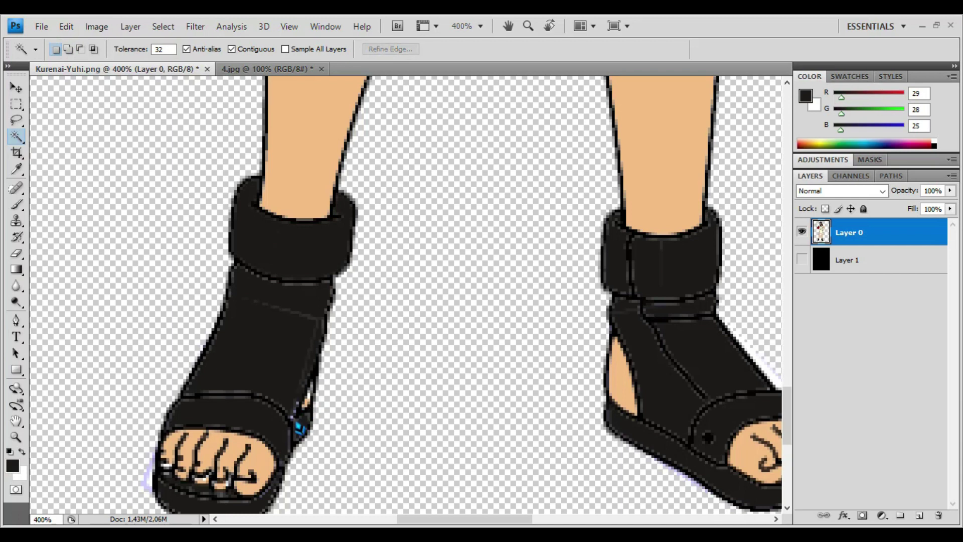
click(301, 425)
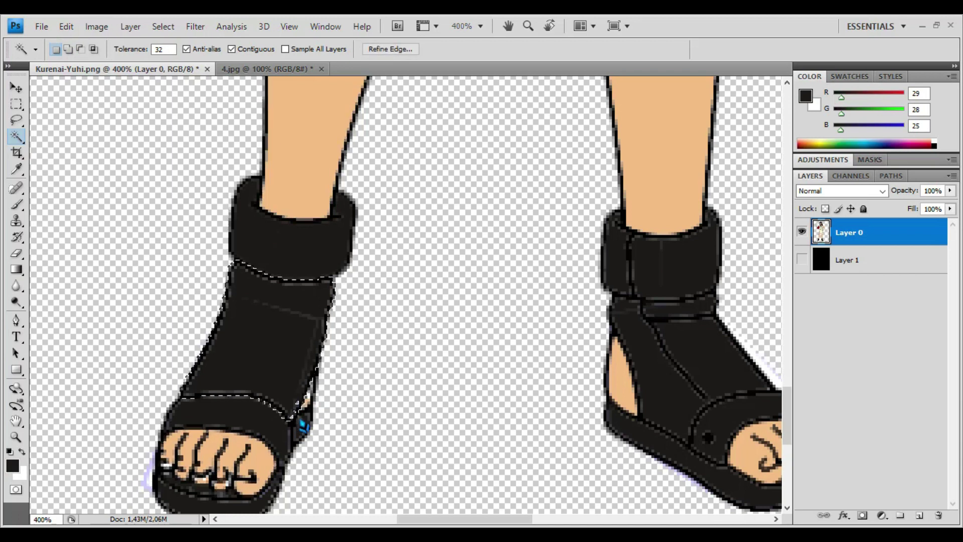
key(ctrl+d)
- Move the coloured character into the 4.jpg forest scene, scale it to 45.3% and place it beside the tree
scroll(421, 394, down, 5)
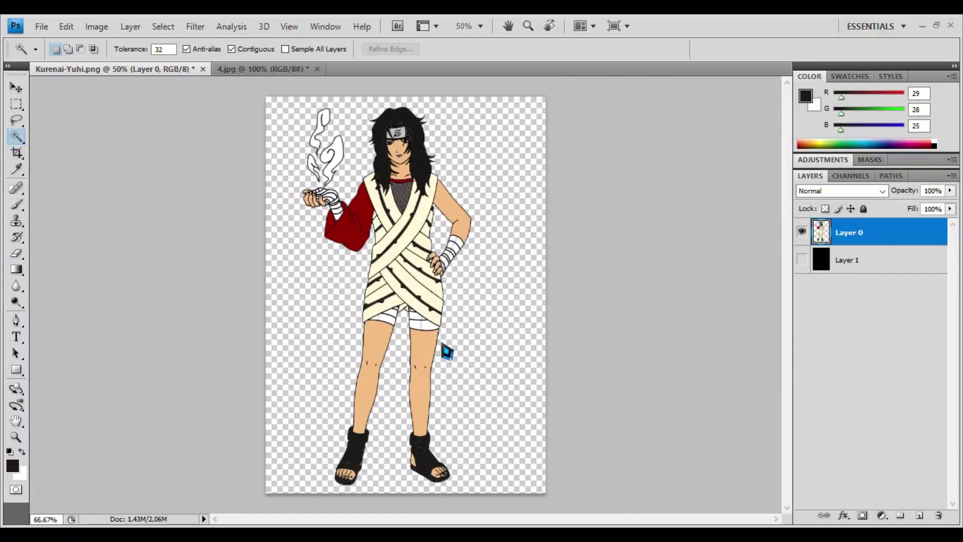
click(16, 87)
drag(405, 183, 375, 254)
key(ctrl+t)
drag(460, 150, 345, 254)
key(Return)
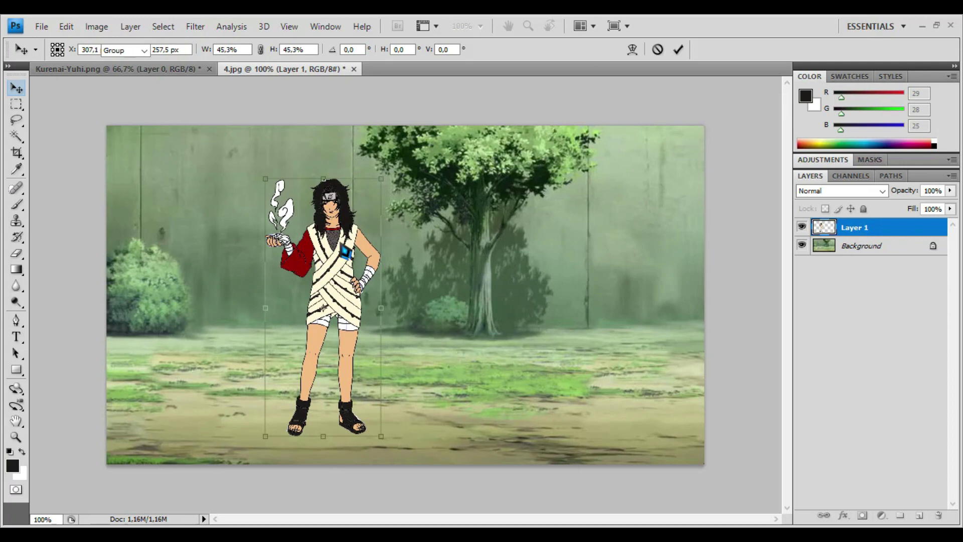
- Confirm the character's transform and apply a Drop Shadow layer style to Layer 1
right_click(849, 229)
key(Escape)
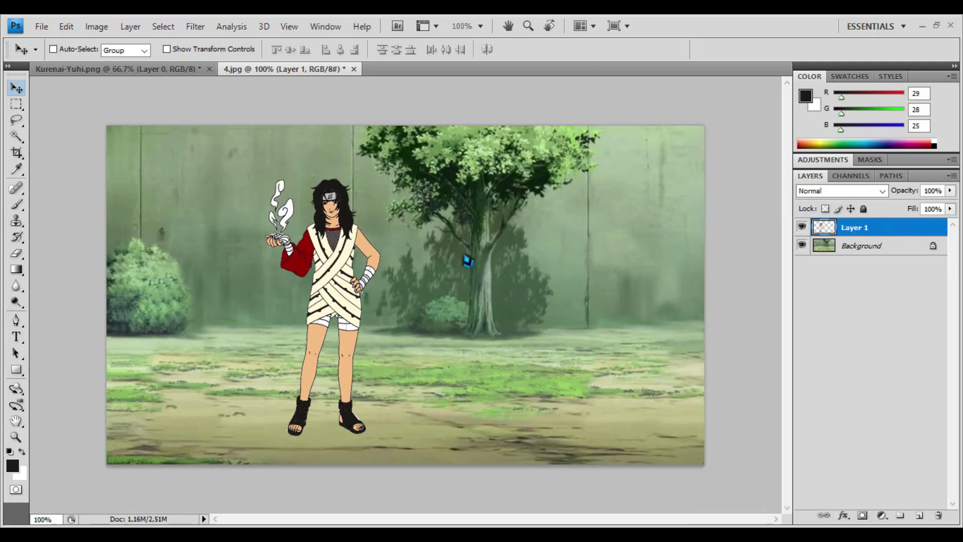
click(327, 149)
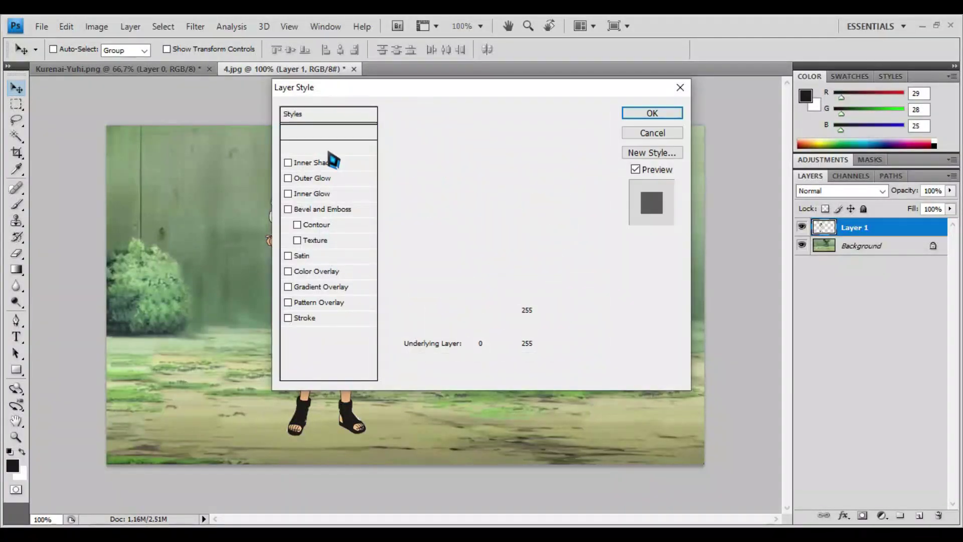
click(653, 113)
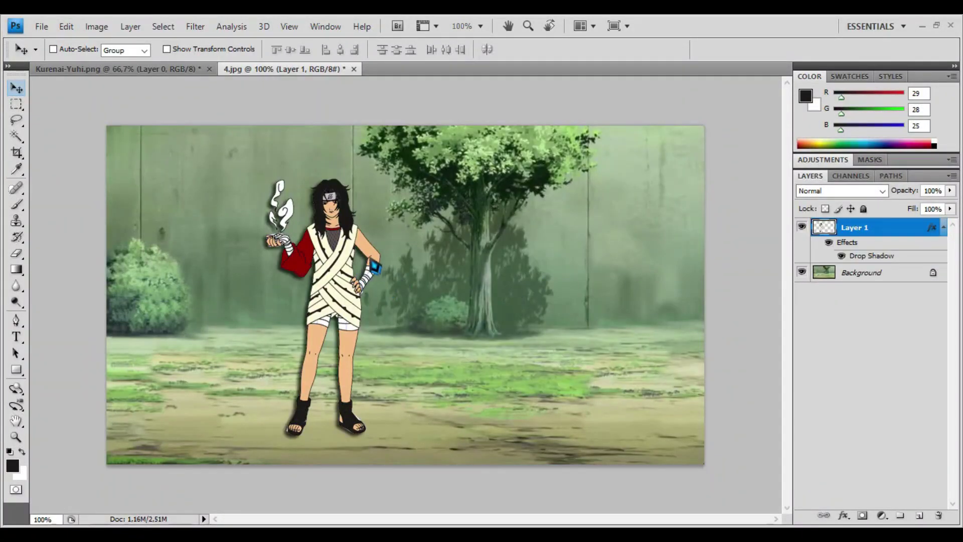
- Select the light remnants beside the fingers of the hand on the hip with the Magic Wand, and deselect them
scroll(370, 261, up, 3)
key(ctrl+plus)
key(w)
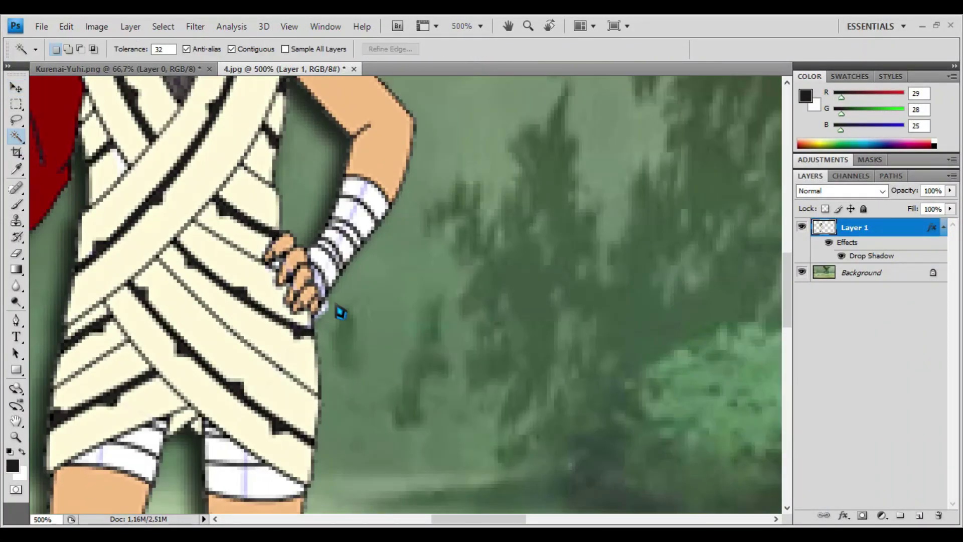
click(326, 316)
click(328, 314)
click(326, 309)
key(ctrl+d)
key(ctrl+1)
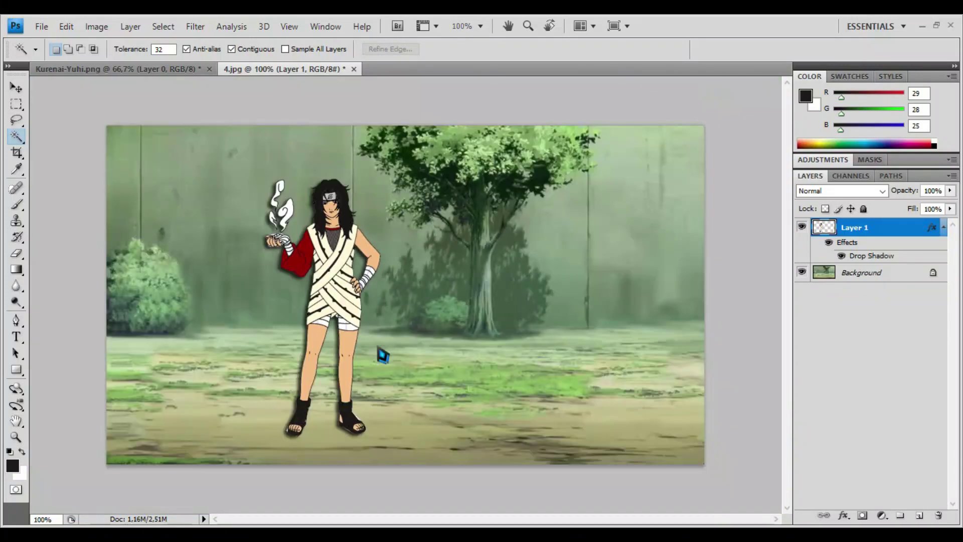
- Select stray spots around the character's sandals with the Magic Wand, and release the selections
scroll(303, 413, up, 2)
drag(282, 491, 294, 428)
click(277, 415)
key(ctrl+d)
scroll(286, 437, down, 3)
scroll(382, 430, up, 4)
click(308, 428)
shift+click(300, 421)
key(ctrl+d)
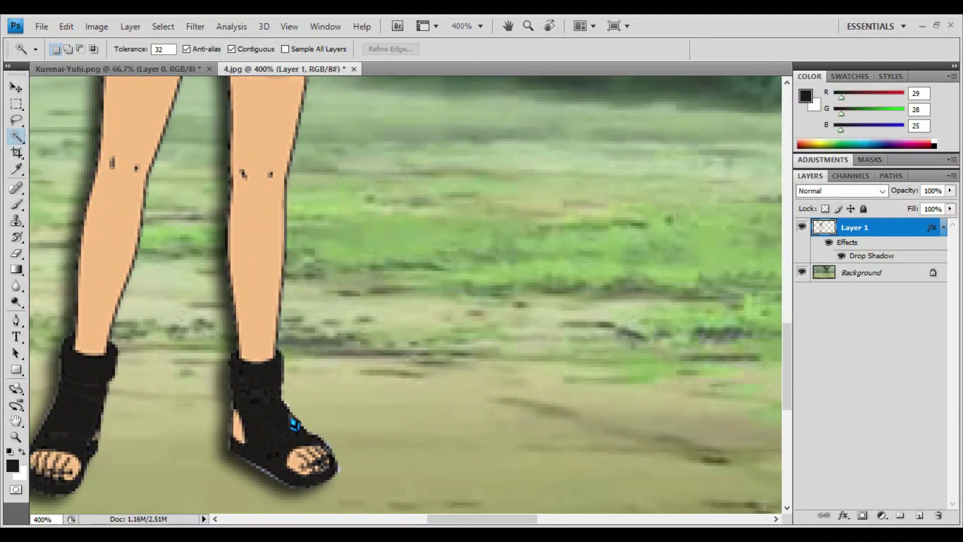
- Select the light fringe under the sole of the hip-hand-side sandal, deselect it and show the whole scene at 100%
click(274, 482)
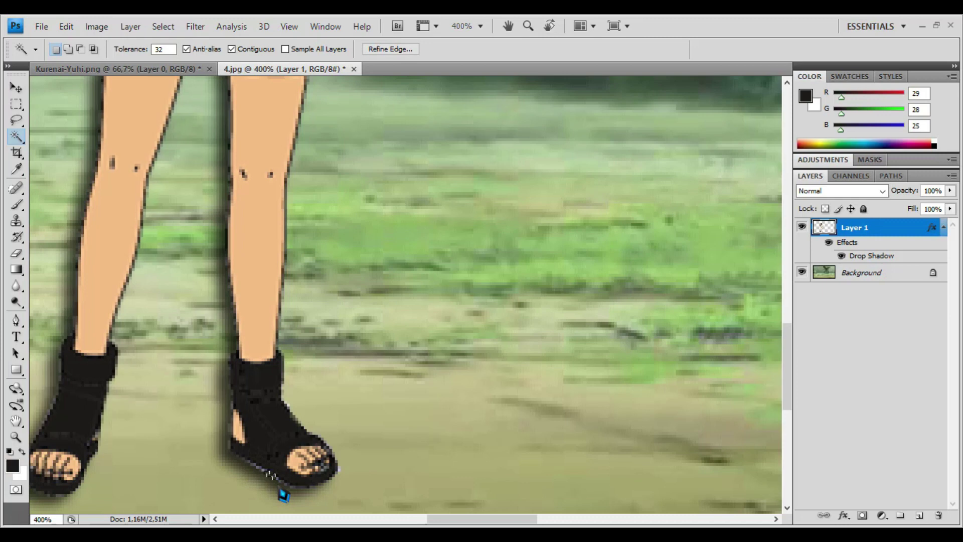
key(ctrl+d)
scroll(410, 420, down, 5)
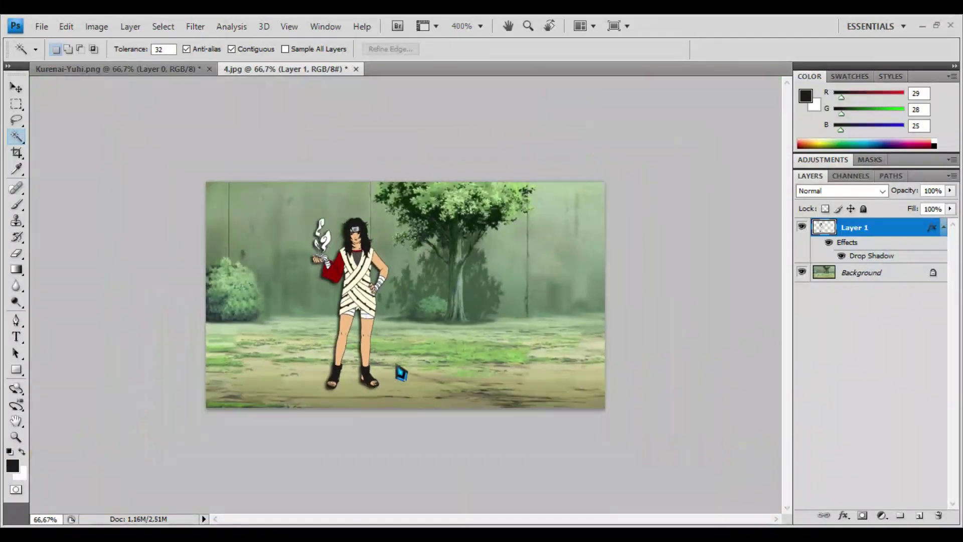
key(ctrl+plus)
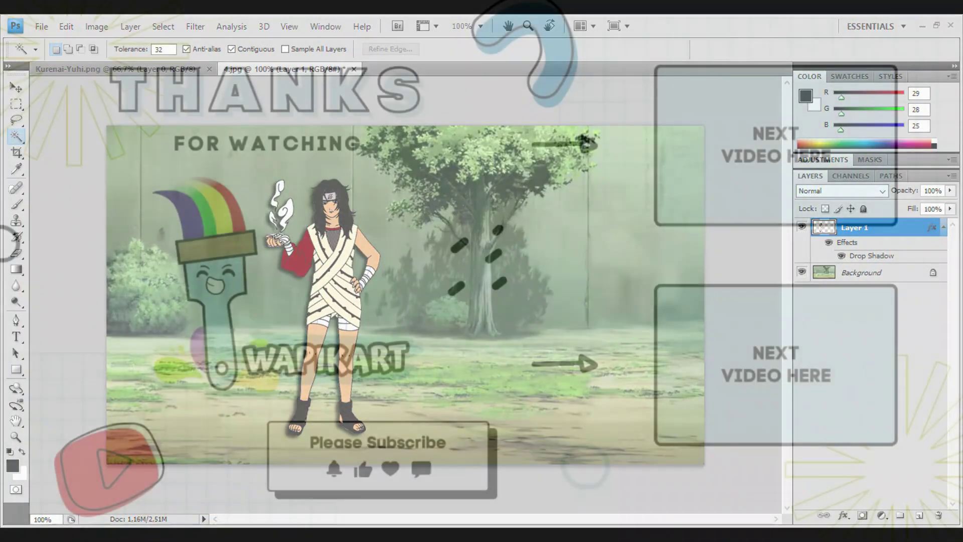